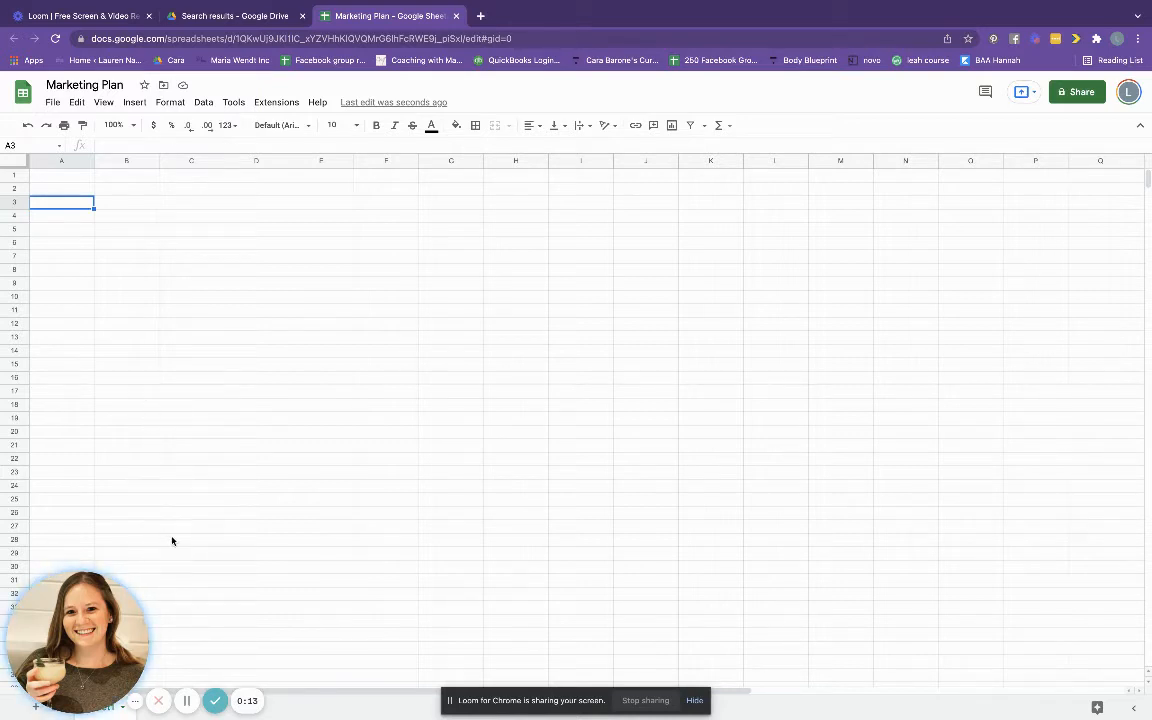
left_click(137, 707)
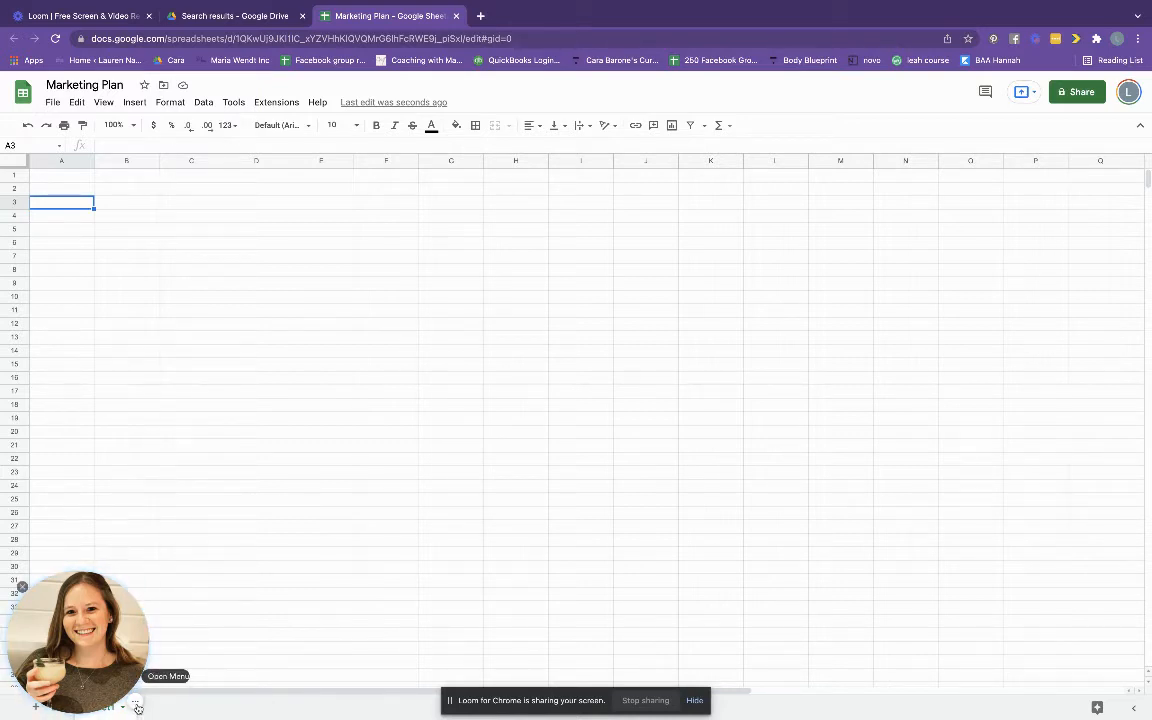
left_click(22, 587)
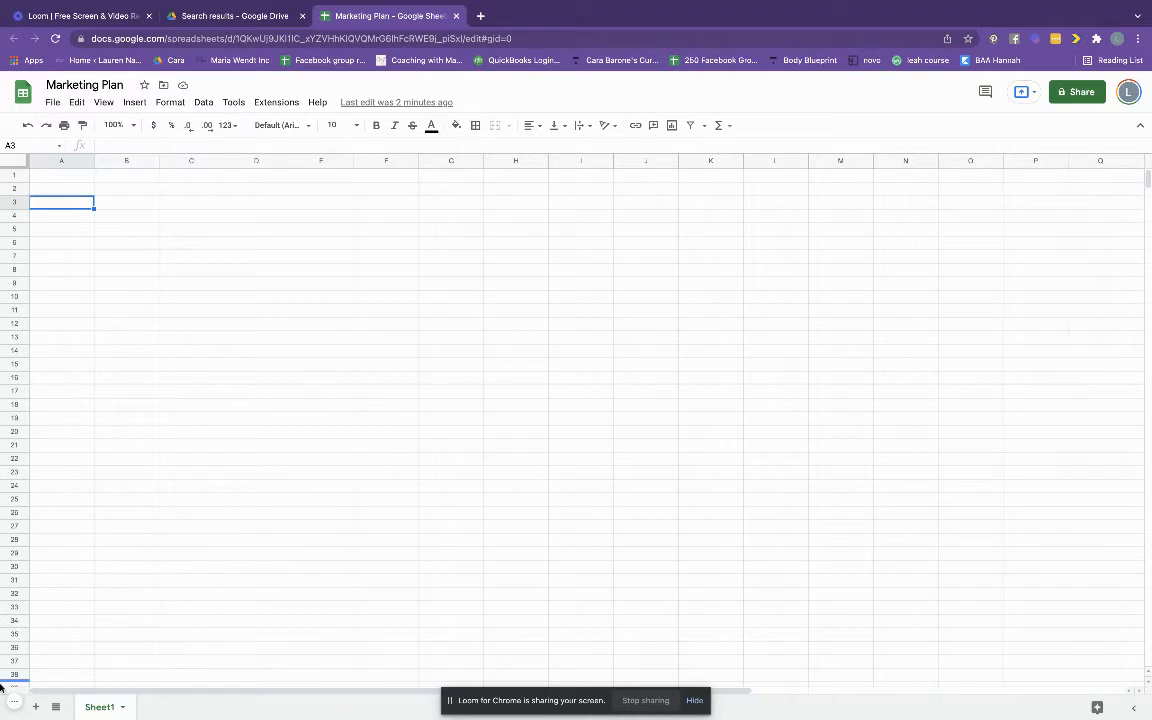
mouse_move(20, 703)
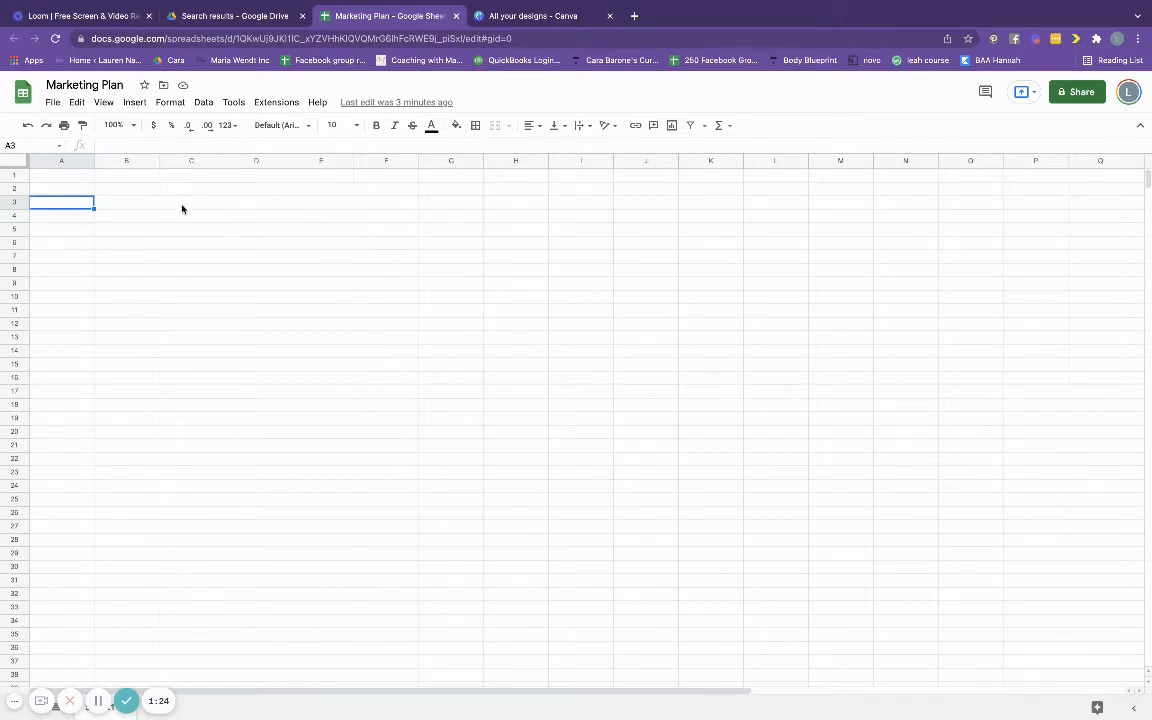
- Enter the heading "Types of Content" in cell F1 and "Thought Leadership" below it in F2
left_click(390, 177)
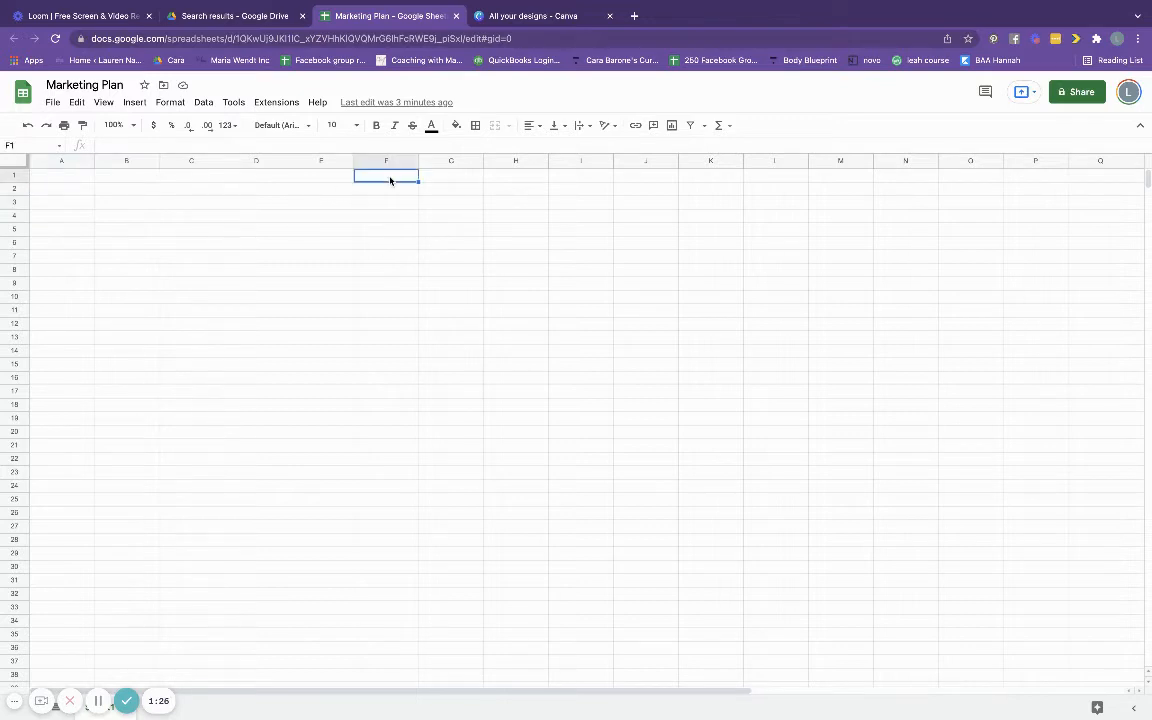
type("Types of Content")
key("Return")
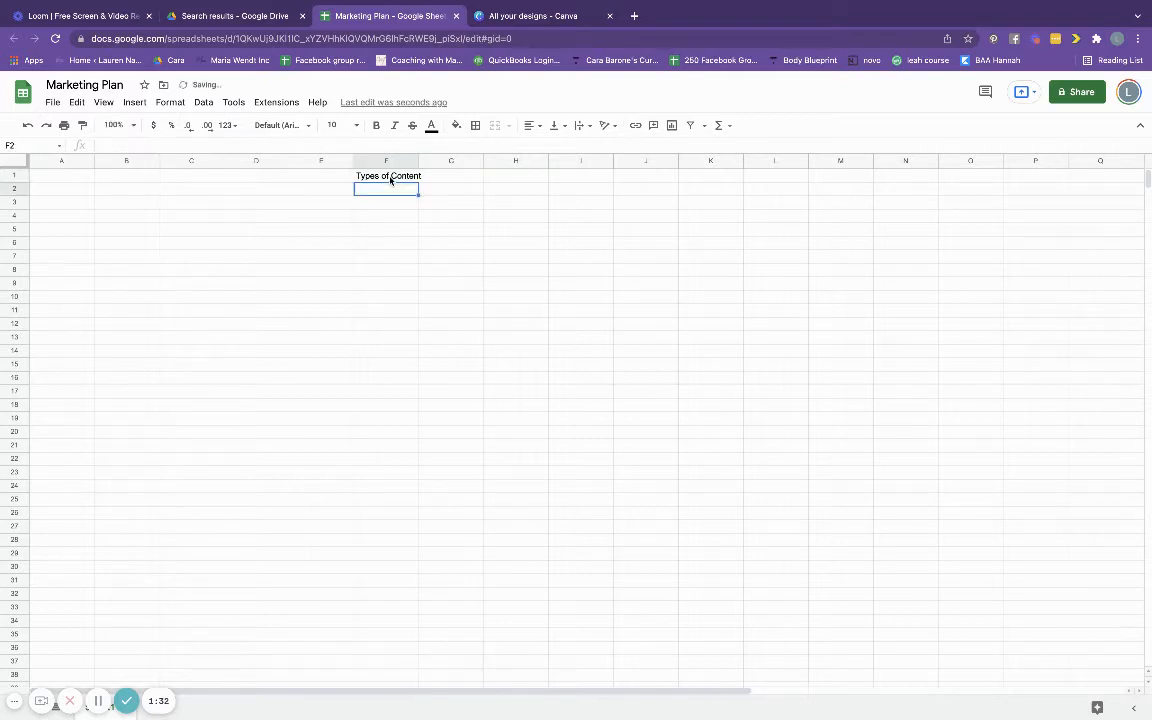
type("Thought Lead")
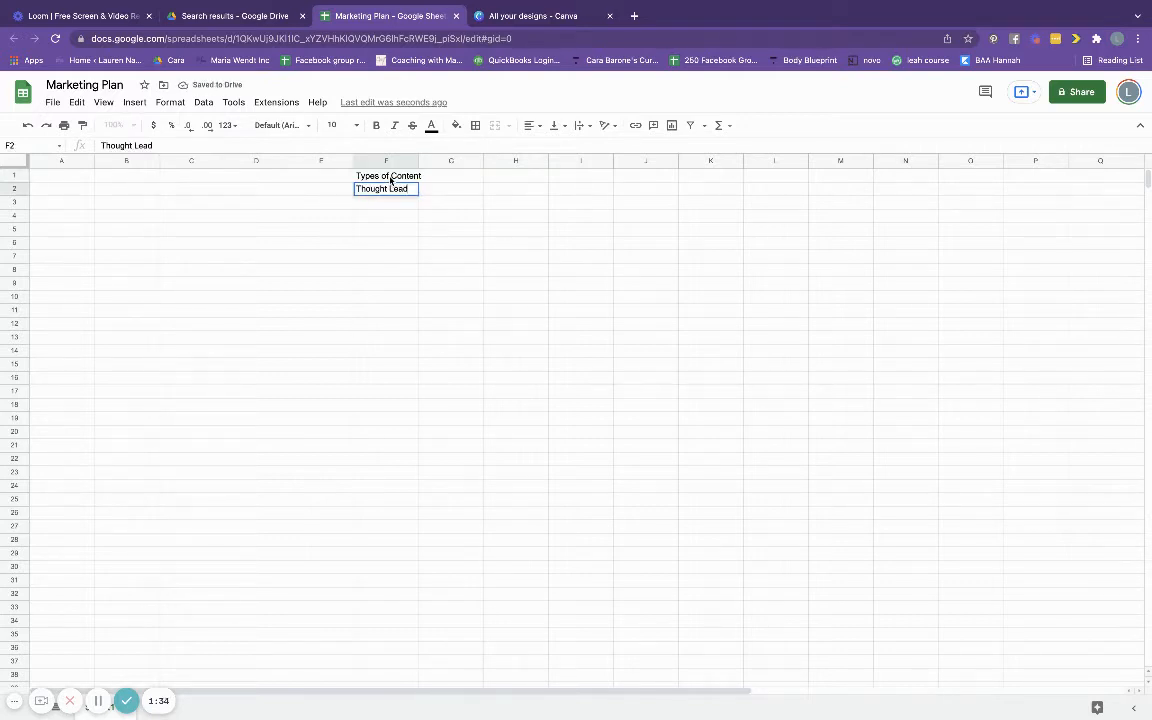
type("ership")
key("Return")
- Continue the content types list with "Promotional", "Storytelling" and "Value Posts" in cells F3 to F5
type("Promot")
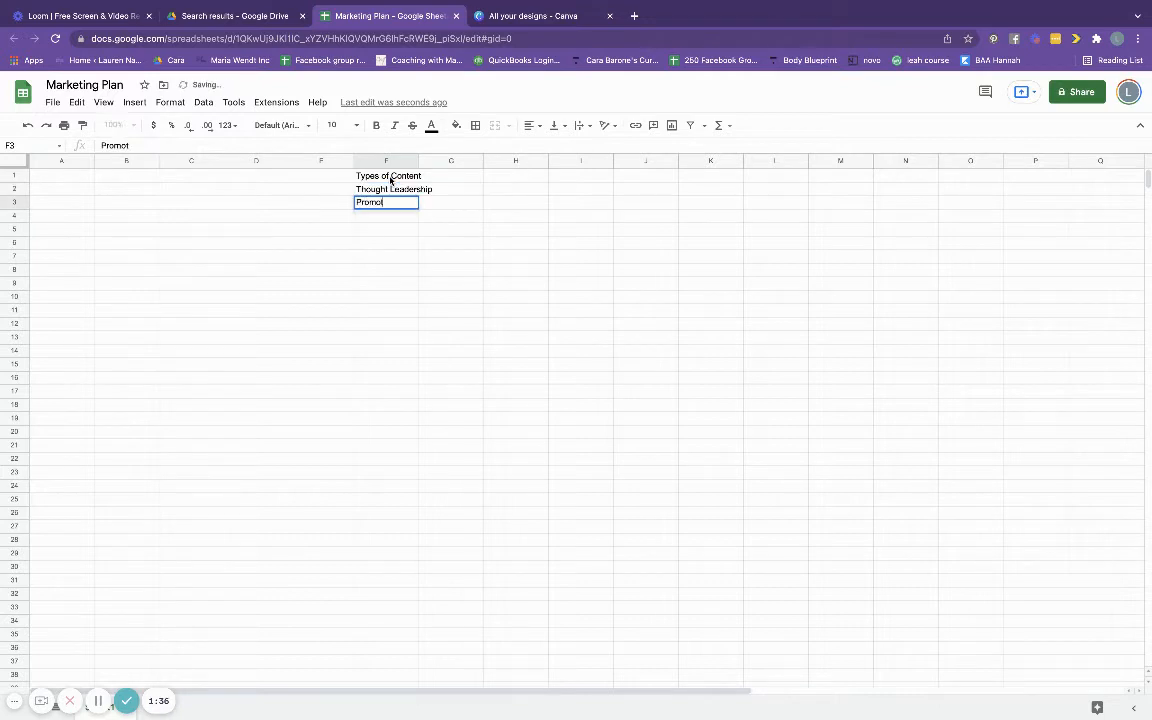
type("ional")
key("Return")
type("St")
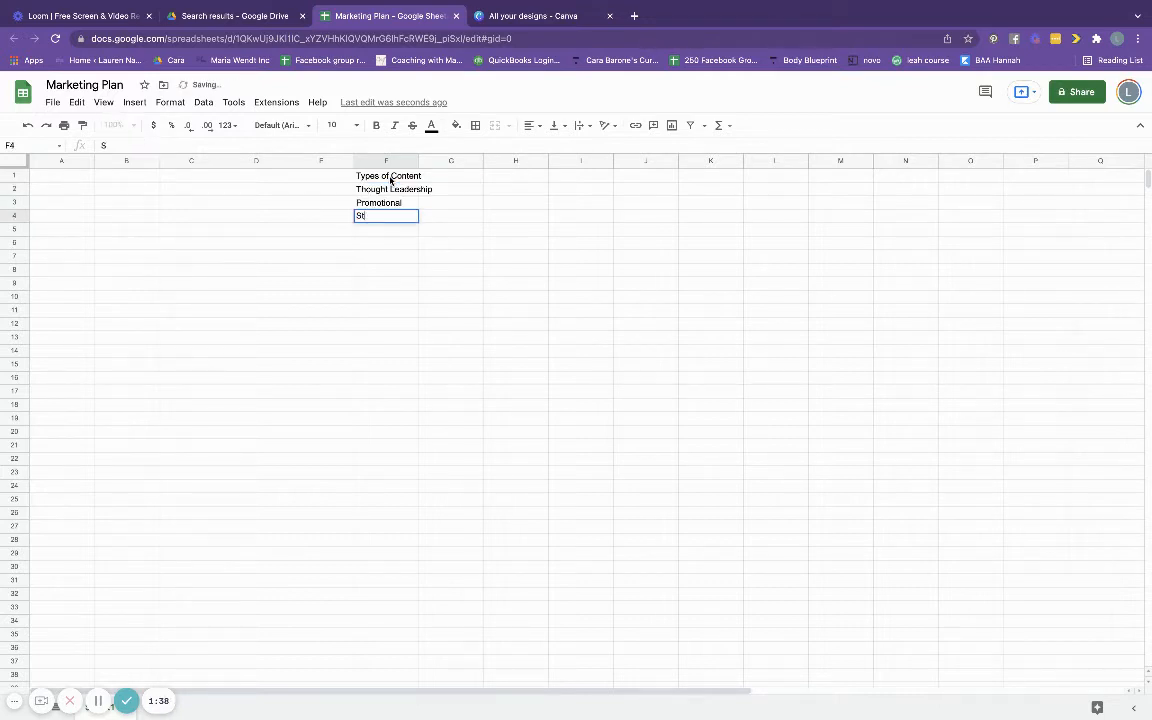
type("orytelling")
key("Return")
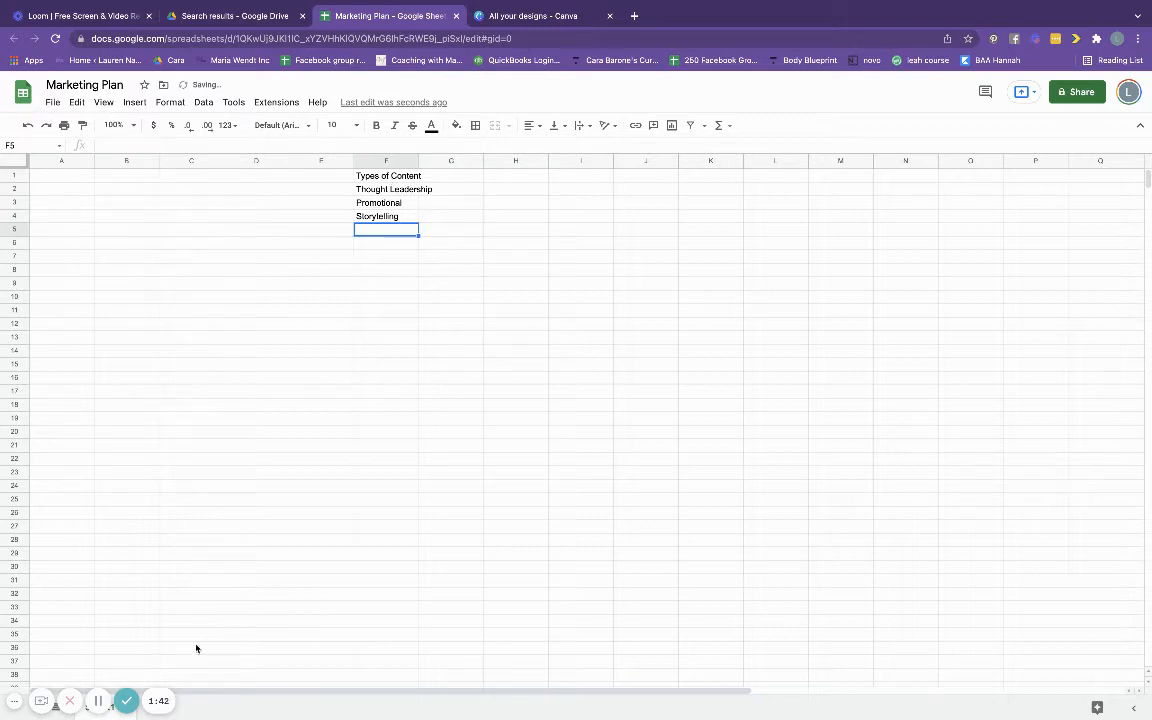
left_click(98, 701)
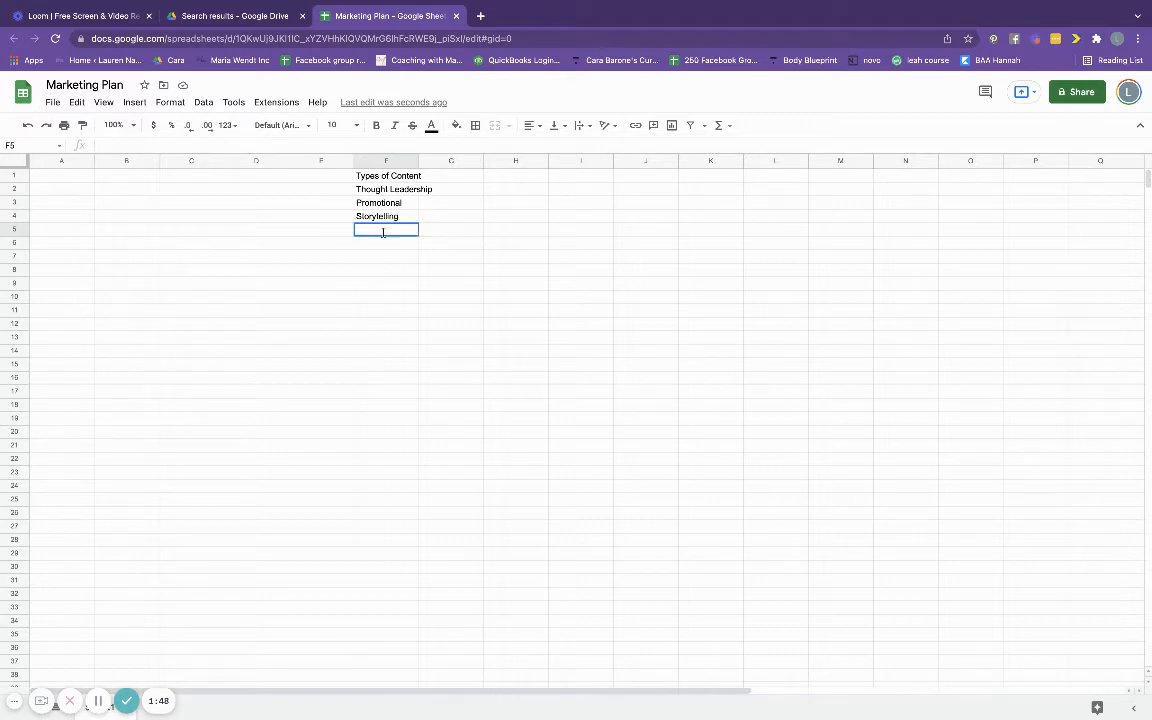
type("Value F")
type("osts")
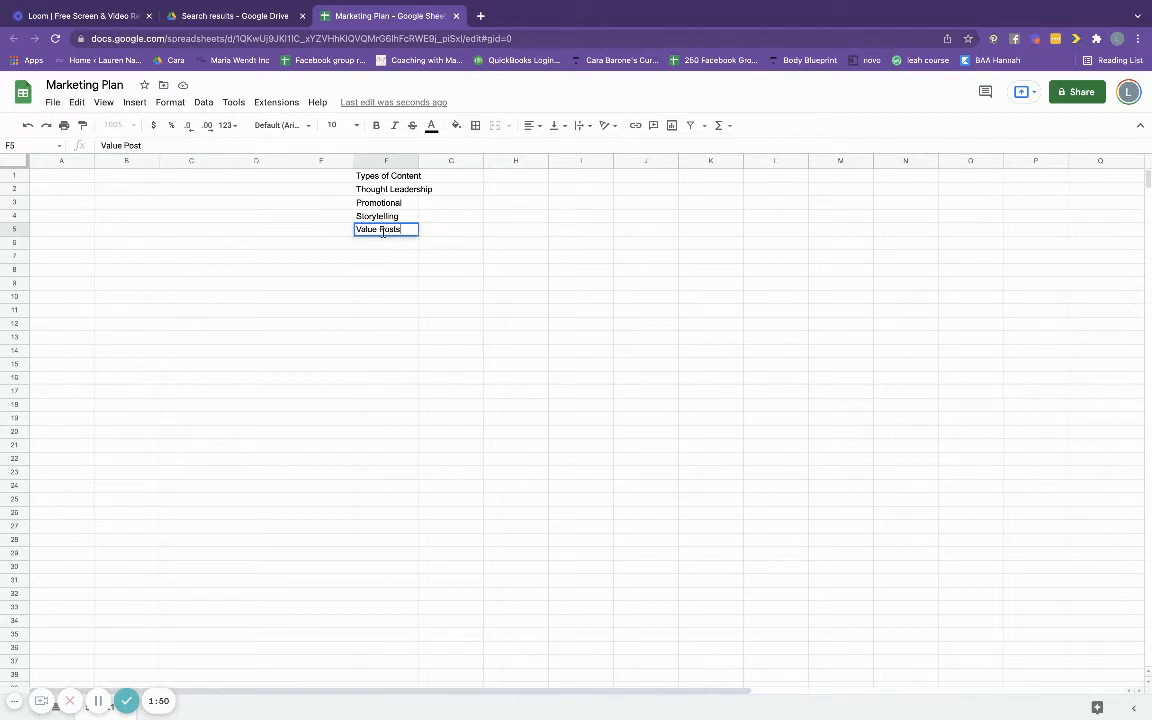
key("Return")
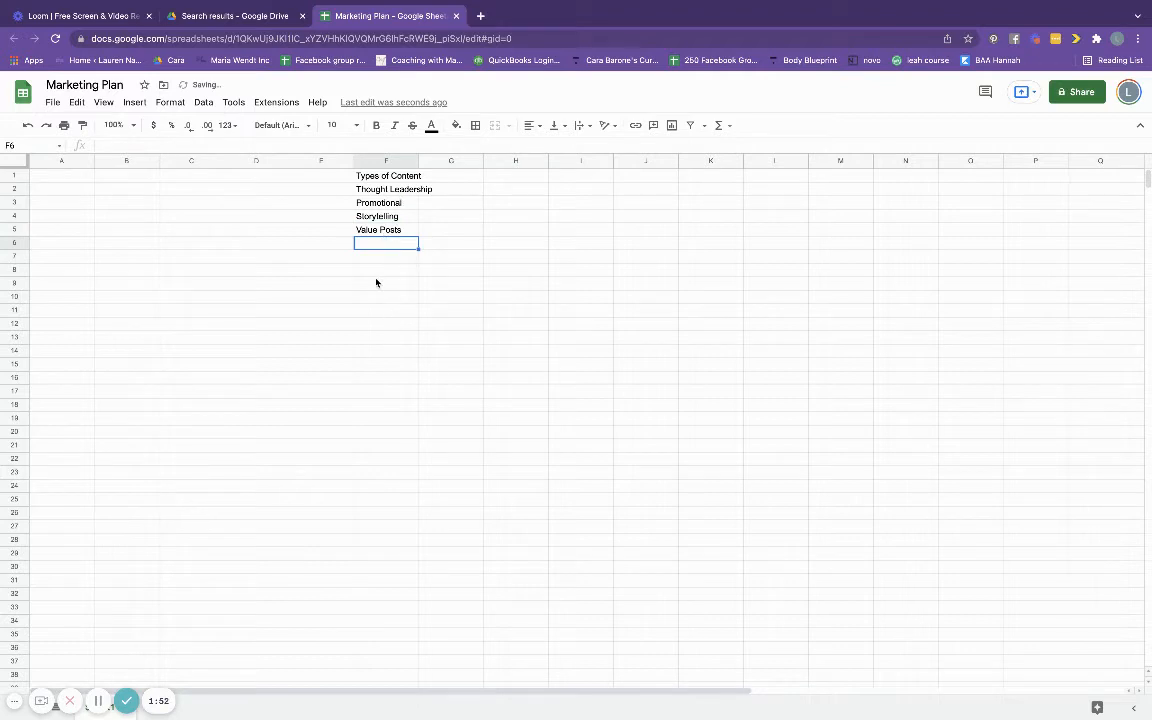
- Make the "Types of Content" heading in cell F1 bold
left_click(372, 177)
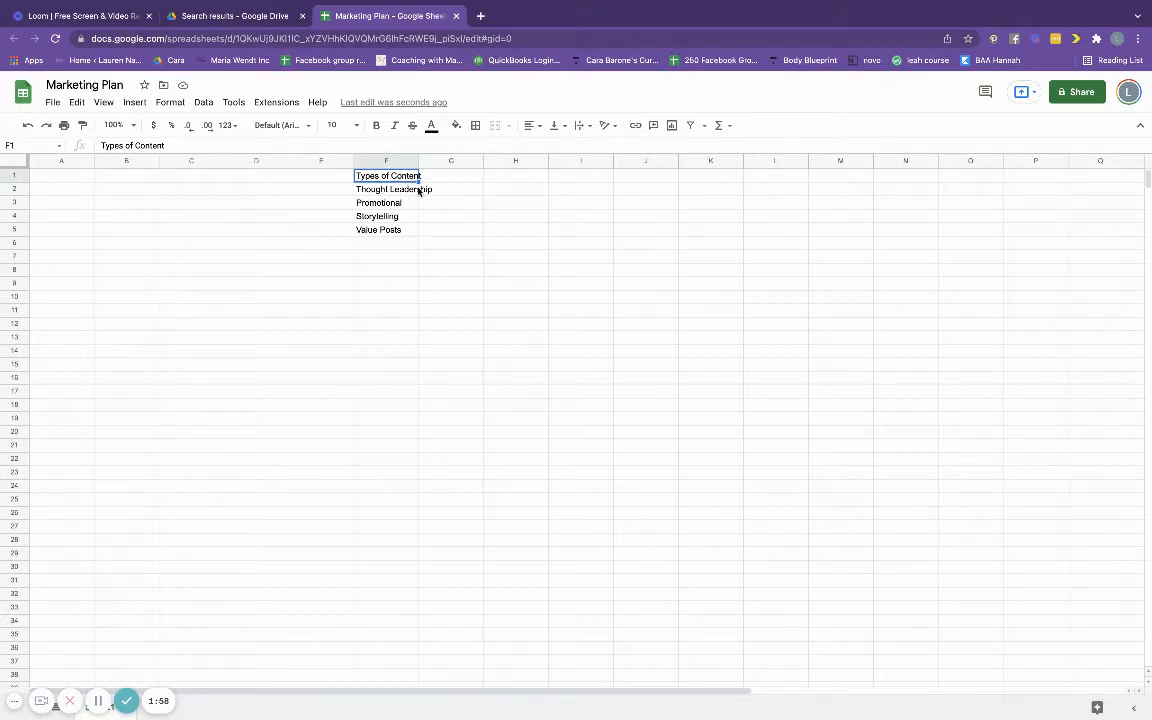
key("ctrl+b")
left_click(458, 180)
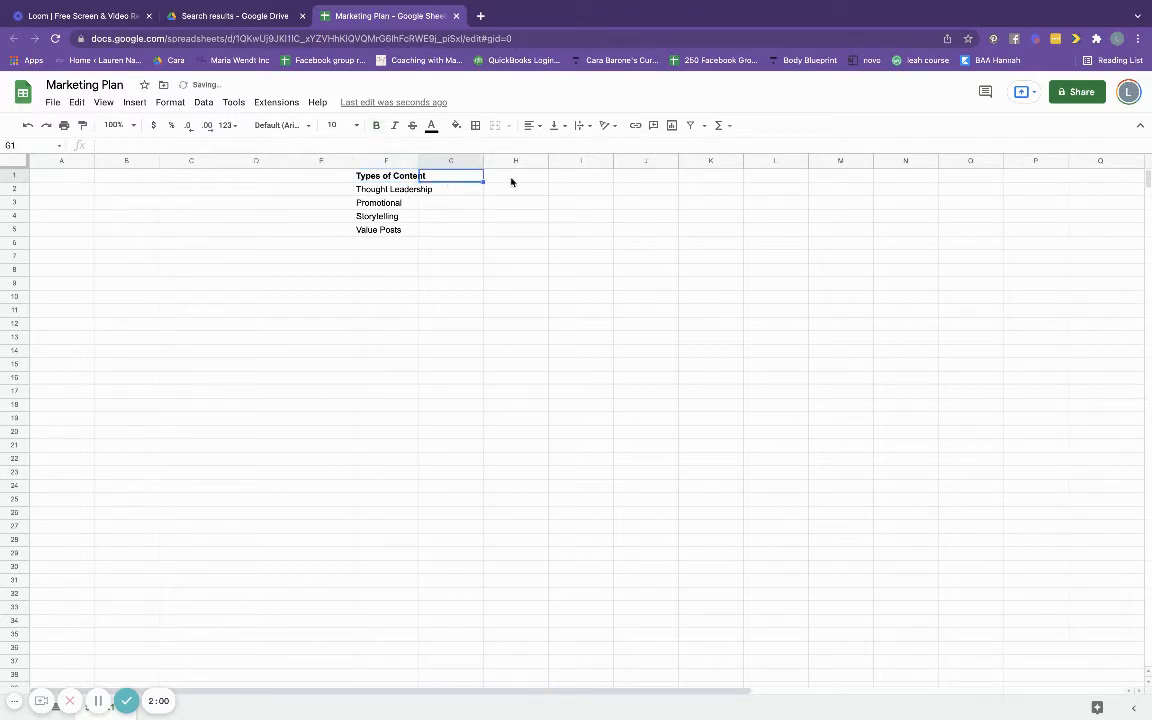
- Enter the heading "Content Pillars" in cell H1 and make it bold
left_click(513, 180)
type("Content Pillar")
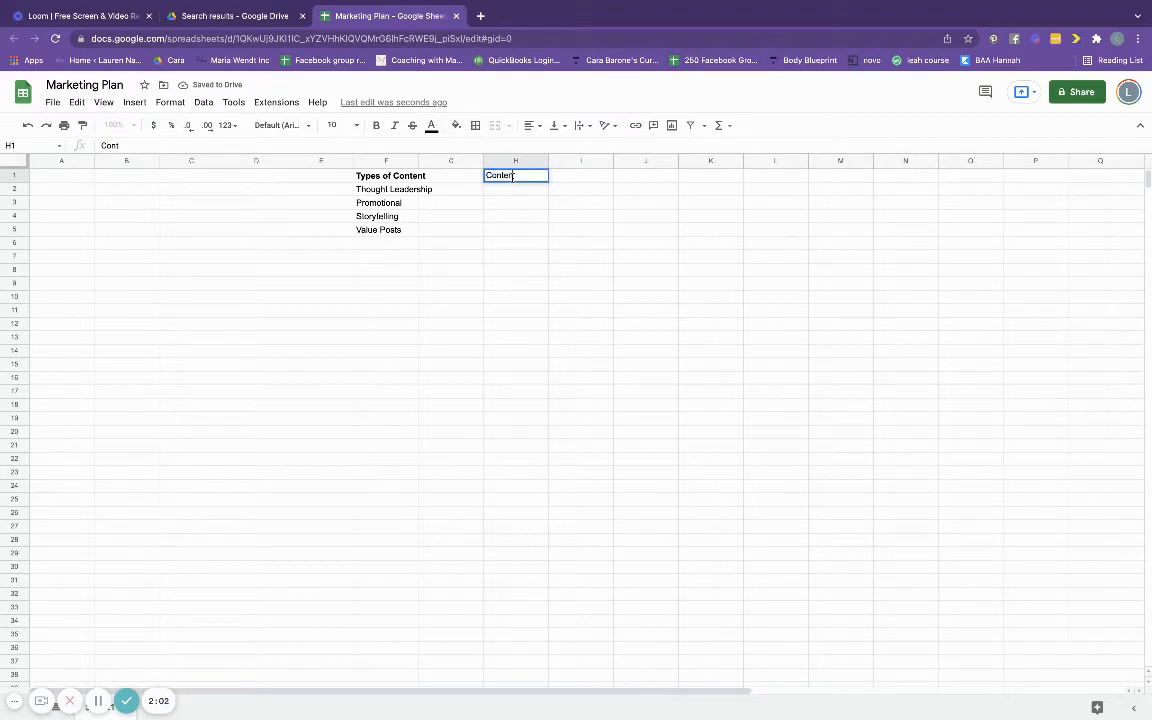
key("BackSpace")
key("BackSpace")
key("BackSpace")
key("BackSpace")
type("llars")
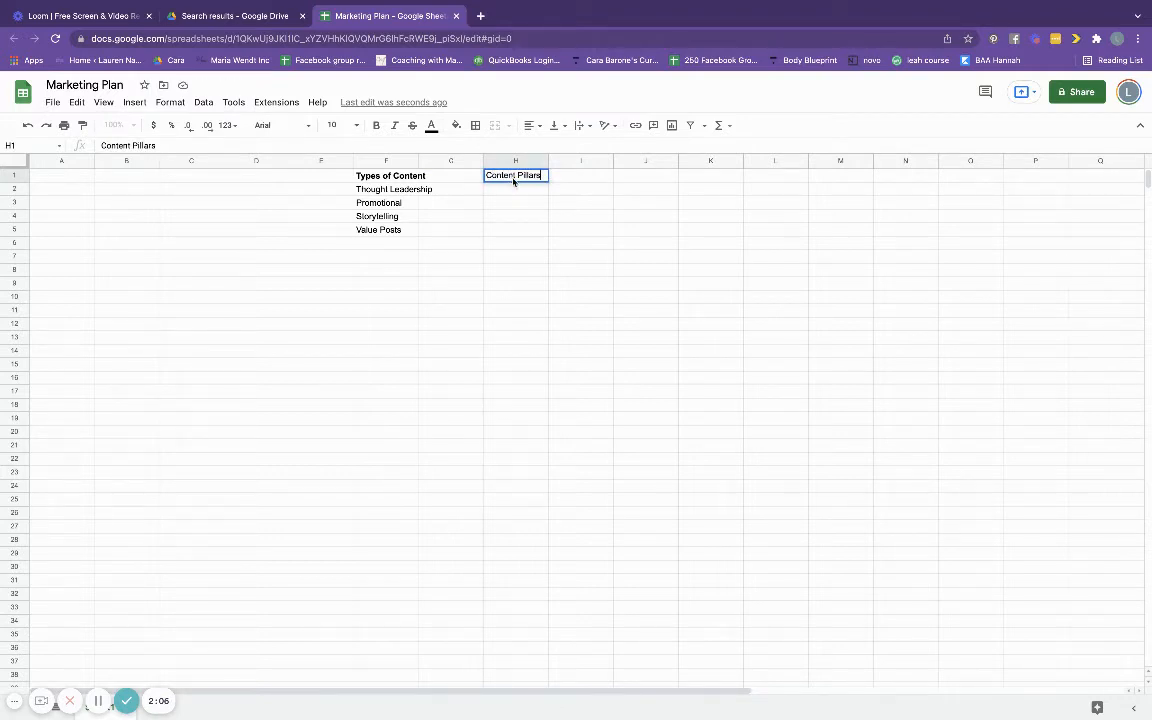
key("Return")
left_click(504, 181)
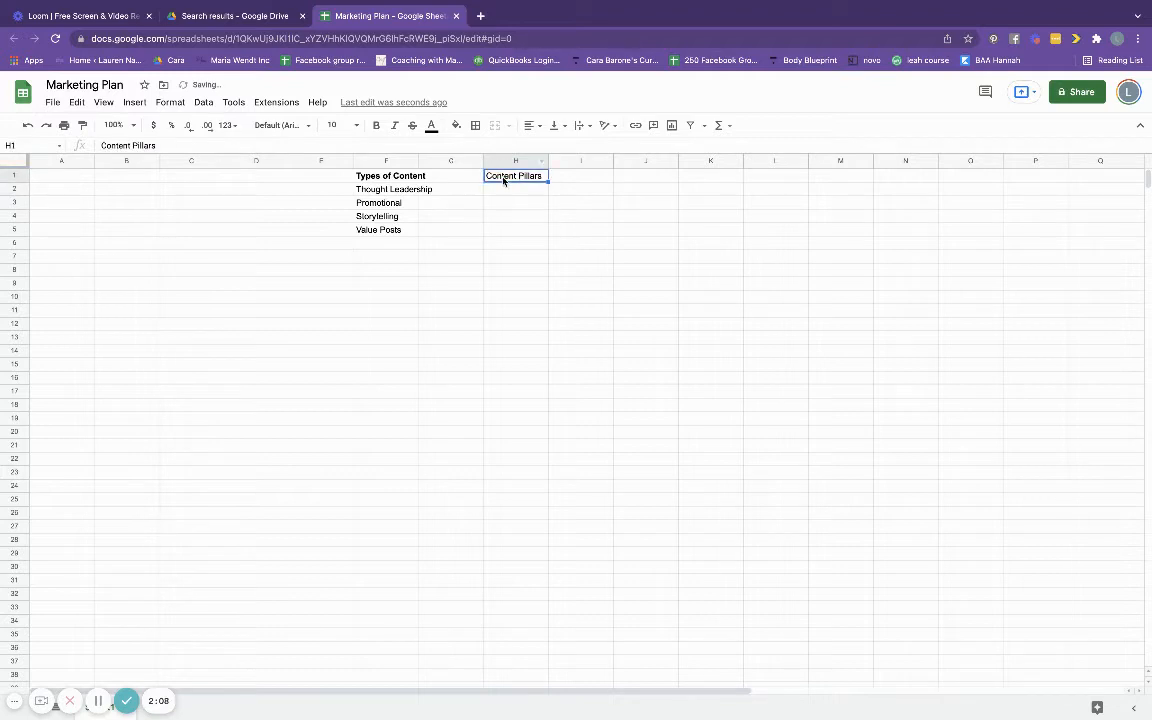
key("ctrl+b")
- List "Lead Gen", "Clarity" and "Marketing" under the Content Pillars heading in cells H2 to H4
left_click(504, 190)
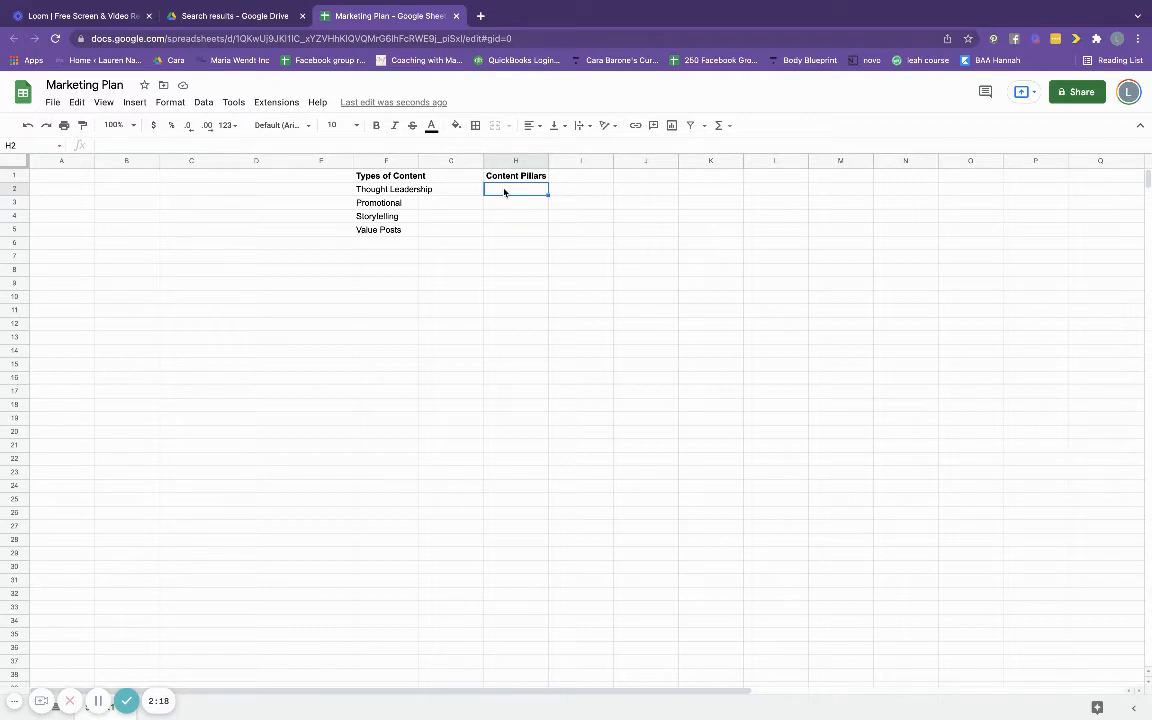
type("Lead Gen")
key("Return")
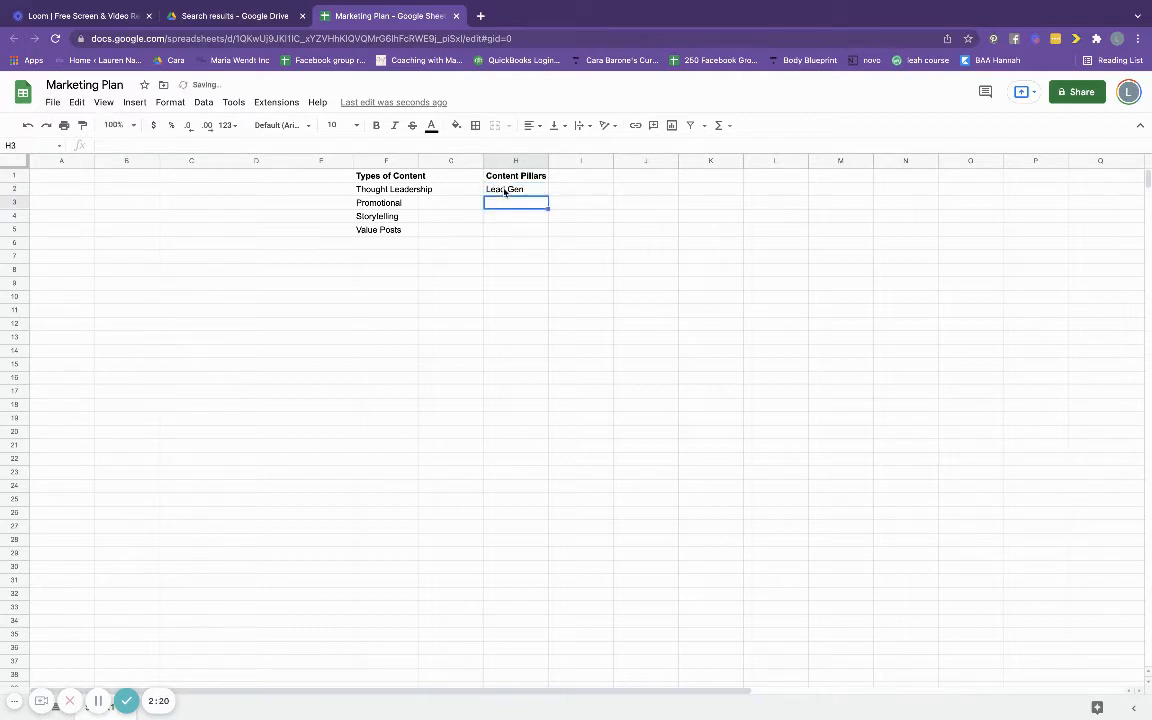
type("Clari")
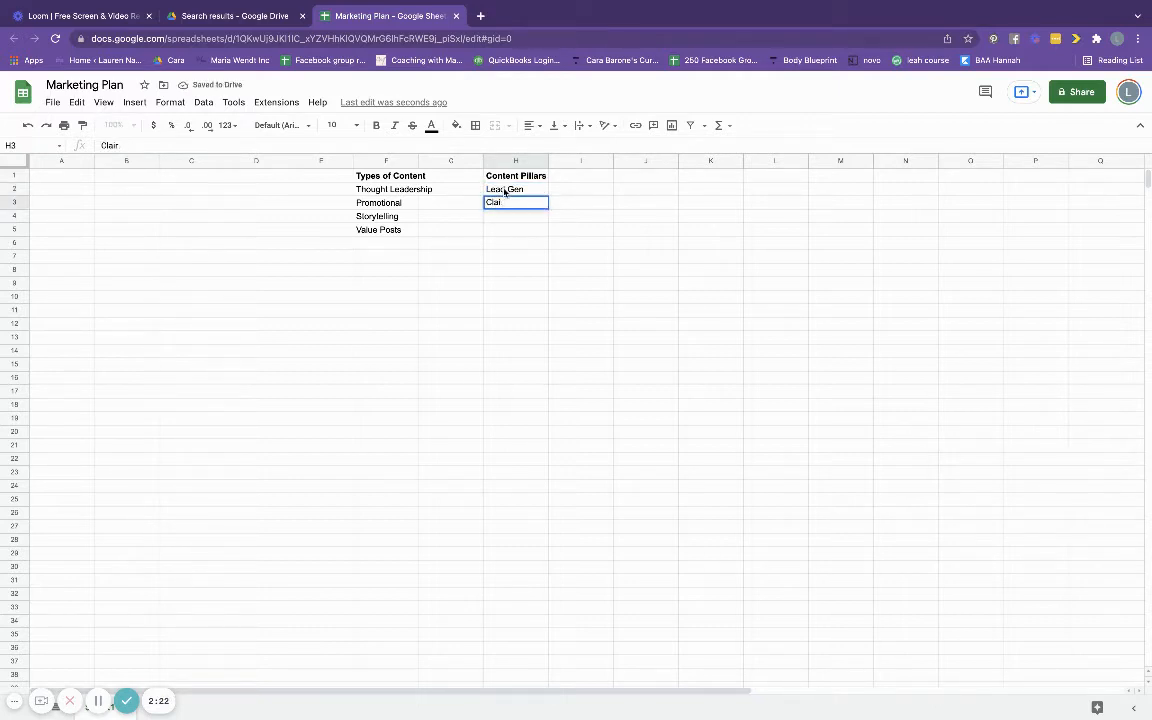
type("ty")
key("Return")
type("Marketing")
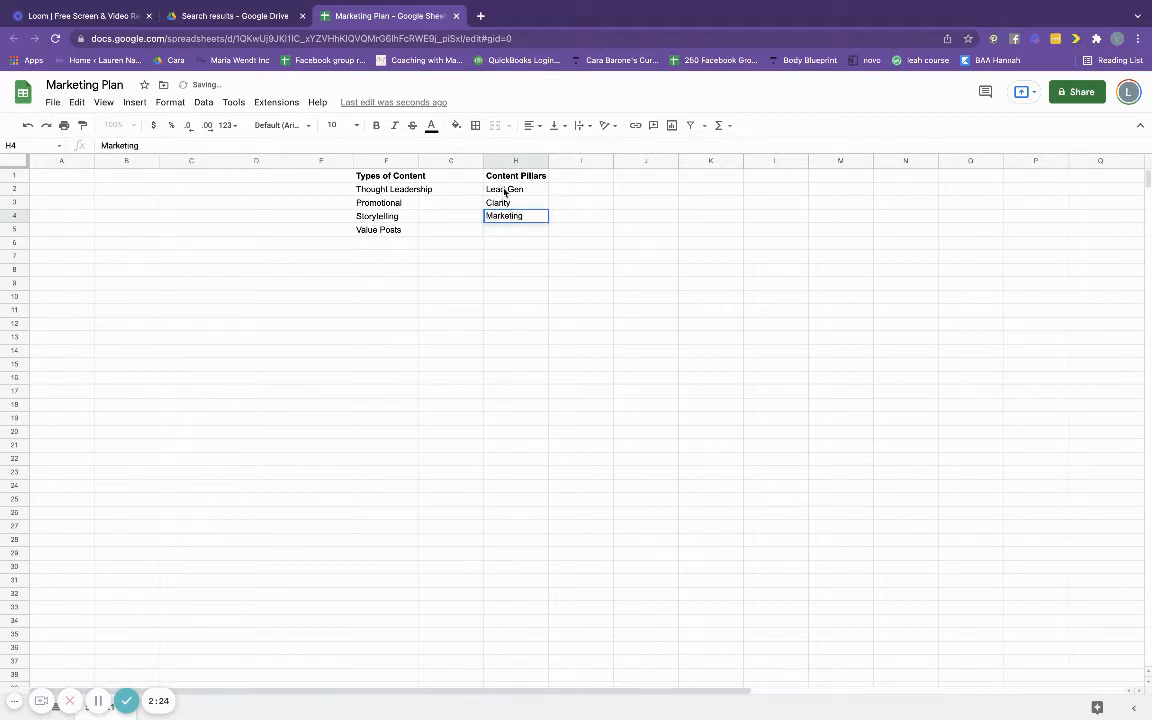
key("Return")
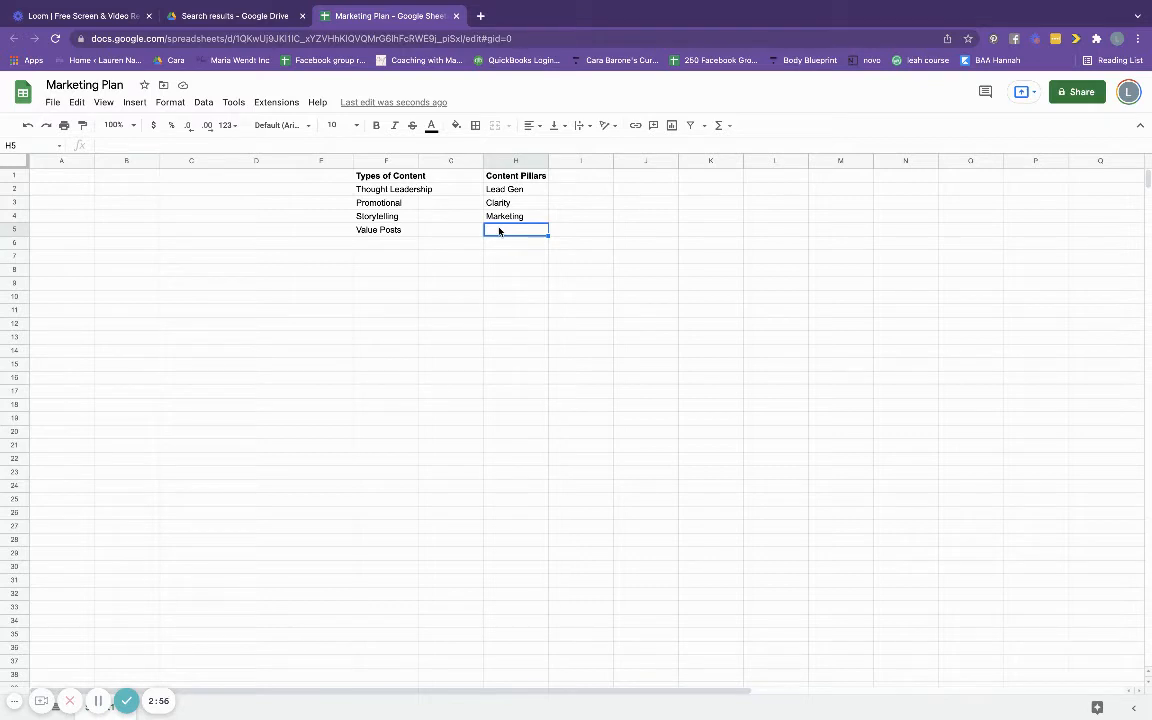
- Add "Your Story" in cell H5 and widen column F to fit the "Thought Leadership" entry
type("Your Story")
key("Return")
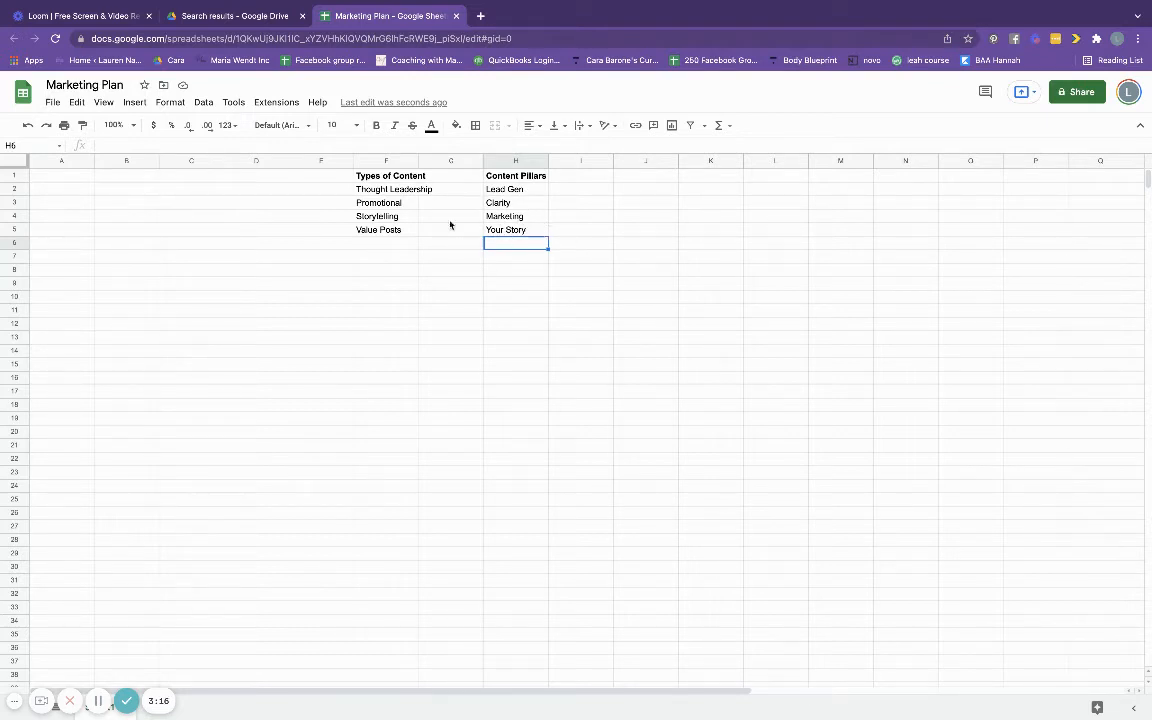
left_click_drag(418, 163, 435, 165)
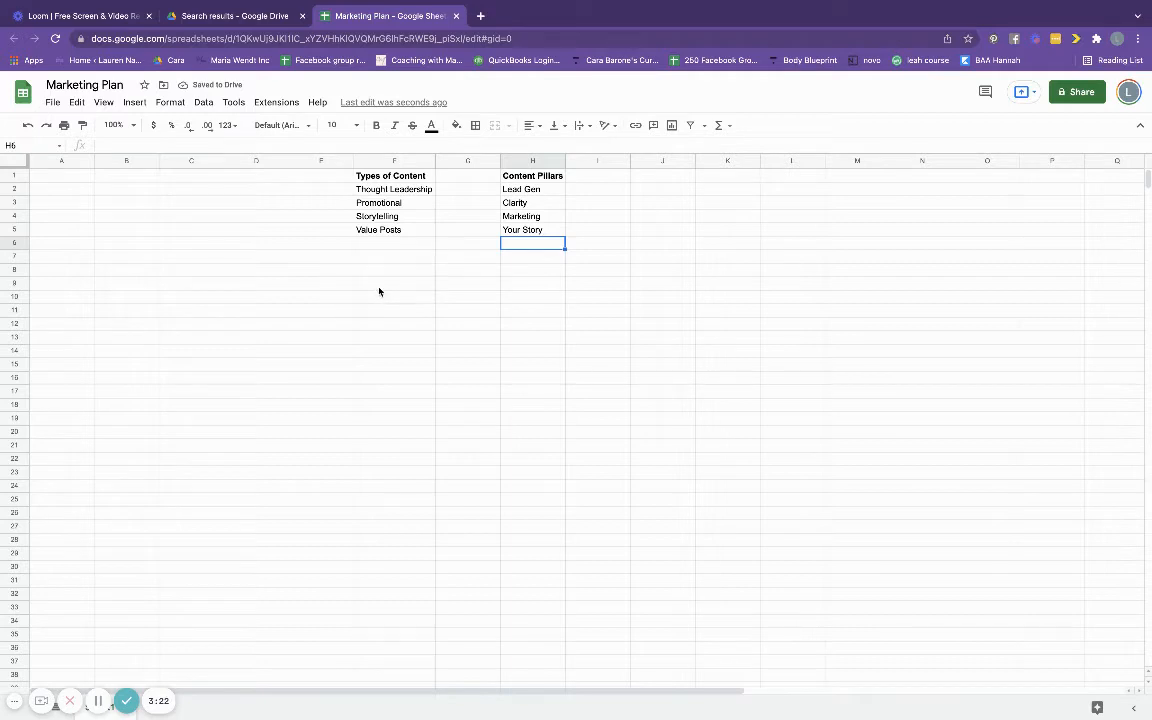
- Enter "Facebook Personal" in cell A8 and widen column A to fit the text
left_click(189, 271)
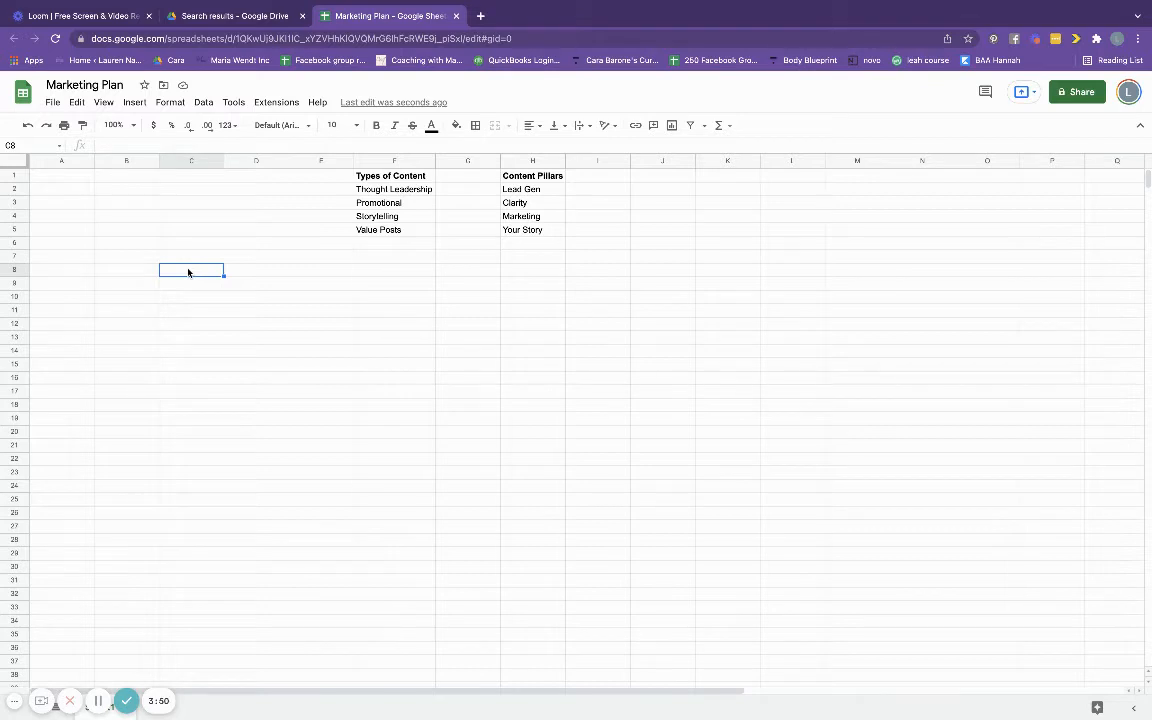
left_click(70, 273)
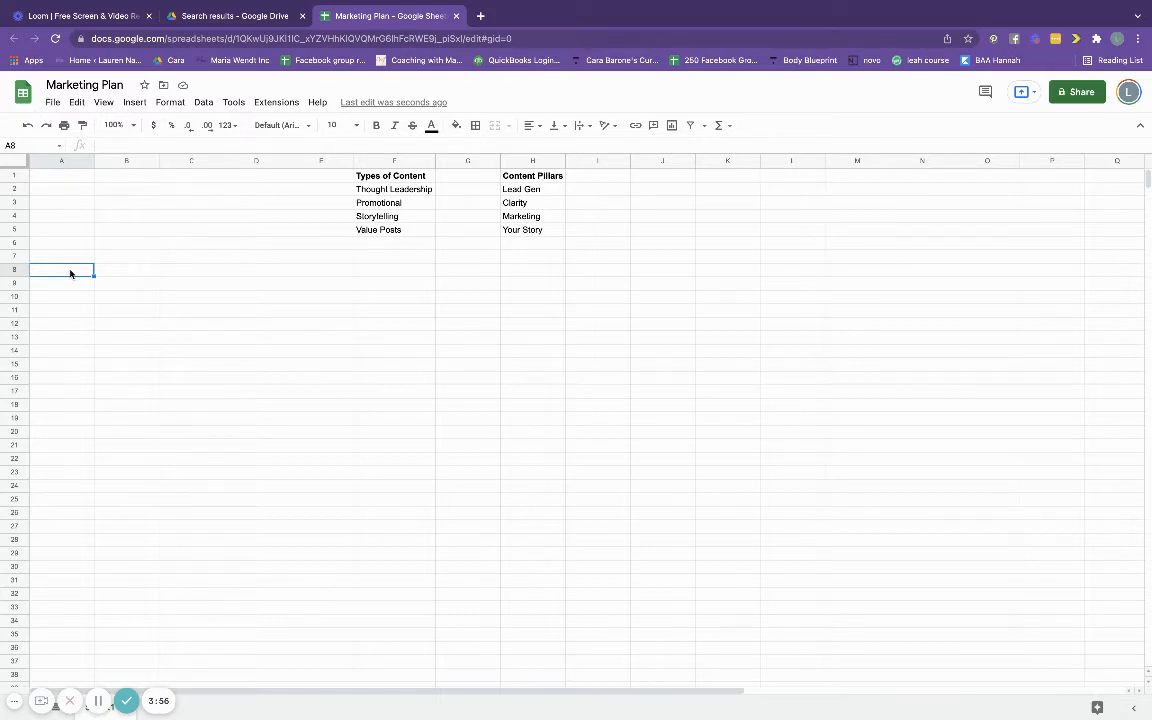
type("Facebook Personal")
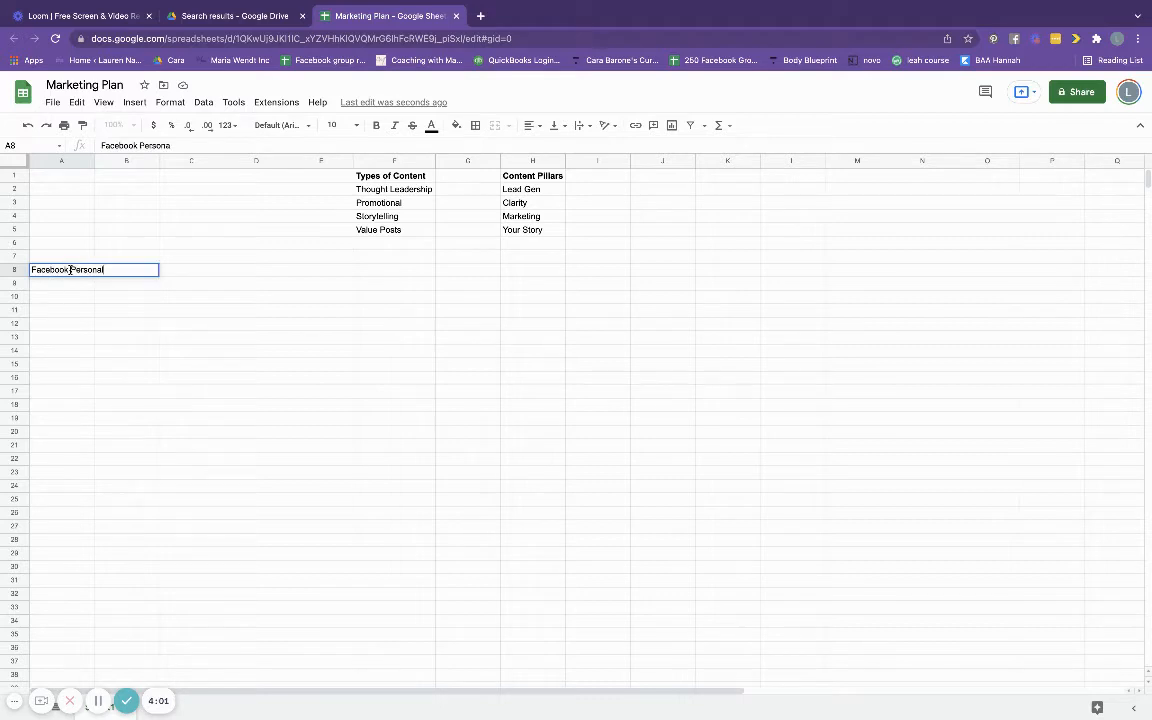
key("Return")
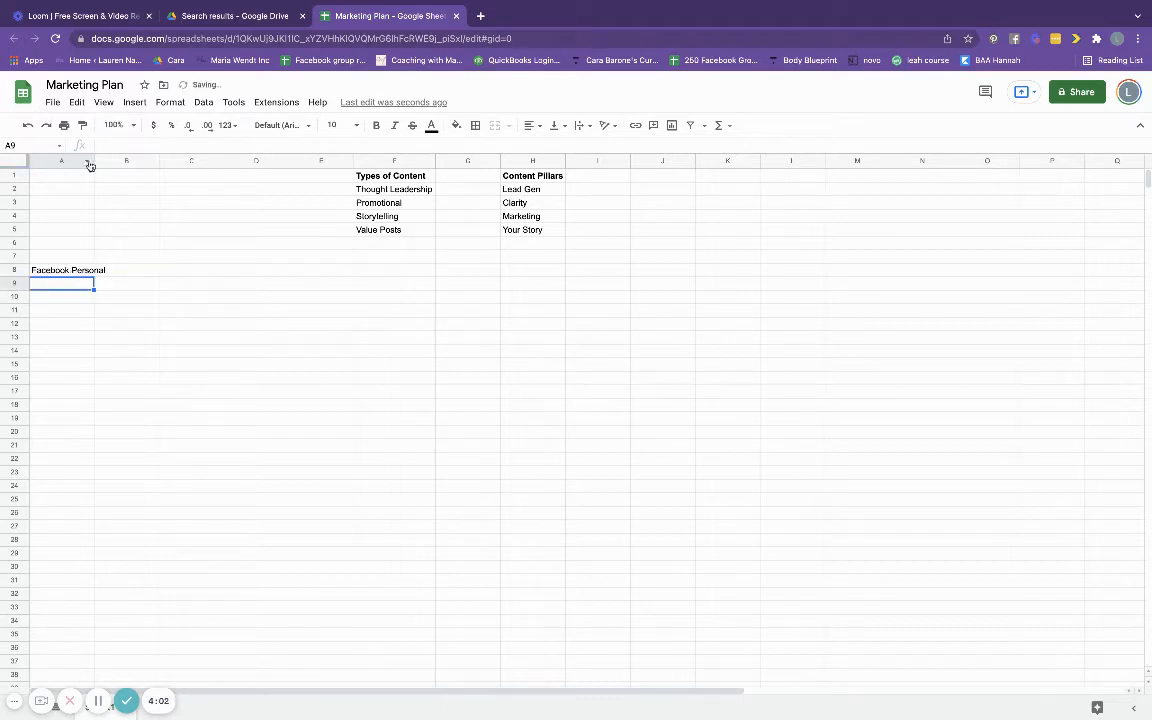
left_click_drag(94, 161, 108, 161)
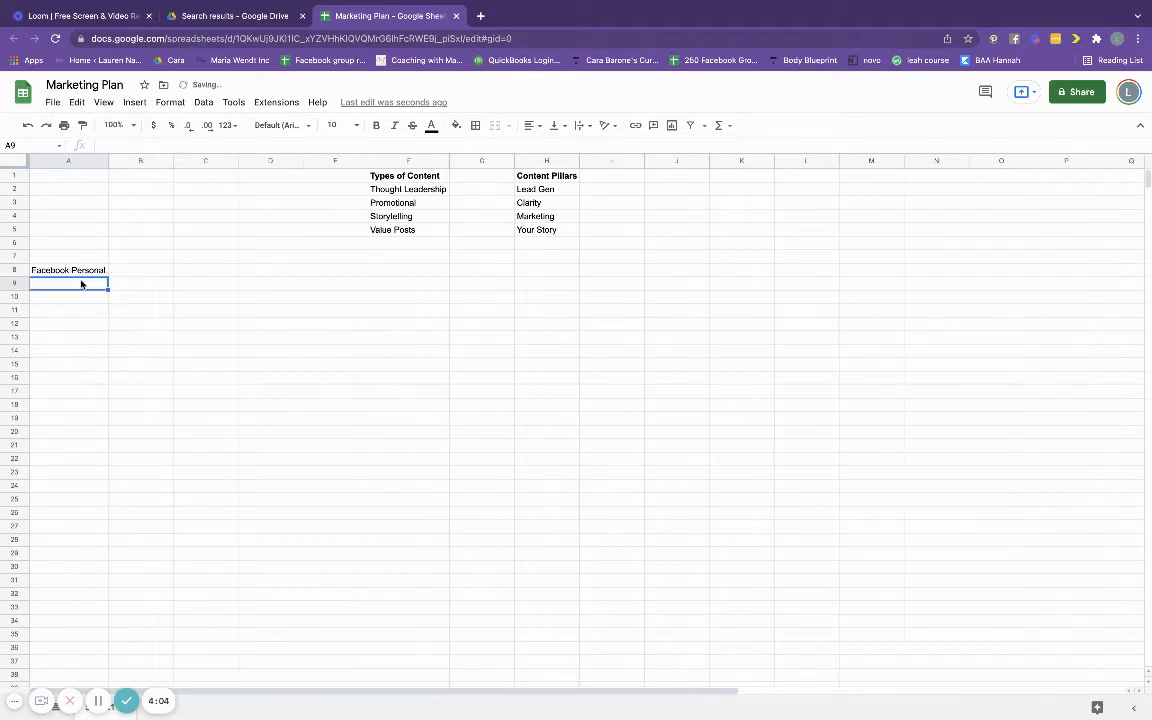
- Enter "Instagram/Biz Page" in cell A9, below the Facebook Personal entry
type("INstagr")
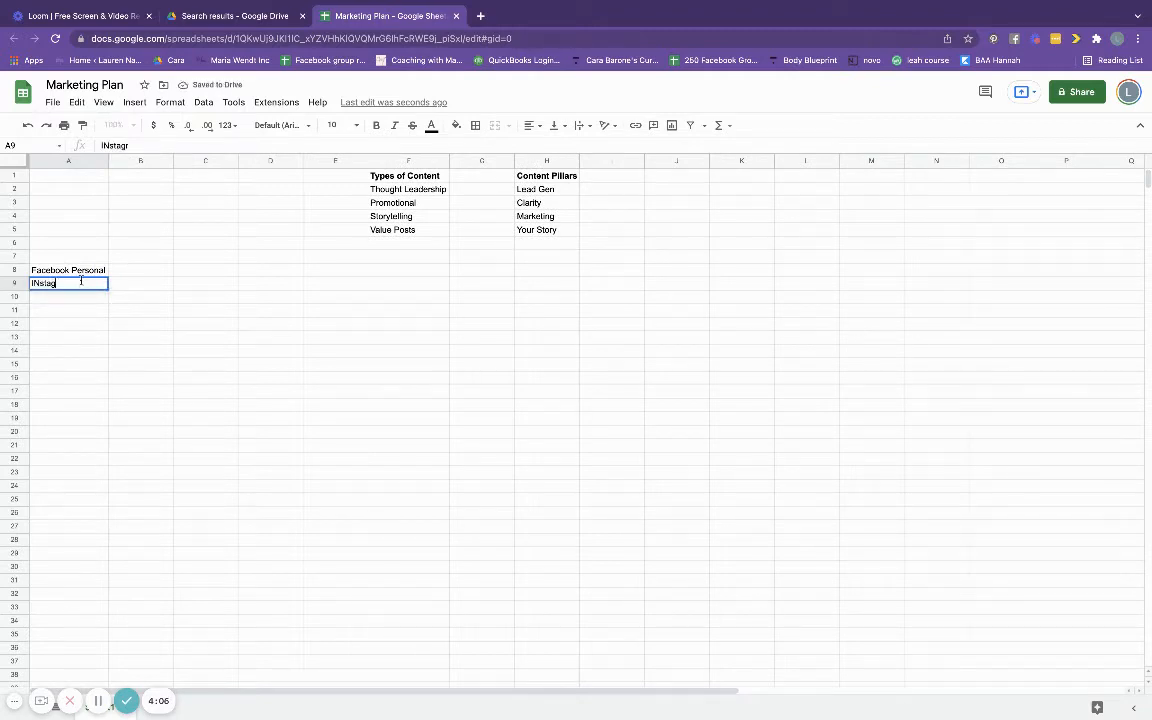
key("BackSpace")
key("BackSpace")
key("BackSpace")
key("BackSpace")
key("BackSpace")
type("nstagram/B")
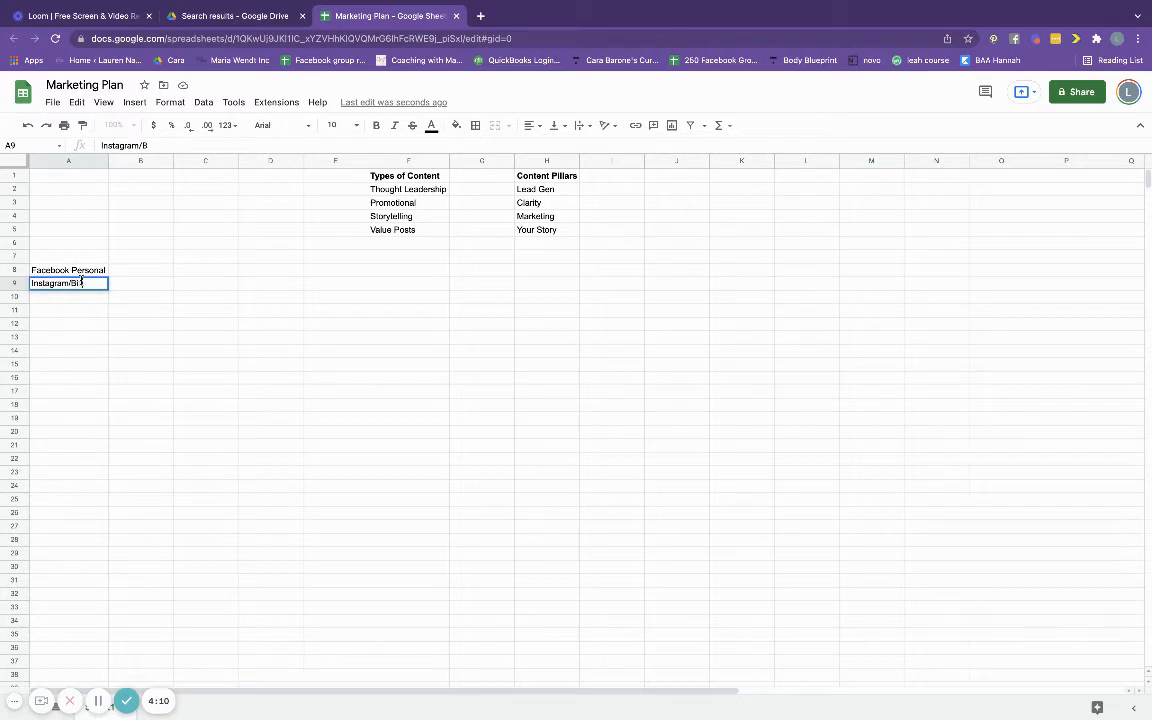
type("iz Page")
key("Return")
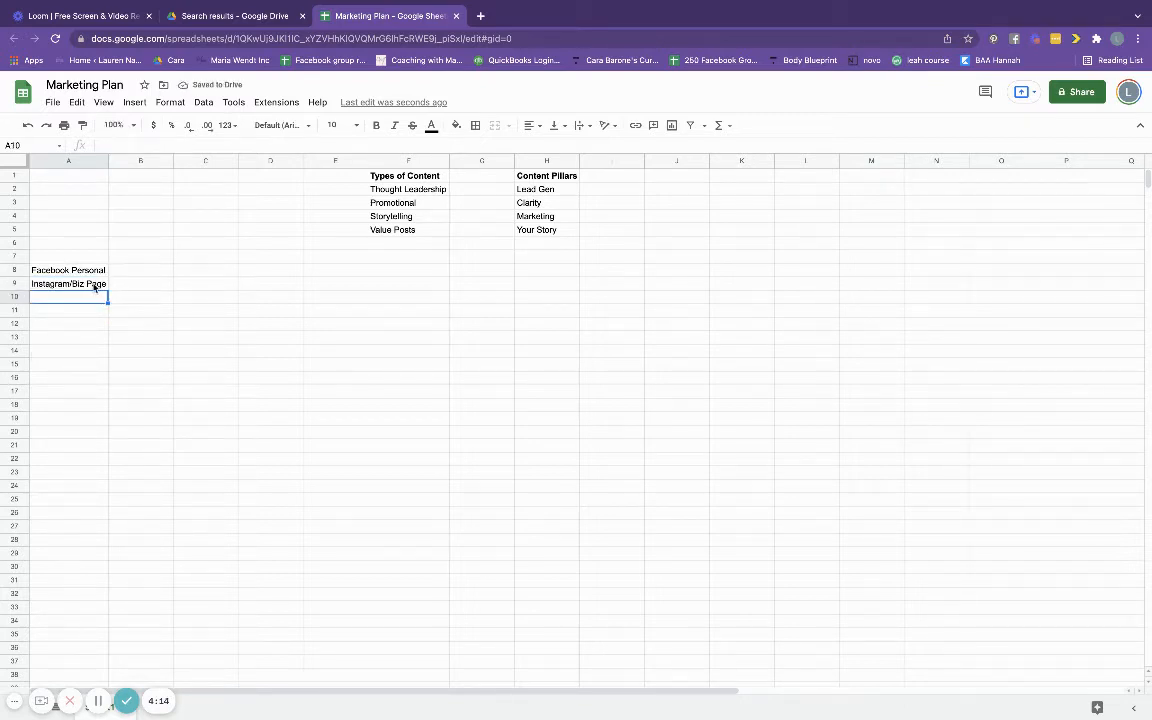
- Change the entry in cell A9 to "Instagram/FB Biz Page" and widen column A to fit it
left_click(92, 285)
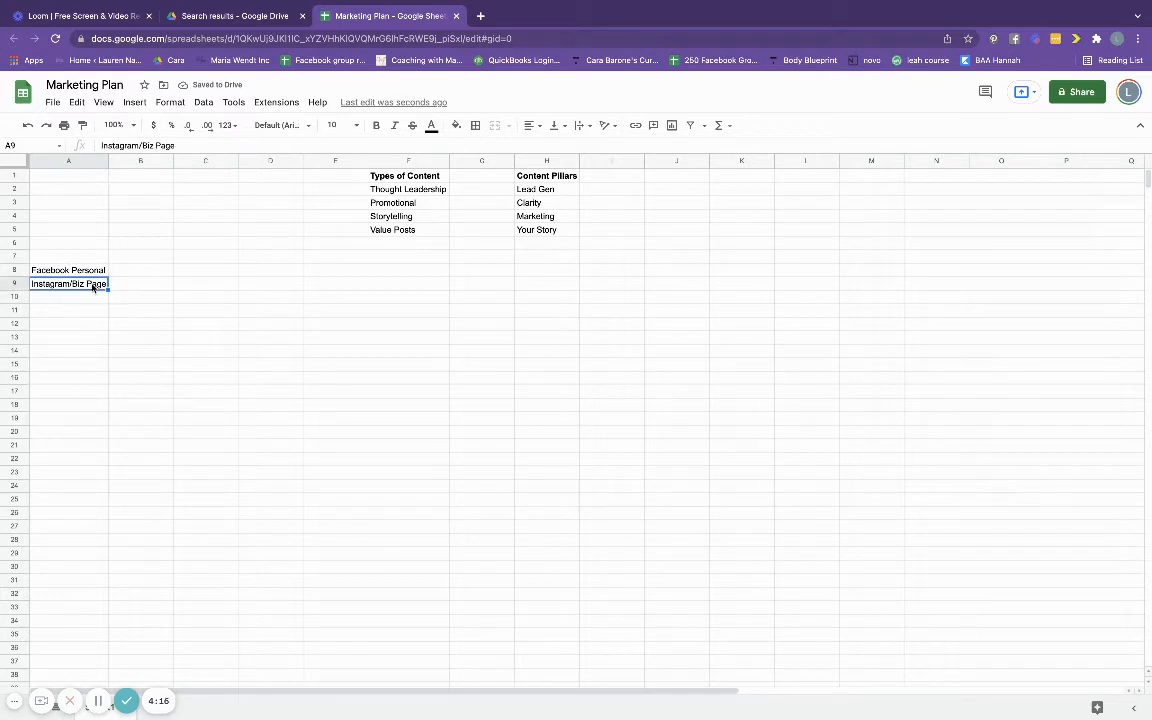
left_click(142, 146)
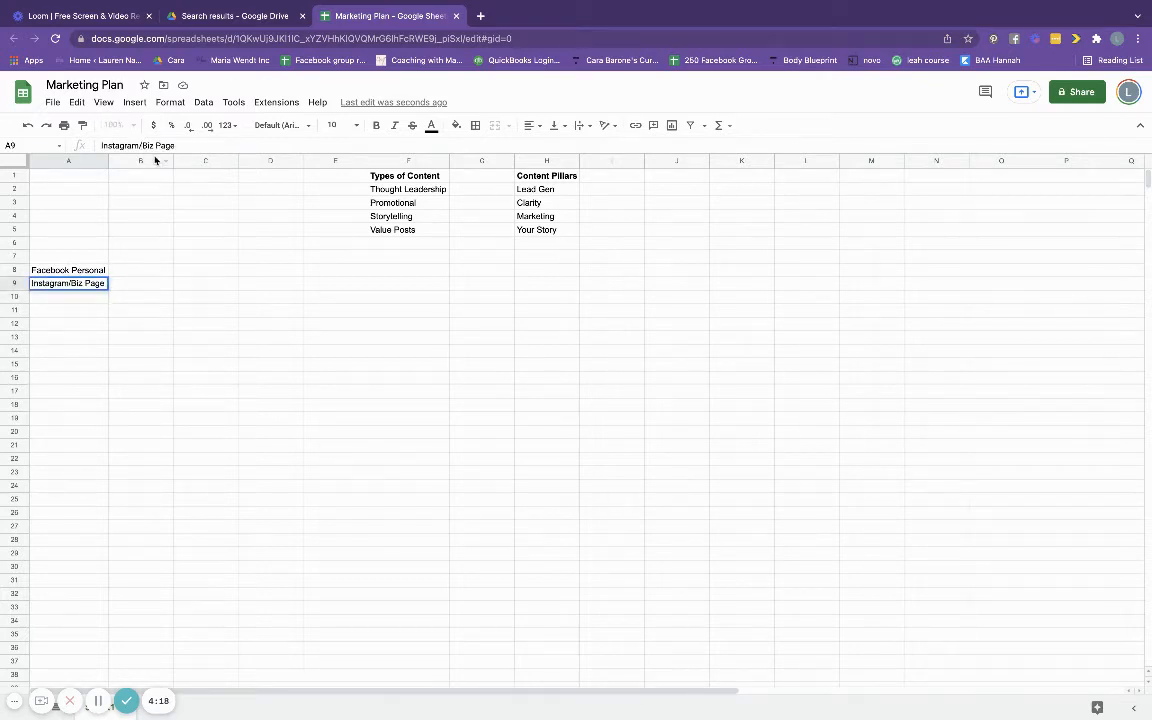
type("FB")
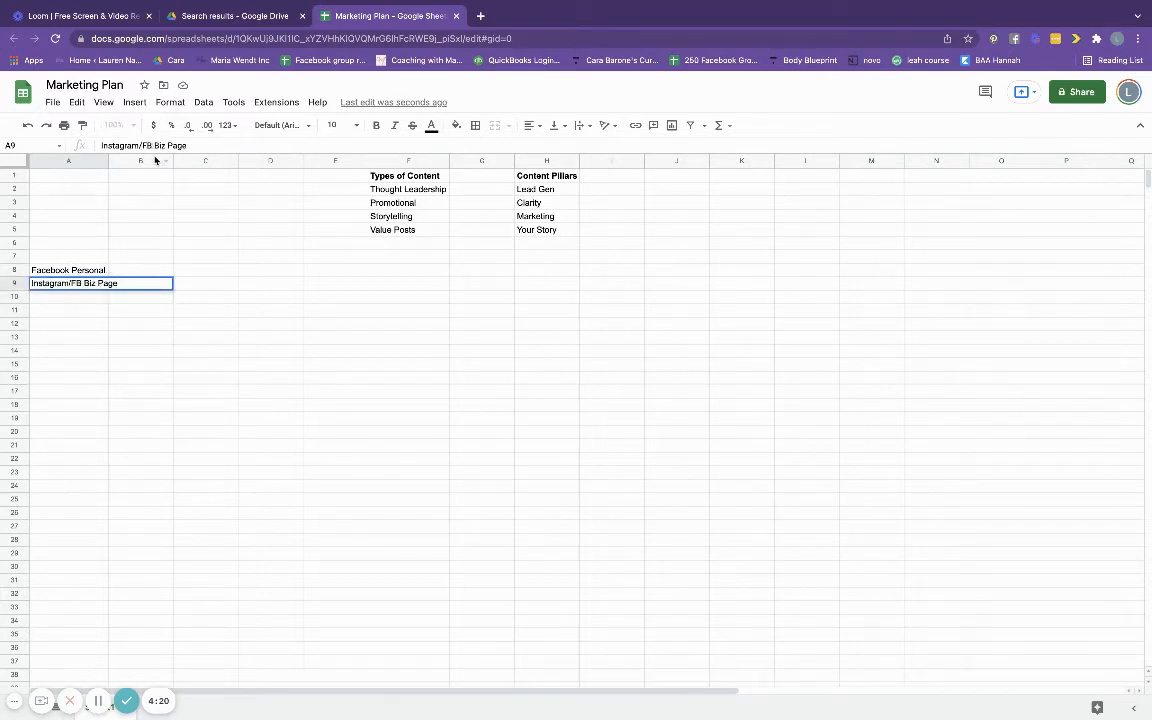
key("Return")
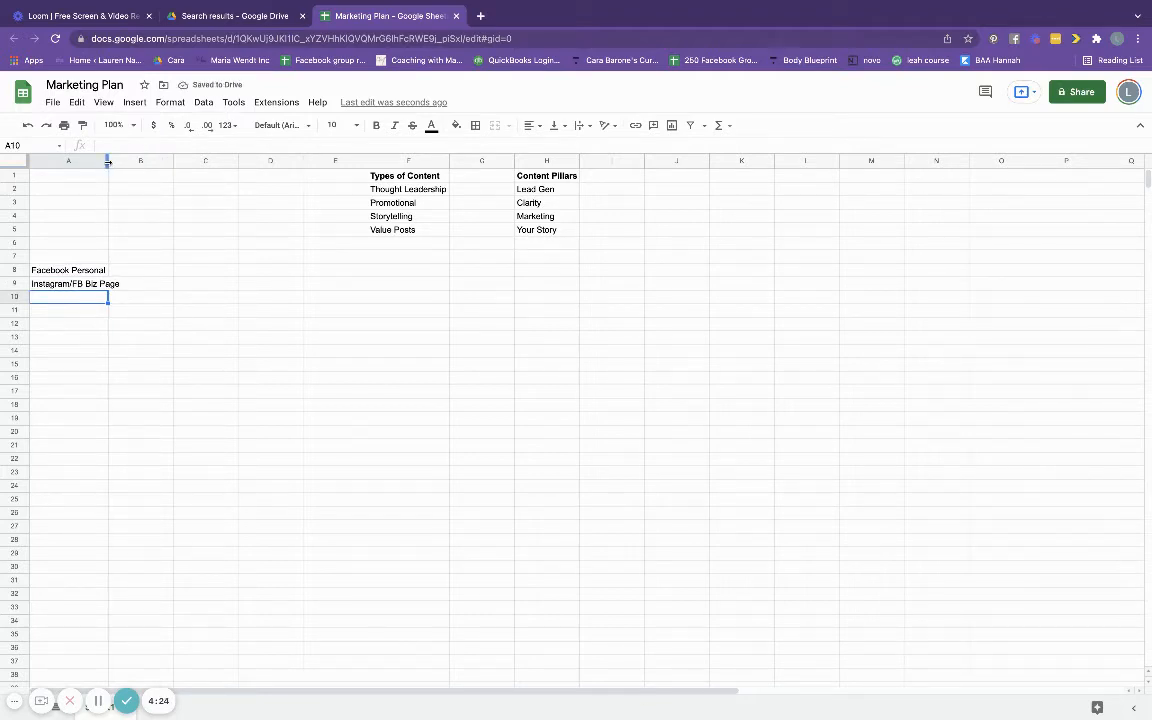
double_click(108, 161)
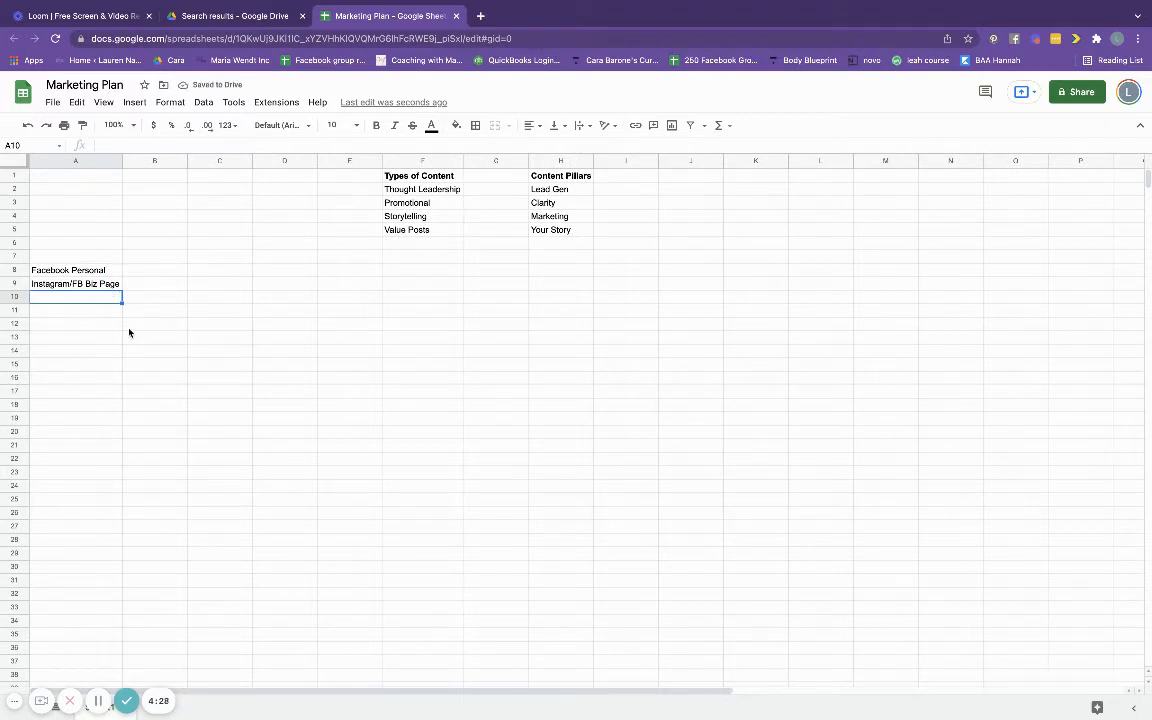
- Enter "Facebook Group" in cell A10, below the Instagram/FB Biz Page entry
type("Face")
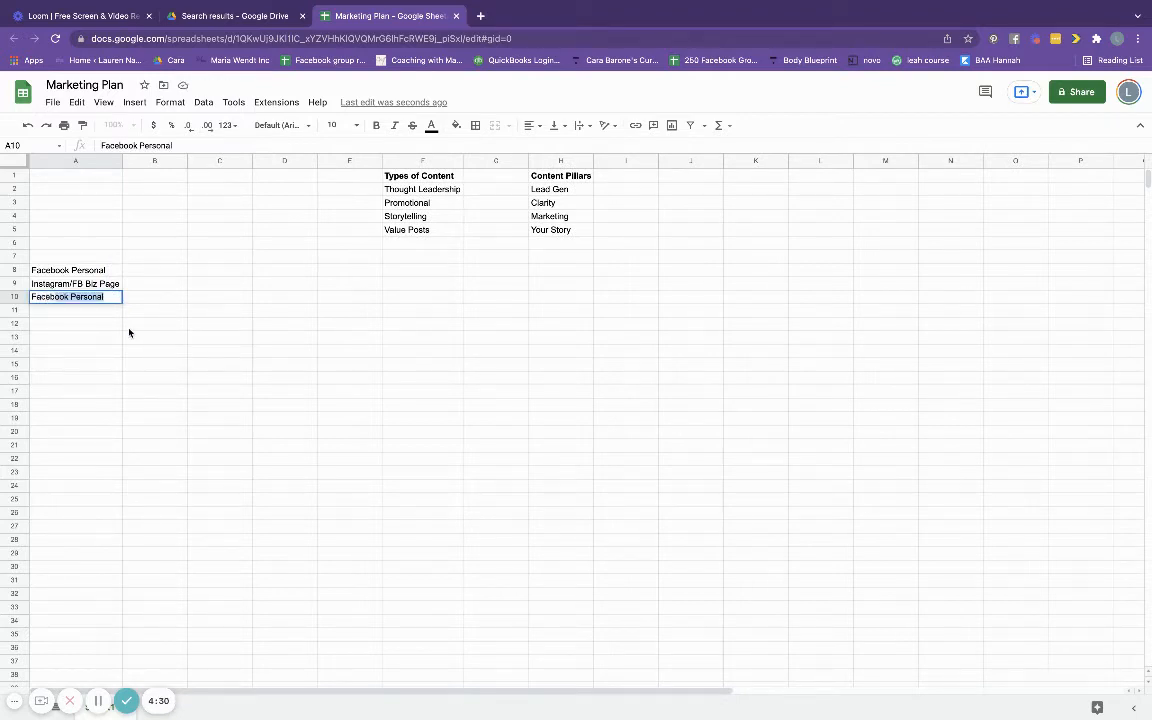
type("book Group")
key("Return")
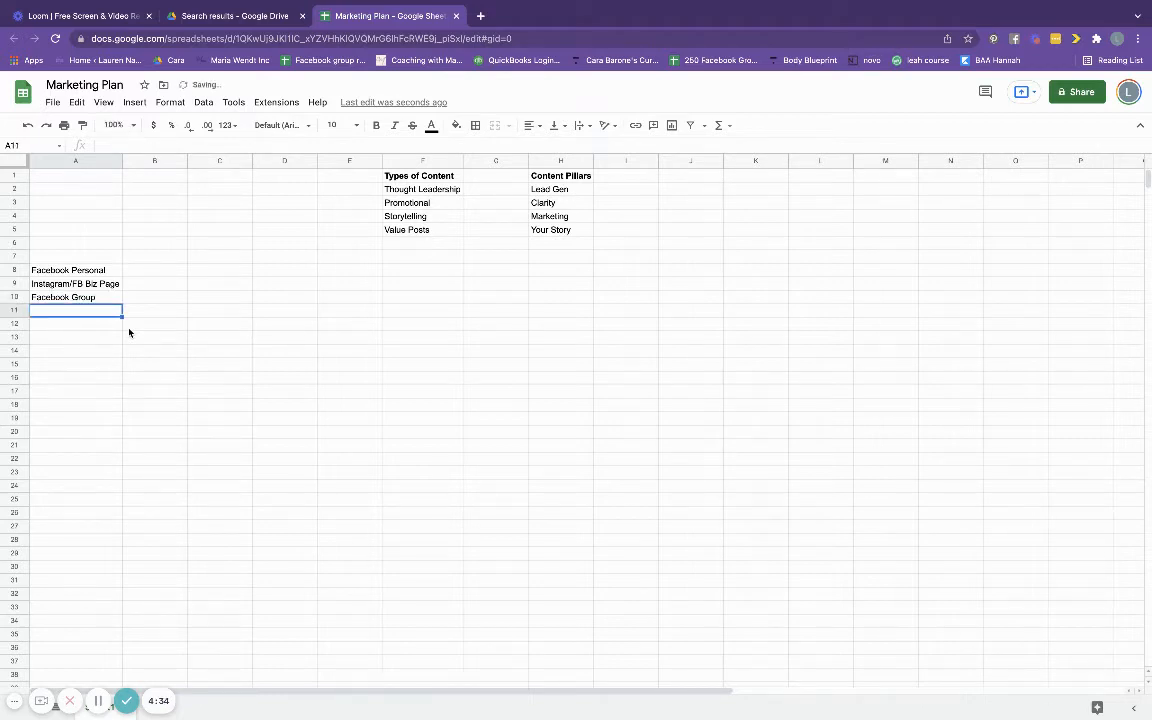
- Add the bold heading "Platforms" in cell A7, above the list of social media channels
left_click(47, 251)
type("Platforms")
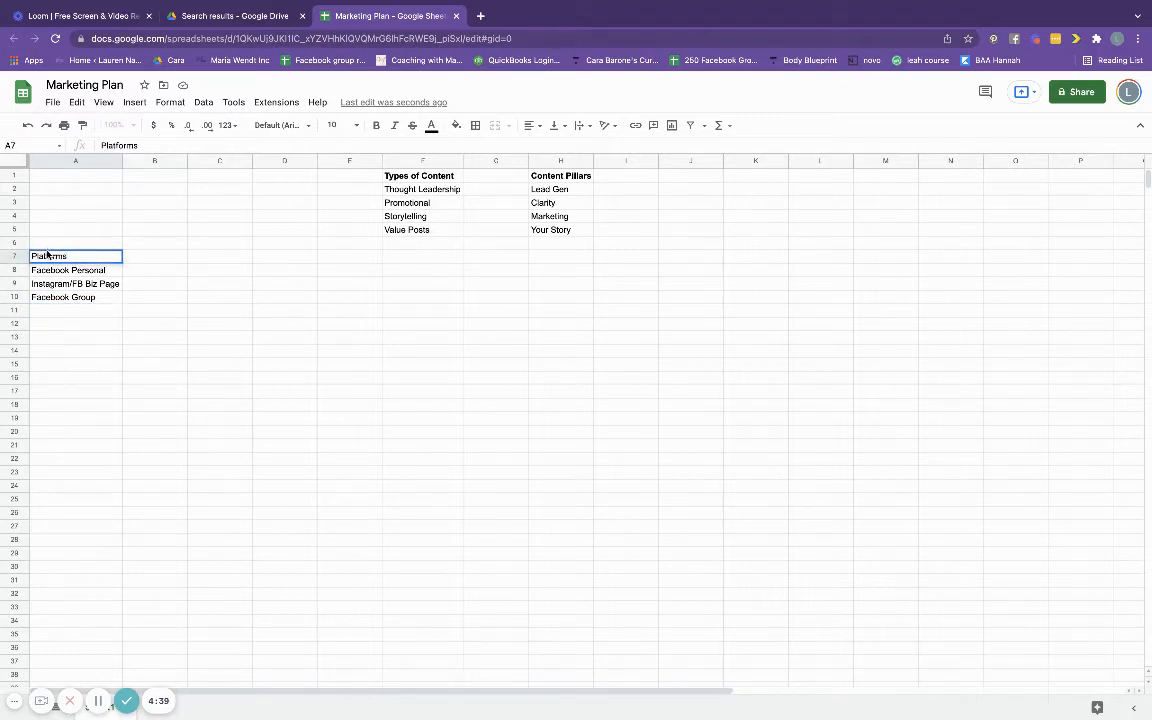
key("Return")
left_click(47, 252)
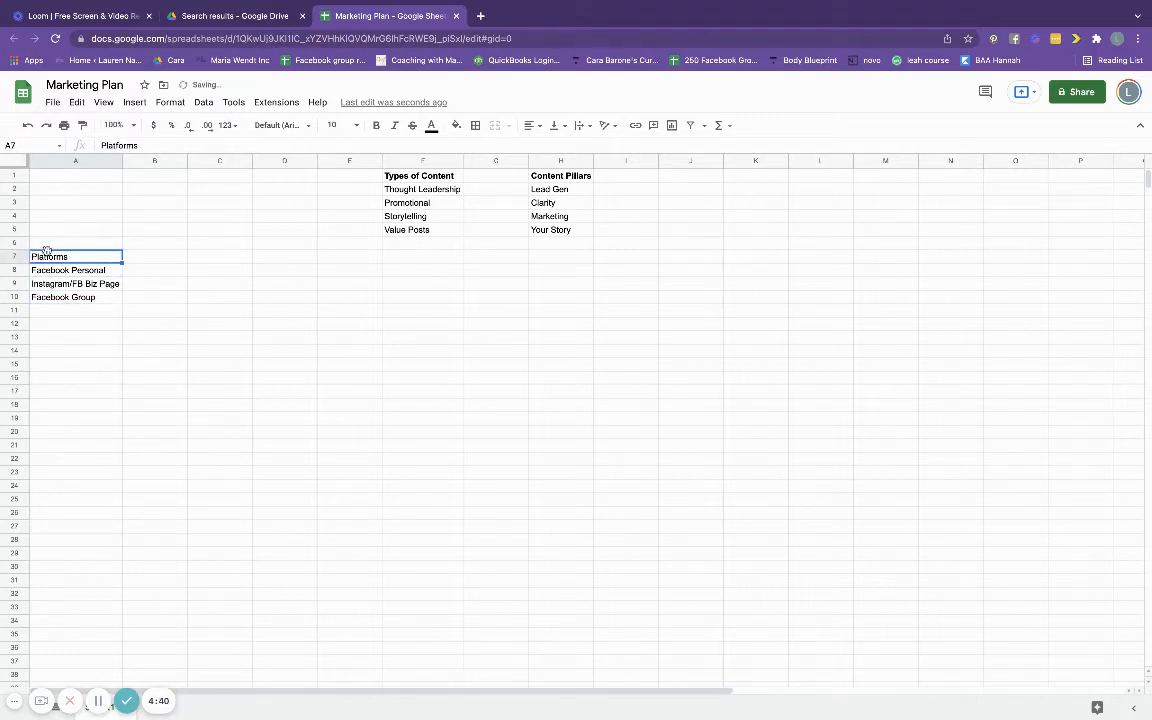
key("ctrl+b")
- Extend the platforms list in cells A11 to A14 with "Facebook Group #1", "Facebook Group #2", "Facebook Group #3" and "Instagram Story"
left_click(73, 312)
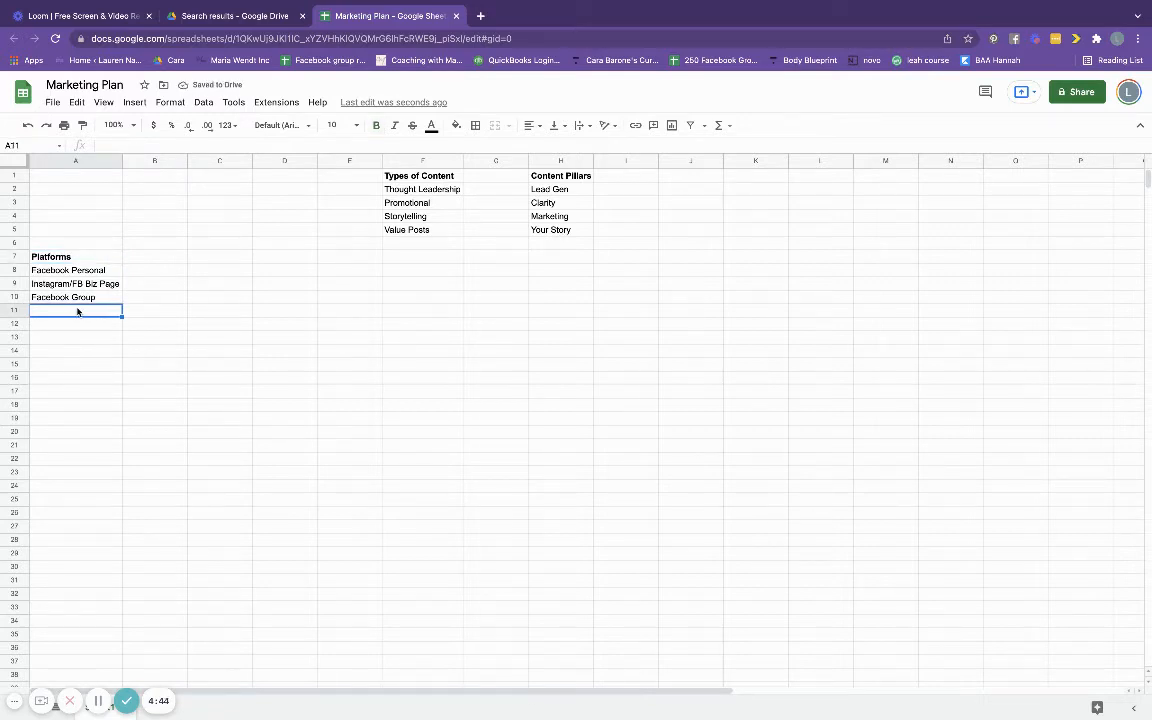
type("Facebook Gr")
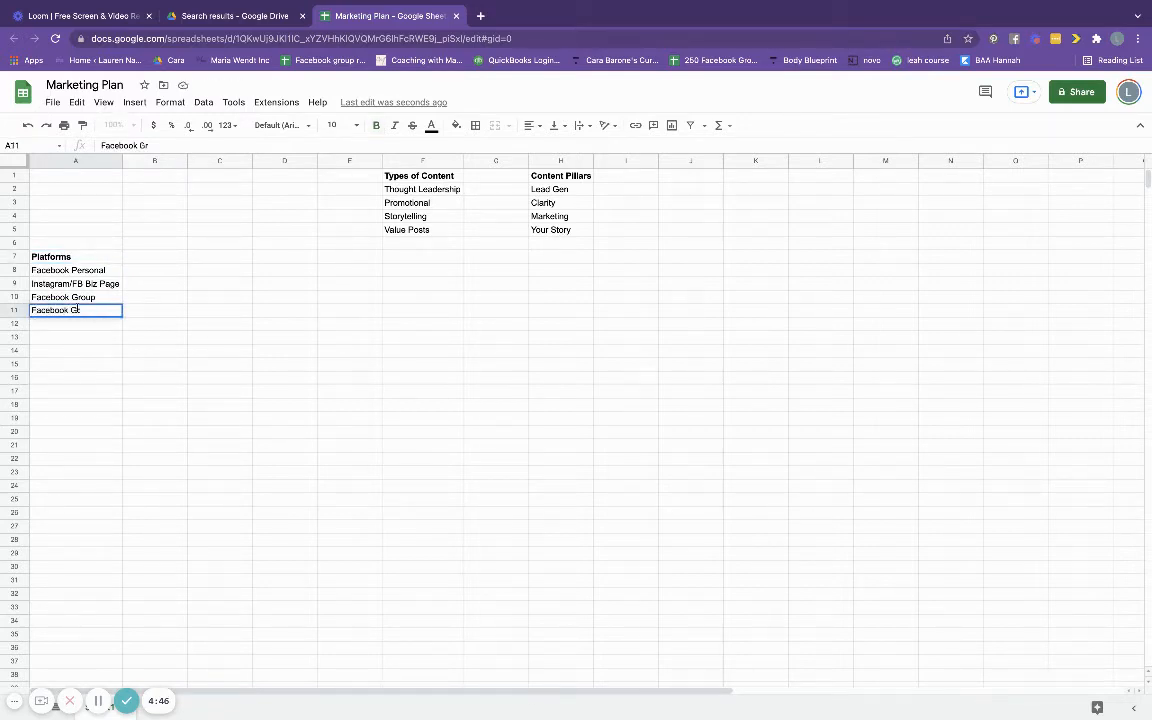
type("oup #1")
key("Return")
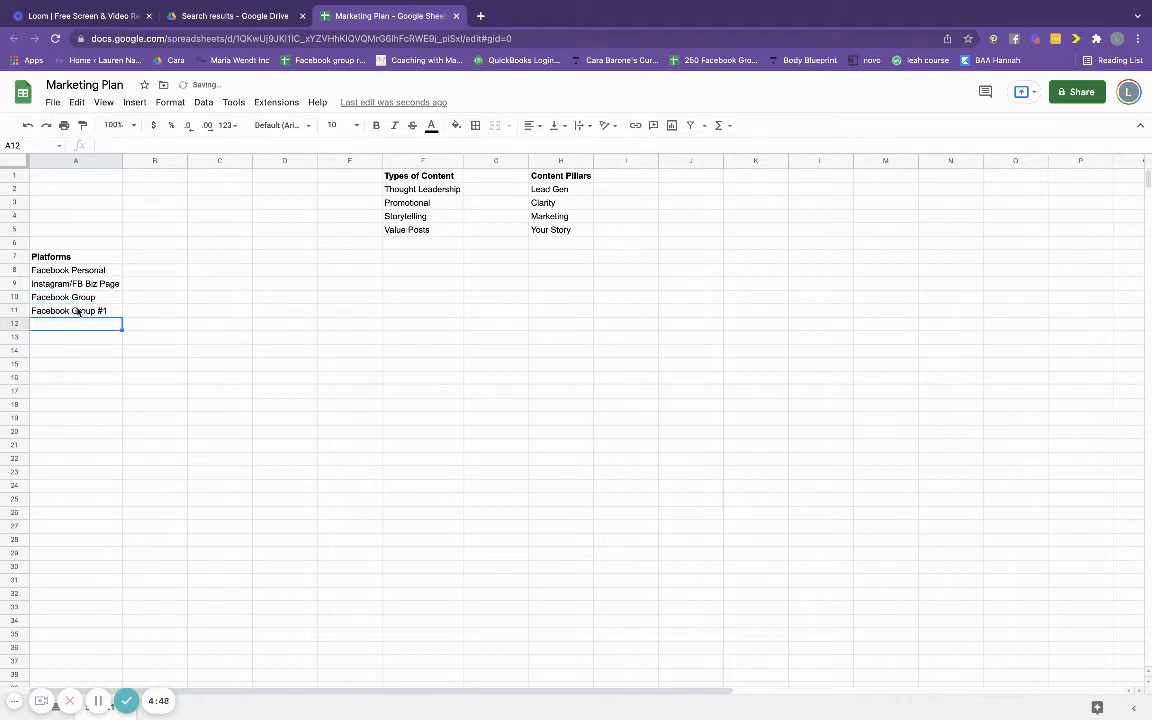
type("Facebook G")
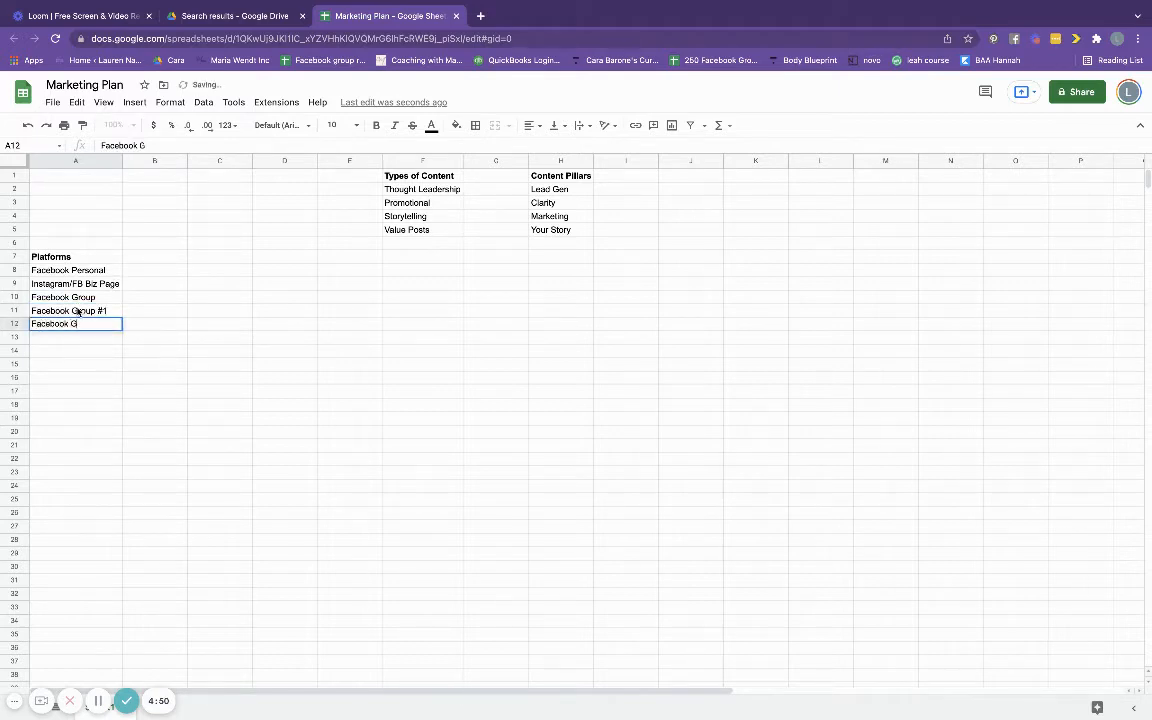
type("roup #2")
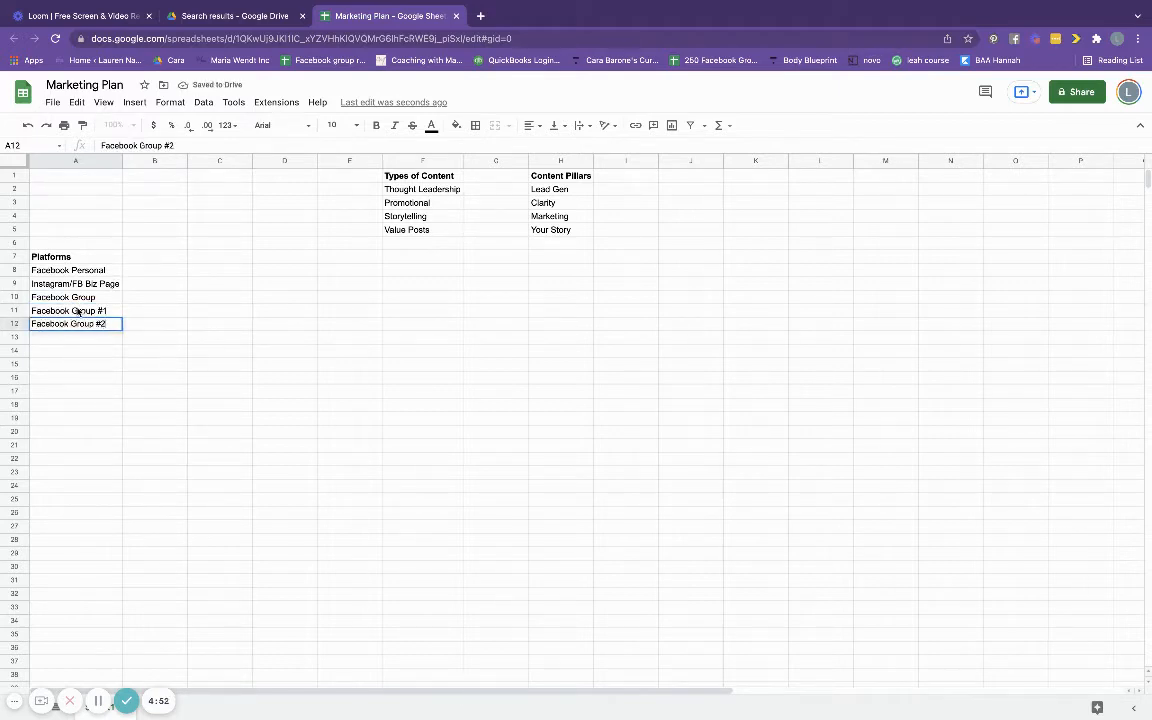
key("Return")
type("Facebook G")
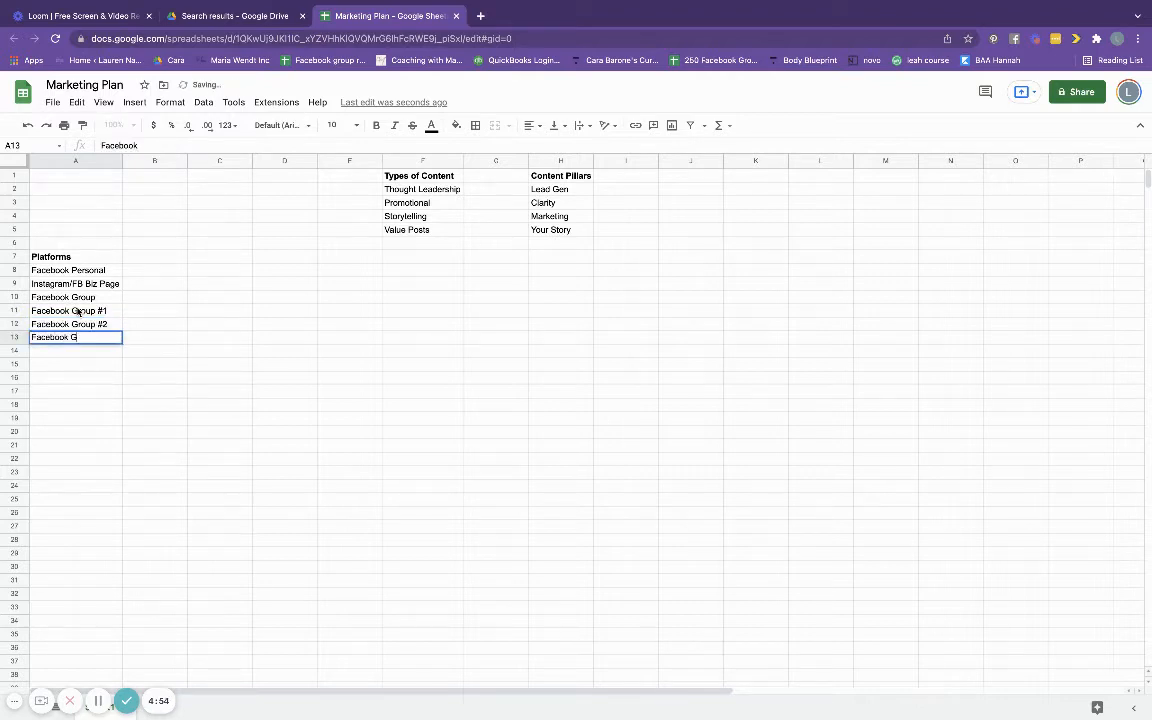
type("roup #3")
key("Return")
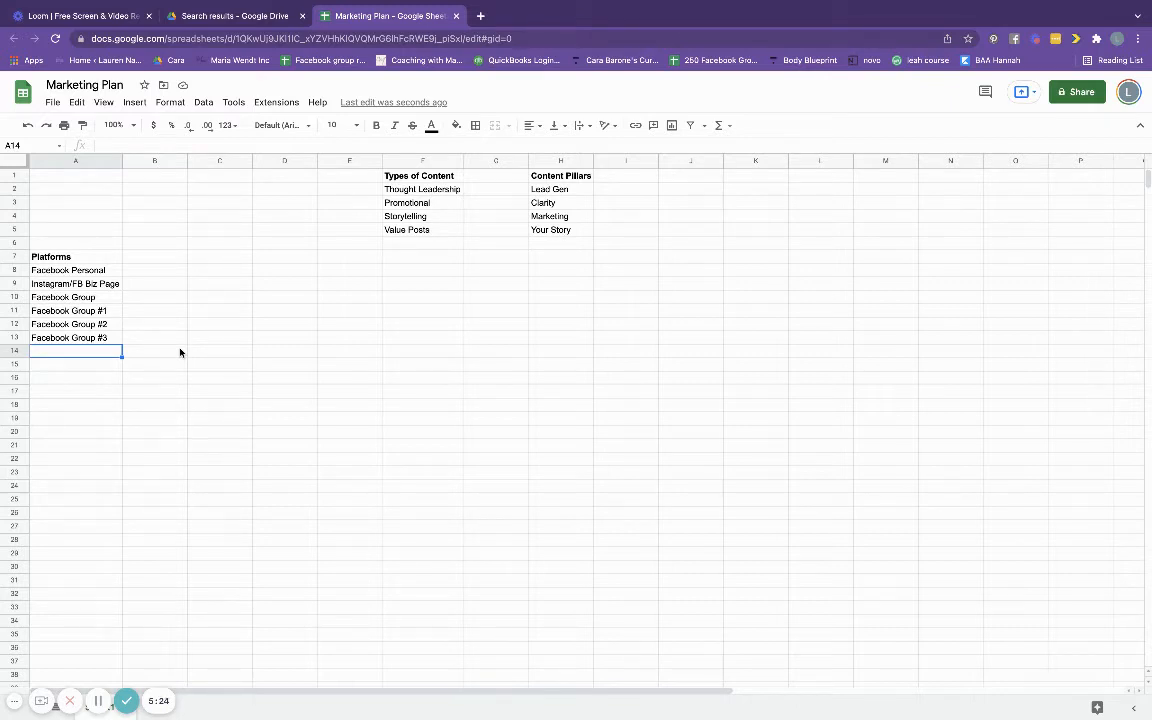
type("Instagram Story")
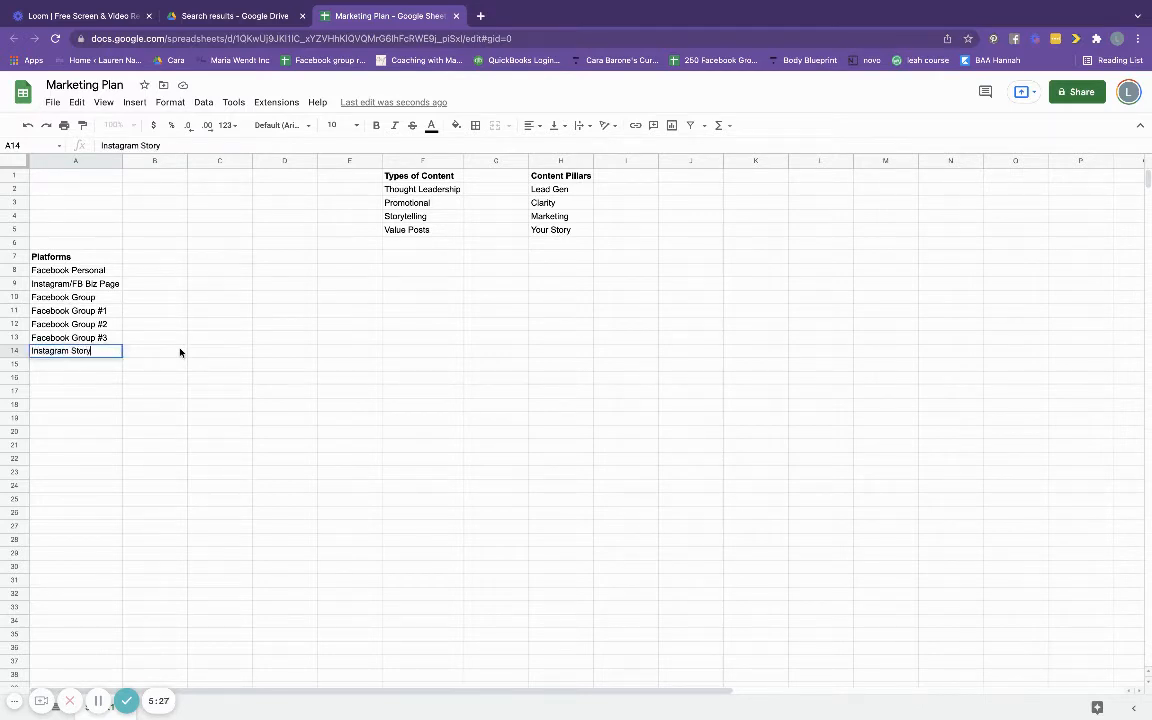
key("Return")
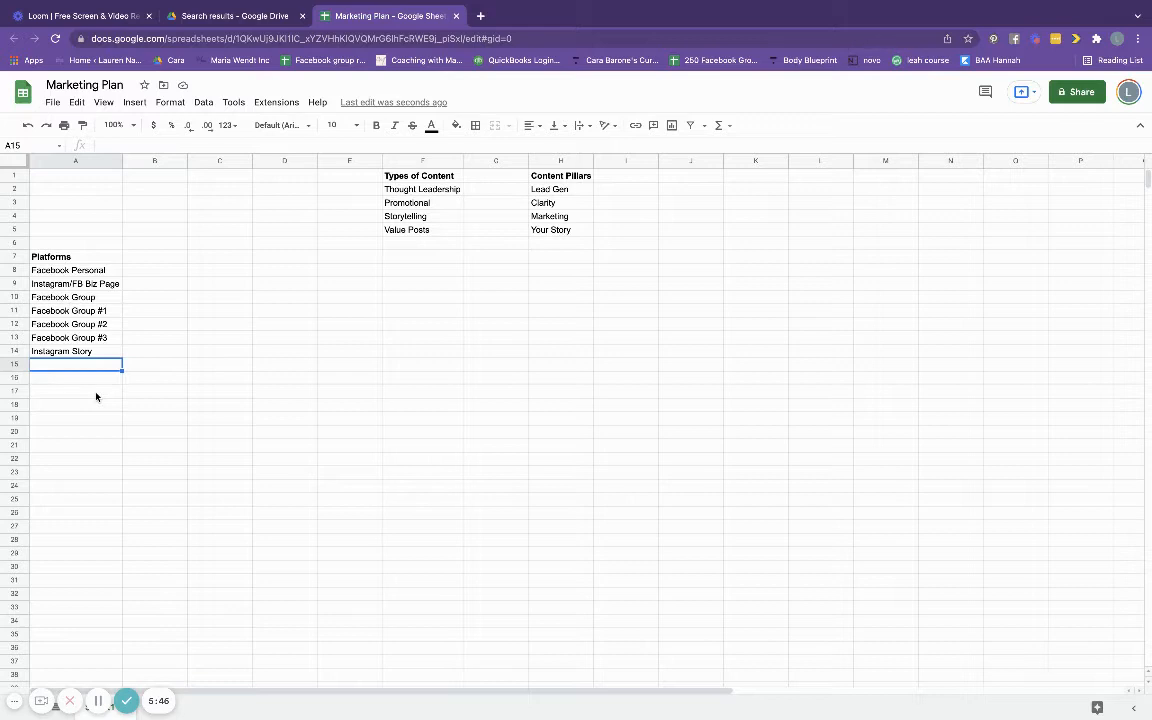
type("Instagram")
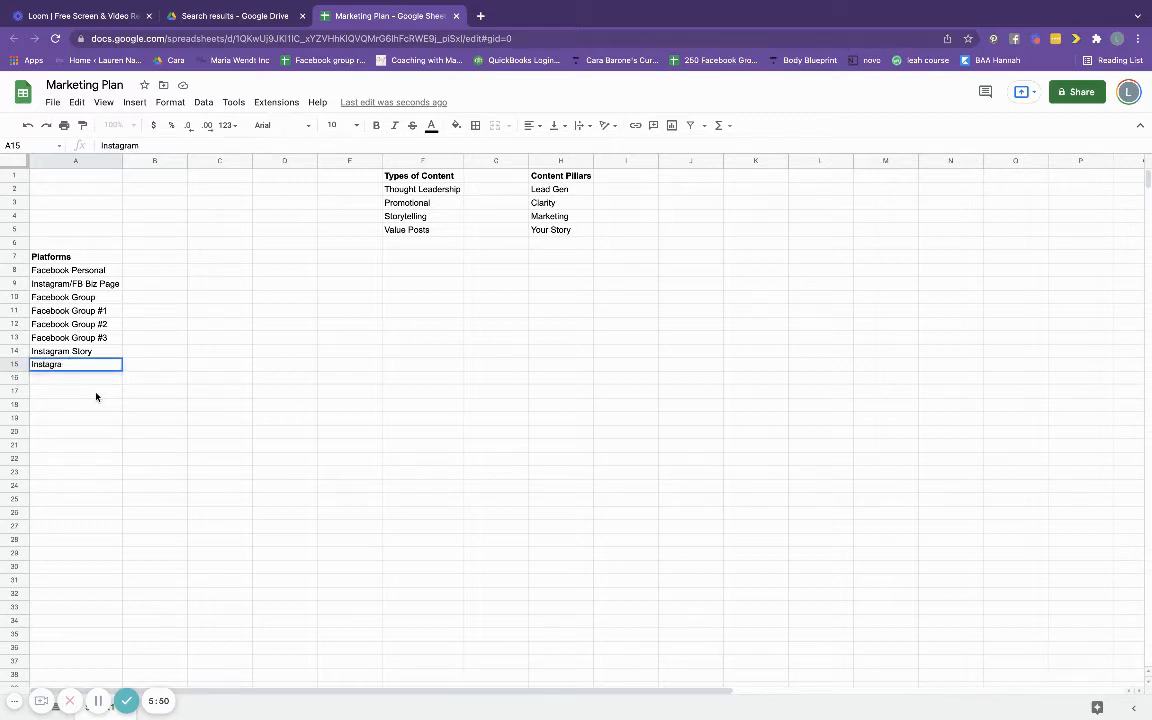
key("BackSpace")
key("BackSpace")
key("BackSpace")
key("BackSpace")
key("BackSpace")
key("BackSpace")
key("BackSpace")
- Try hiding the blank row 6 above the Platforms heading and undo the change
left_click(14, 243)
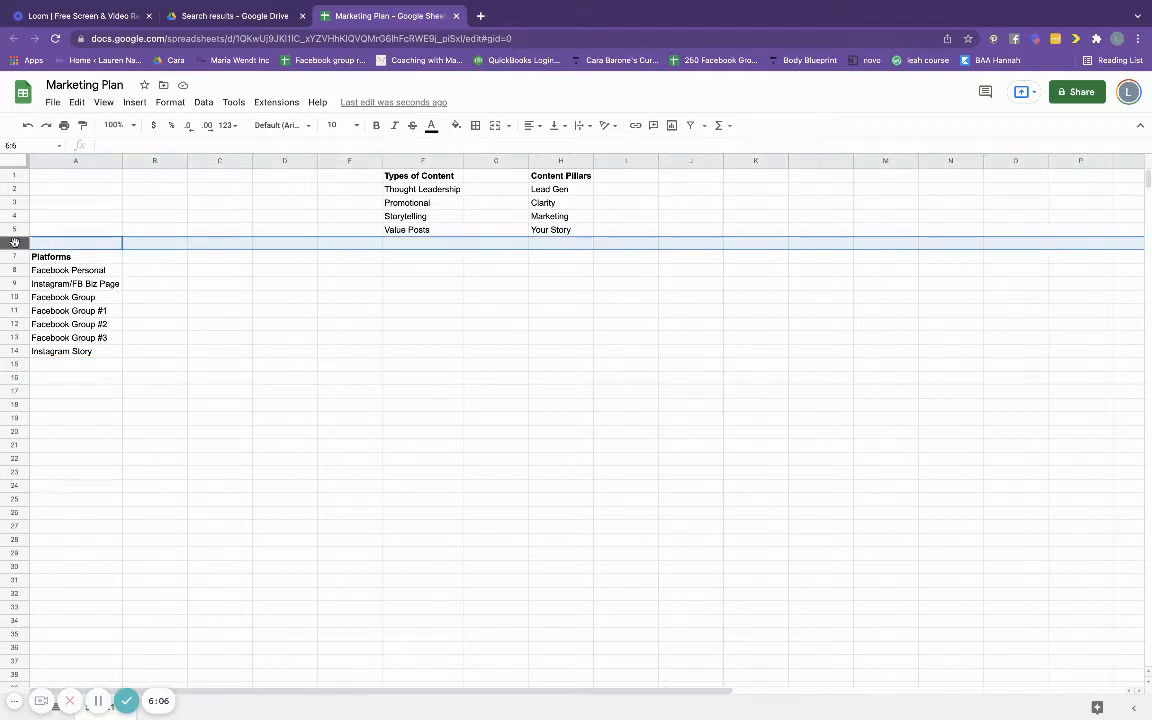
right_click(14, 243)
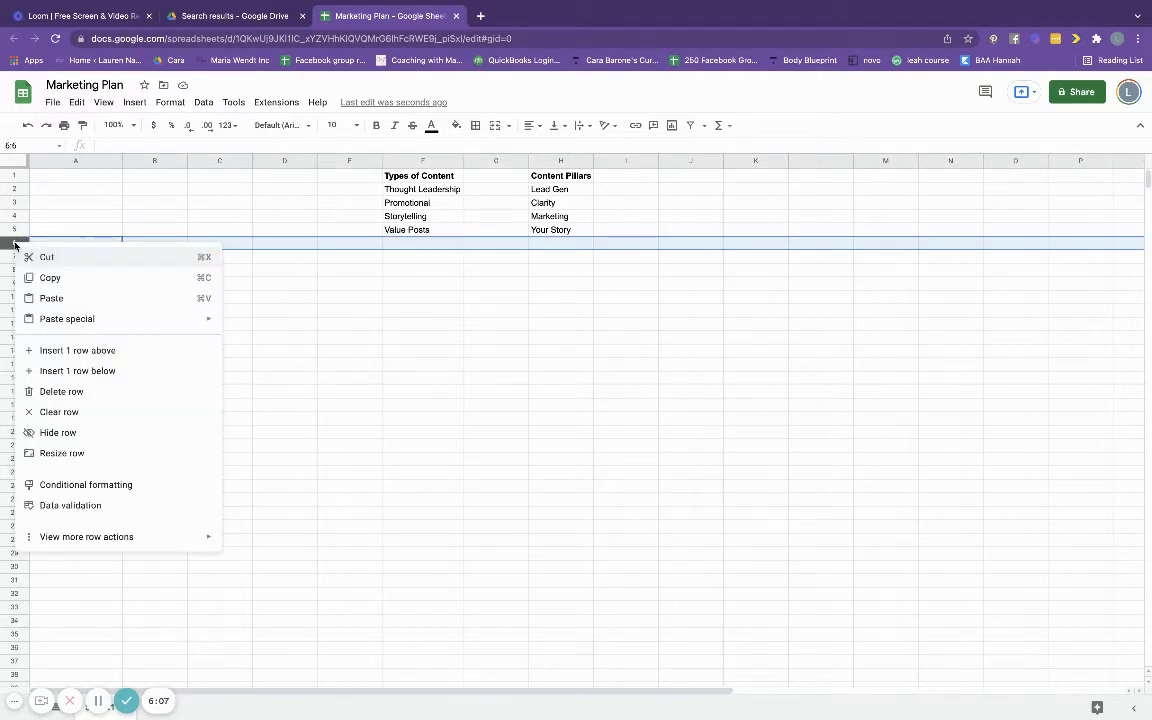
left_click(77, 433)
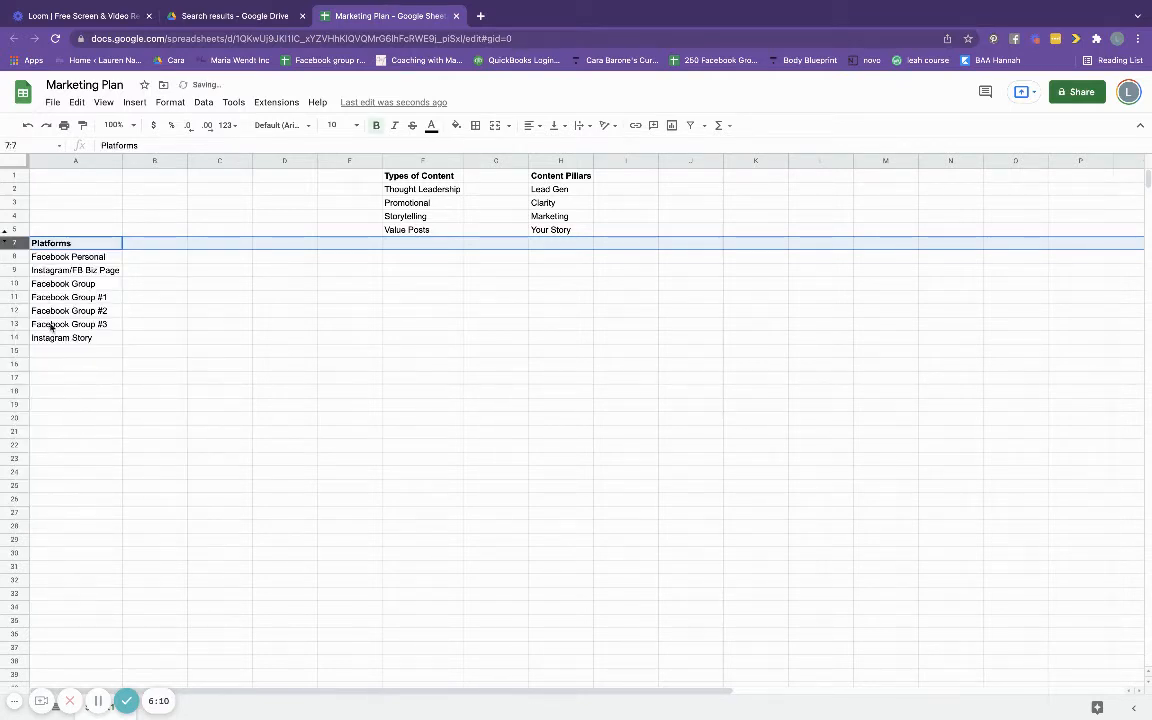
left_click(28, 126)
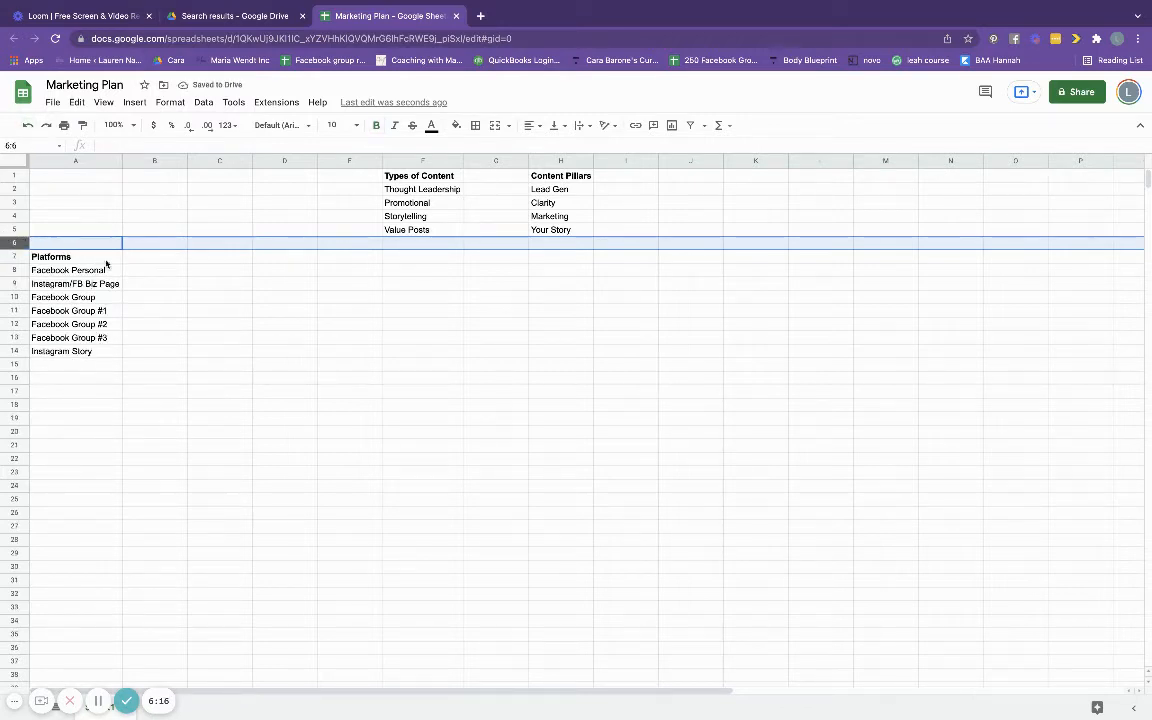
left_click(154, 297)
- Insert one row above row 6 and enter the weekdays "Monday" to "Friday" across cells B7 to F7
right_click(15, 244)
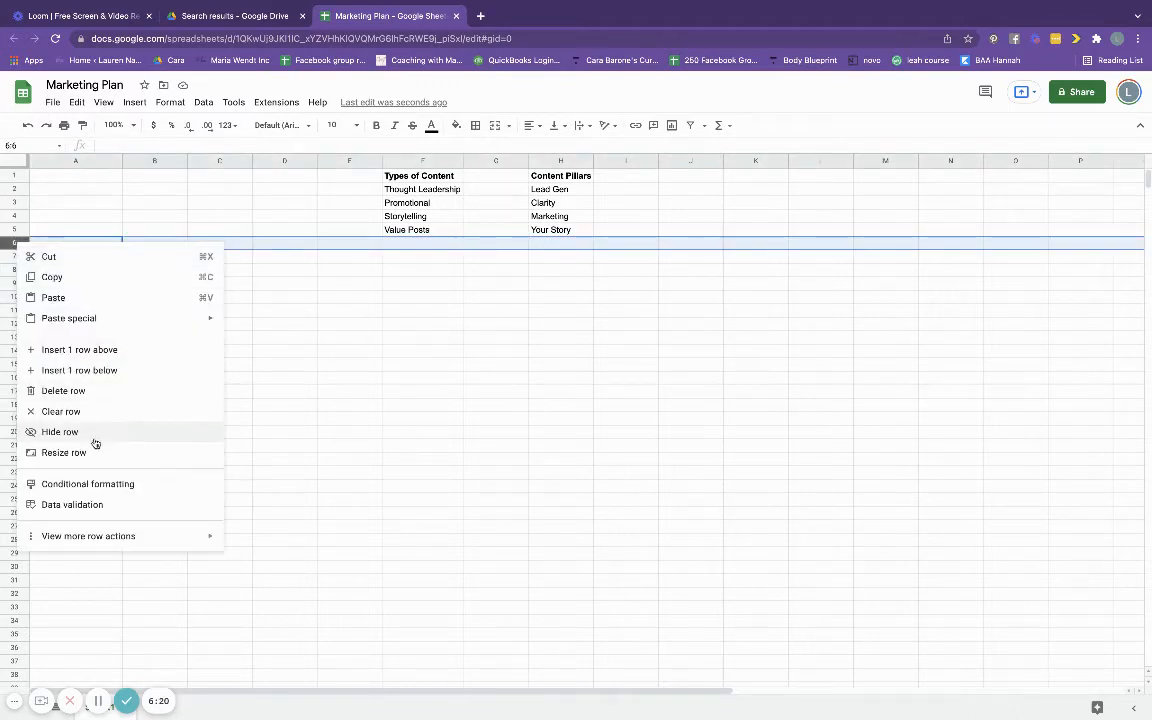
left_click(90, 351)
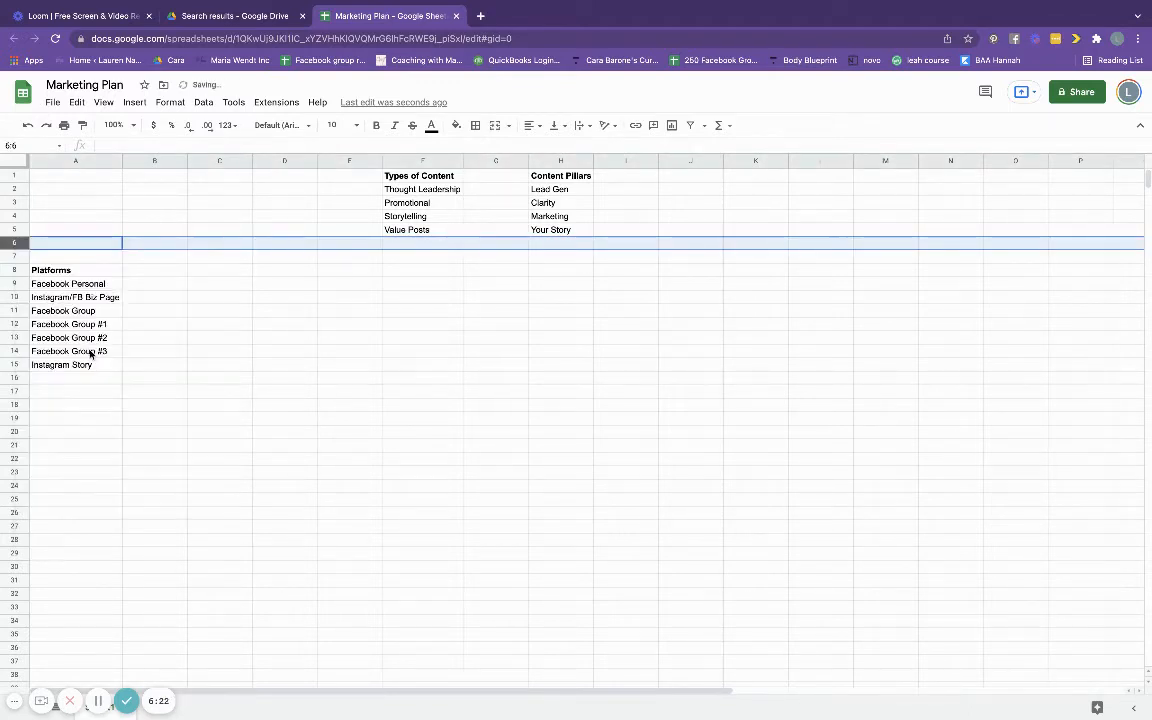
left_click(158, 260)
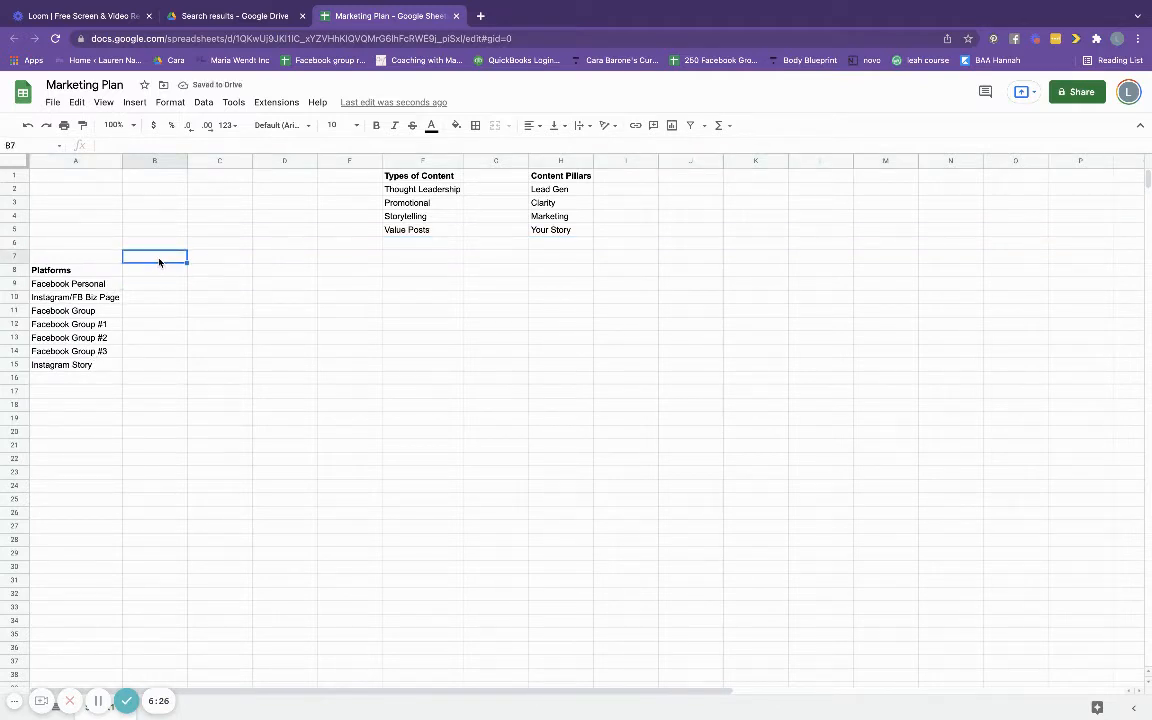
type("Monday")
key("Tab")
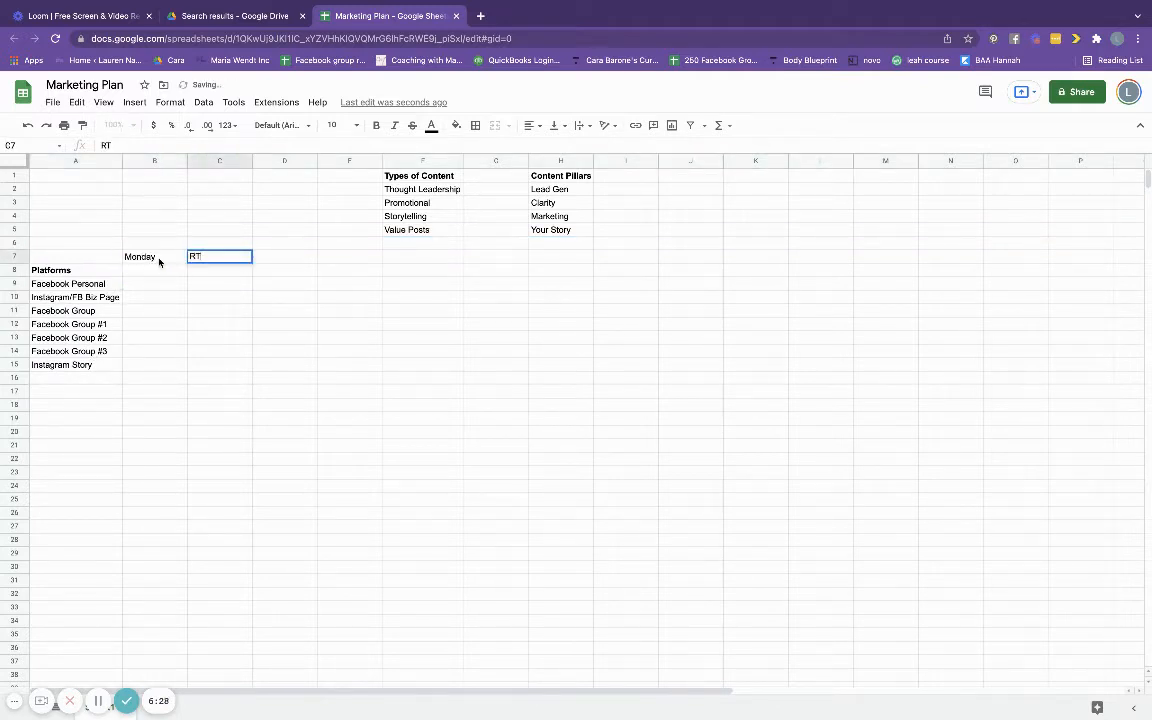
type("Tuesday")
key("Tab")
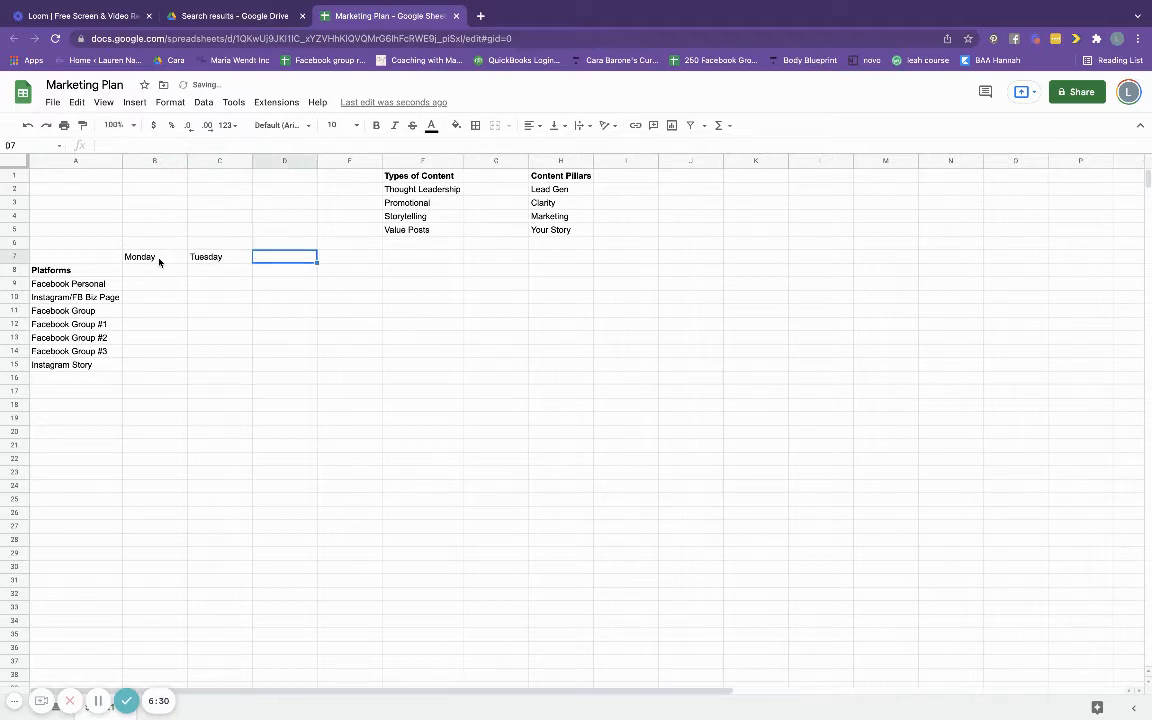
type("W")
key("BackSpace")
type("Wednesday")
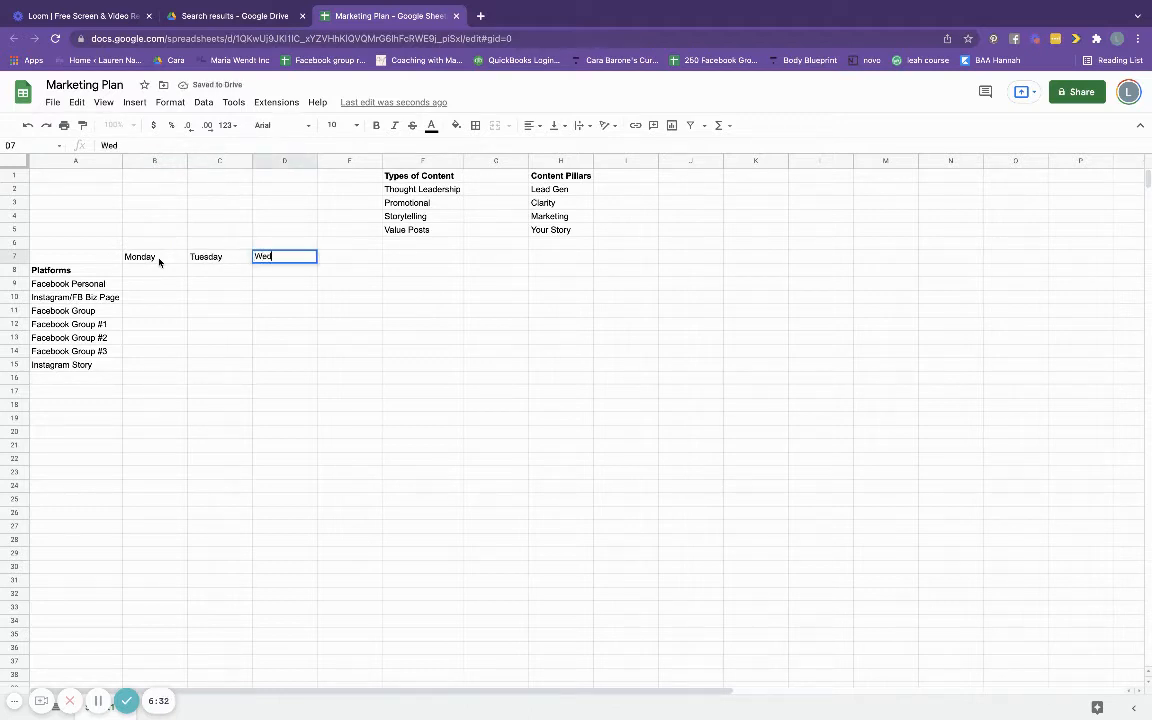
key("Tab")
type("Thursday")
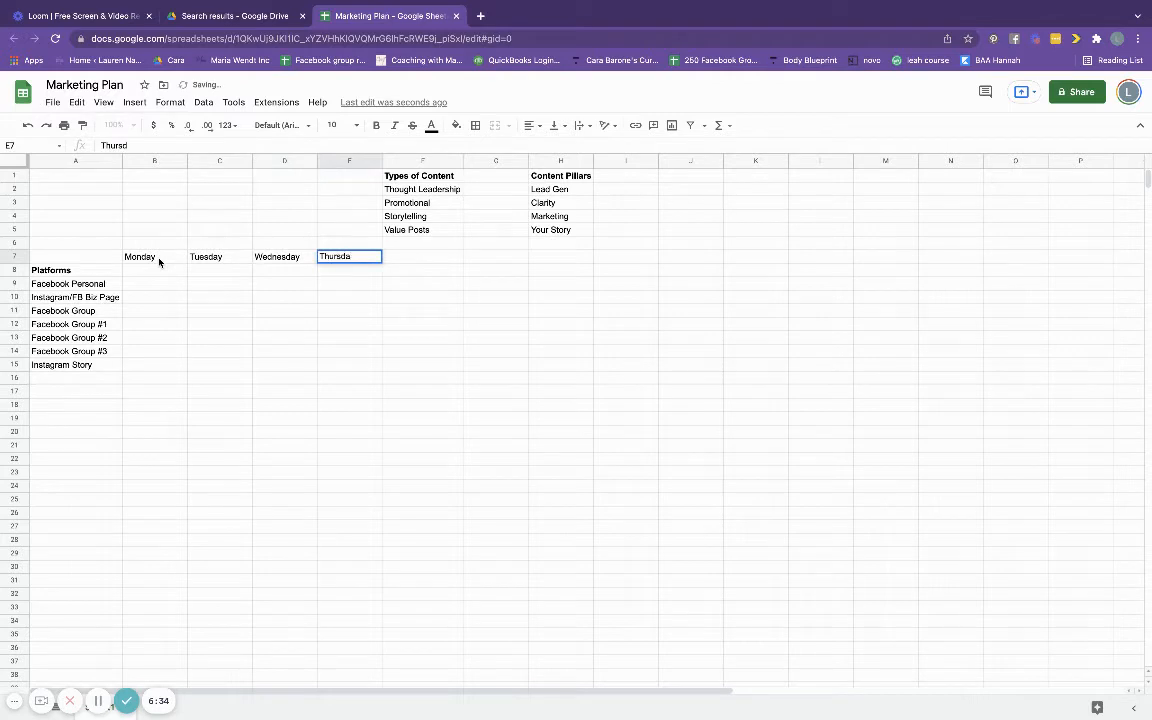
key("Tab")
type("Friday")
key("Return")
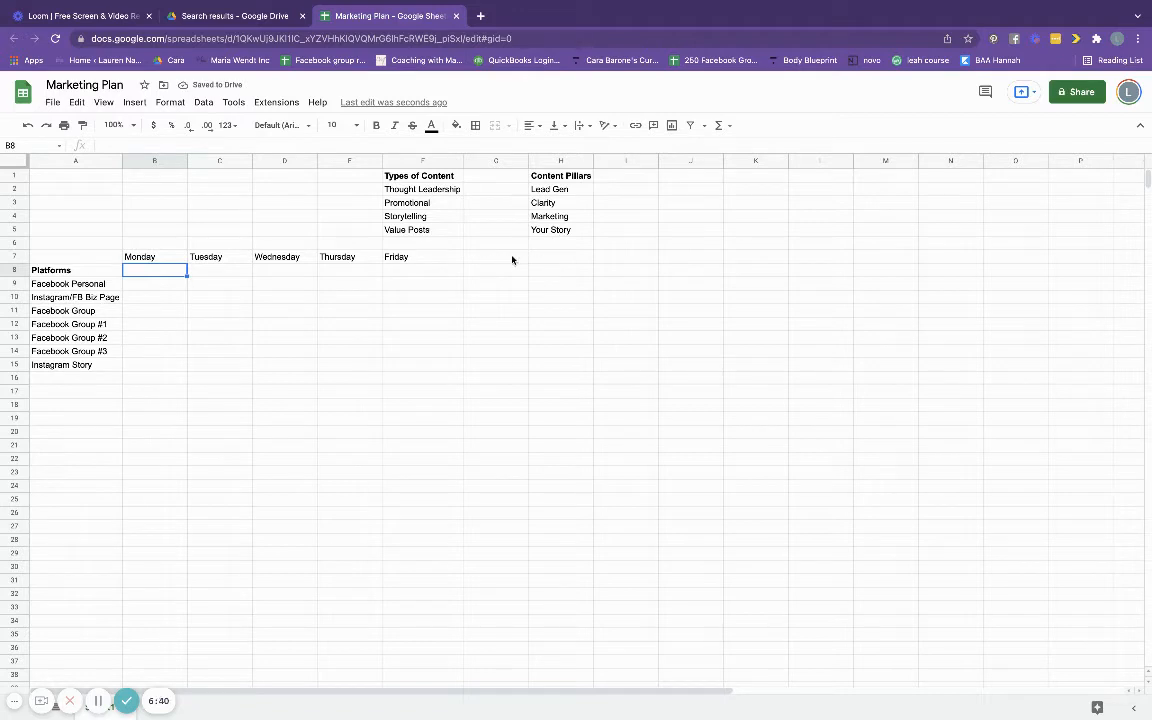
- Make the Monday to Friday headings in cells B7 to F7 bold
left_click(150, 255)
left_click_drag(204, 261, 398, 263)
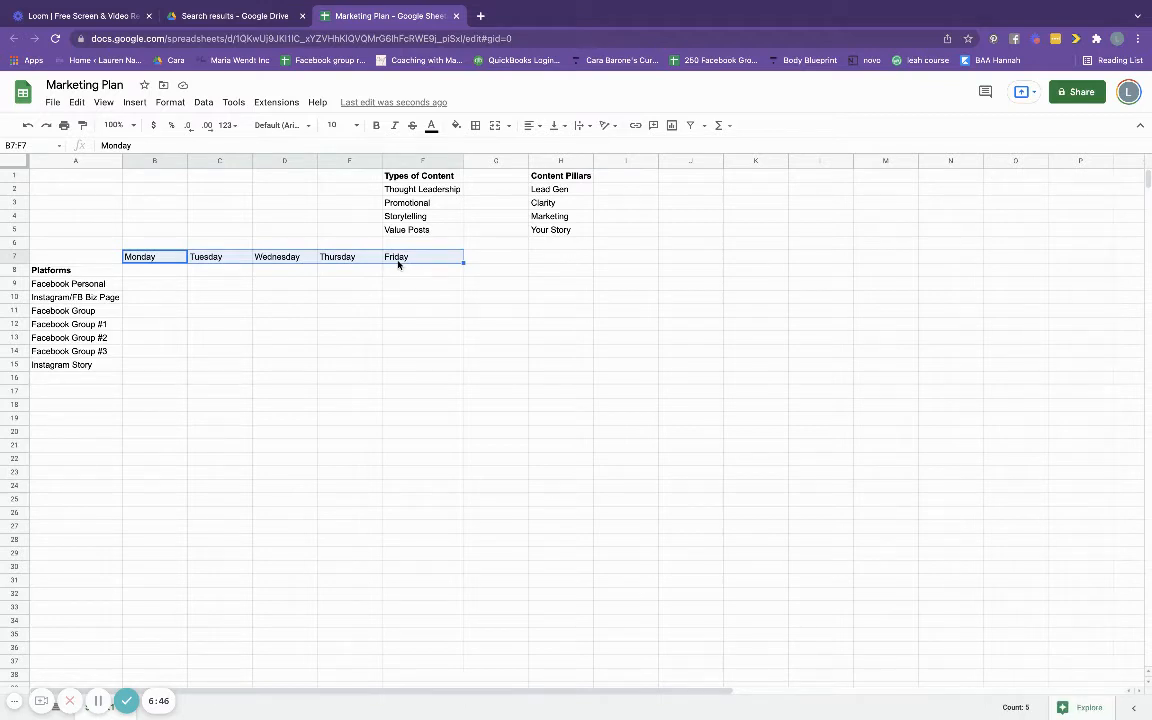
key("ctrl+b")
left_click(345, 379)
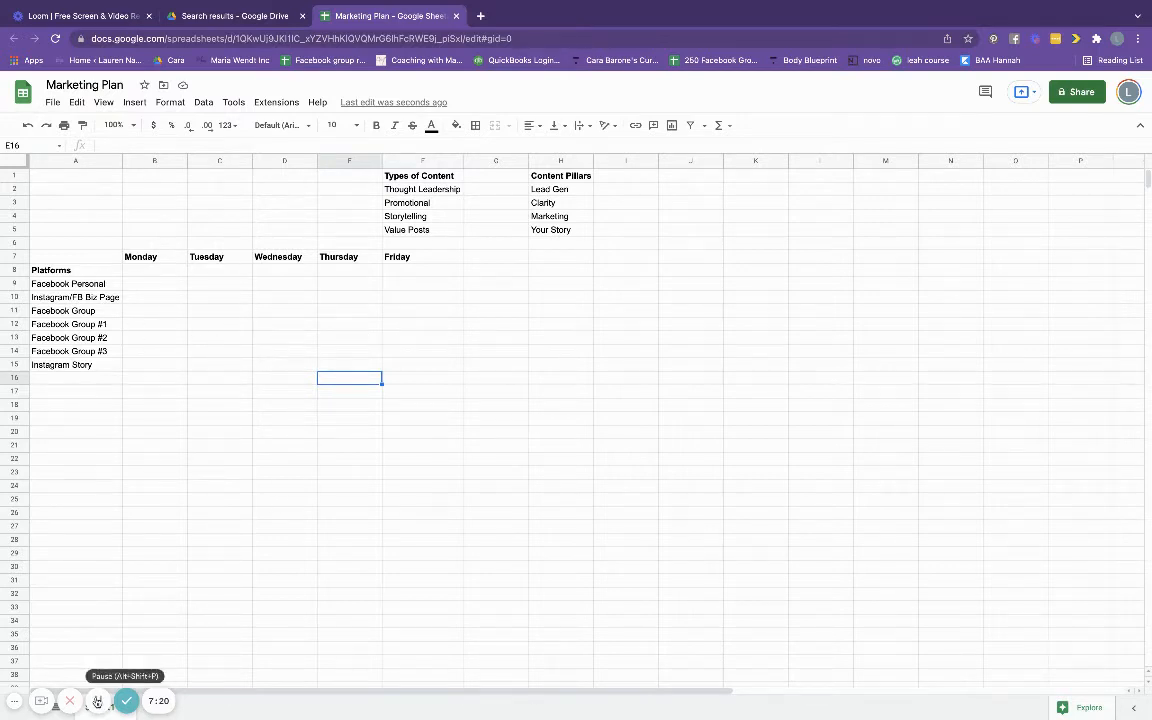
- Switch to the "Content Week of 11.2.21" document in Google Docs to view its posts
left_click(100, 698)
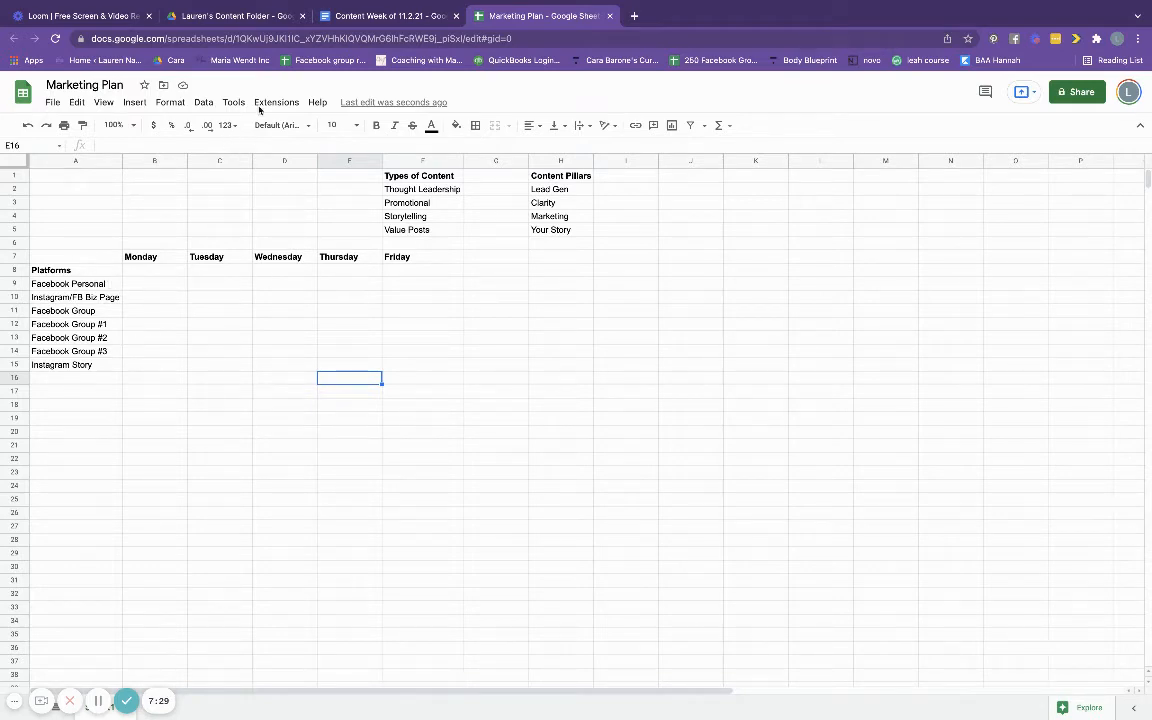
left_click(355, 17)
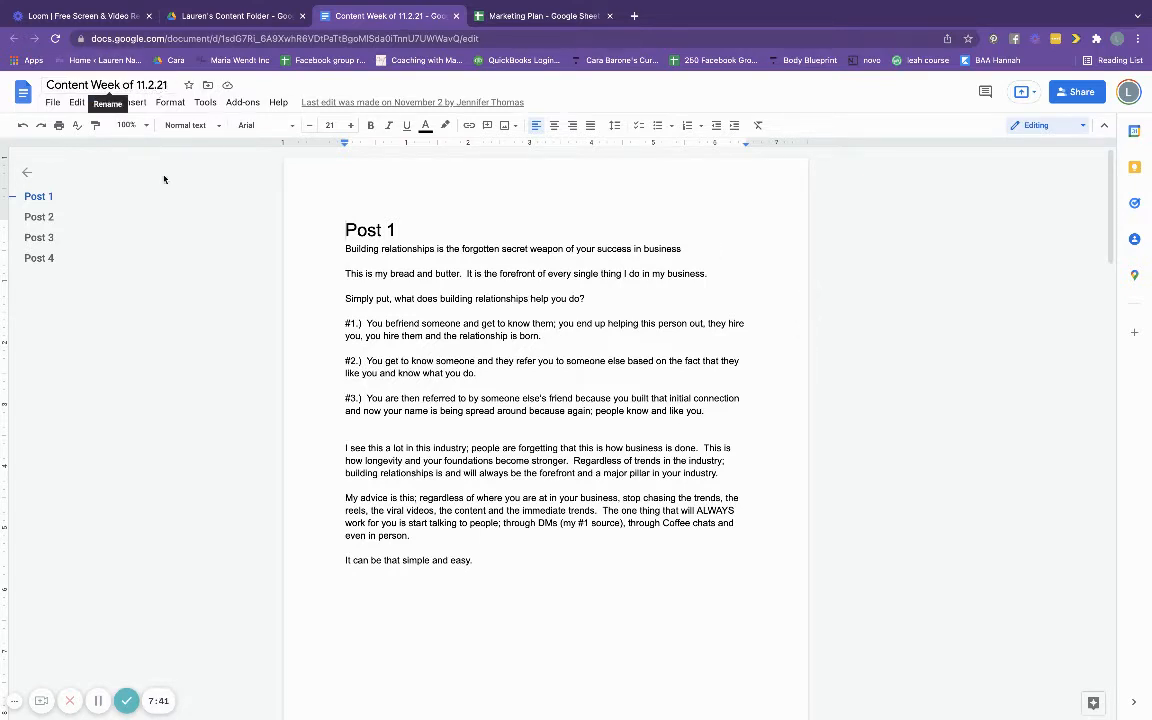
- Look through Posts 2, 3 and 4, return to Post 1, and switch to the Marketing Plan spreadsheet
left_click(40, 226)
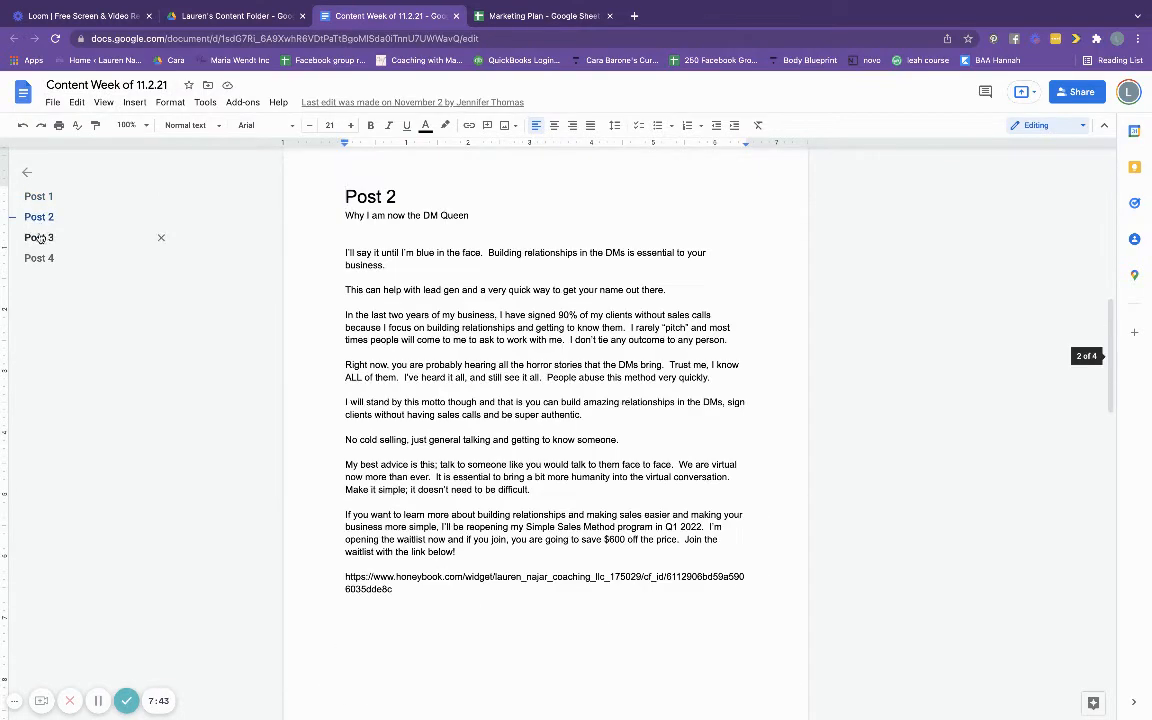
left_click(38, 238)
left_click(38, 258)
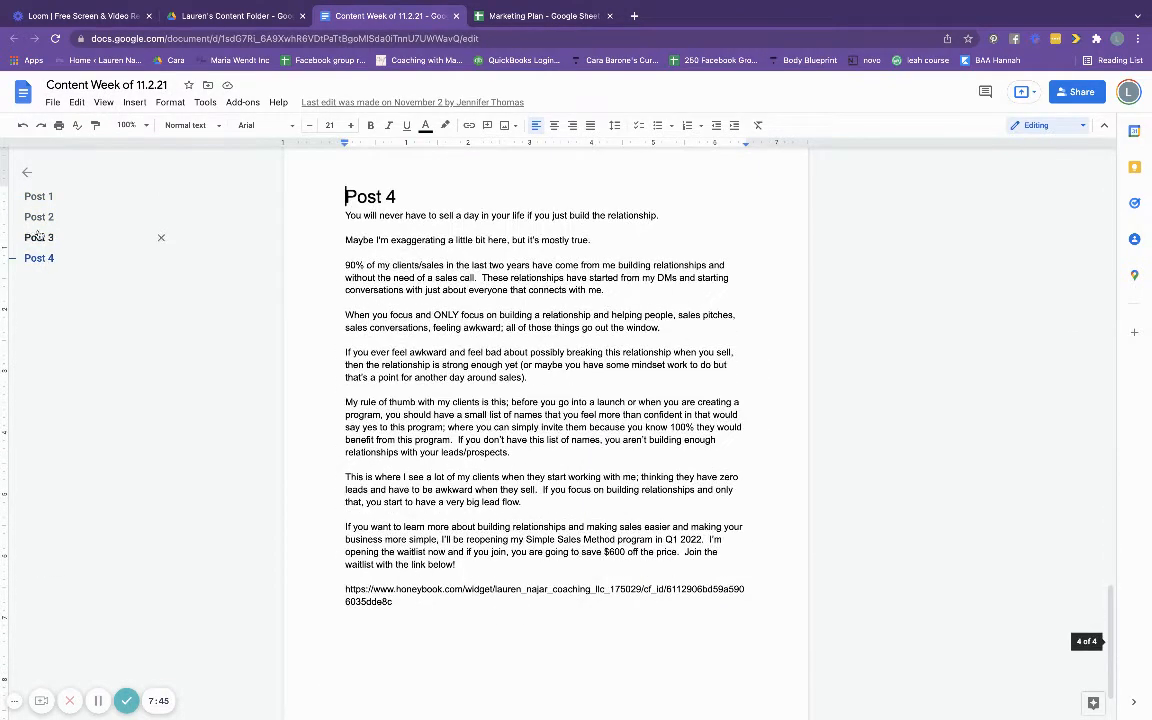
left_click(39, 197)
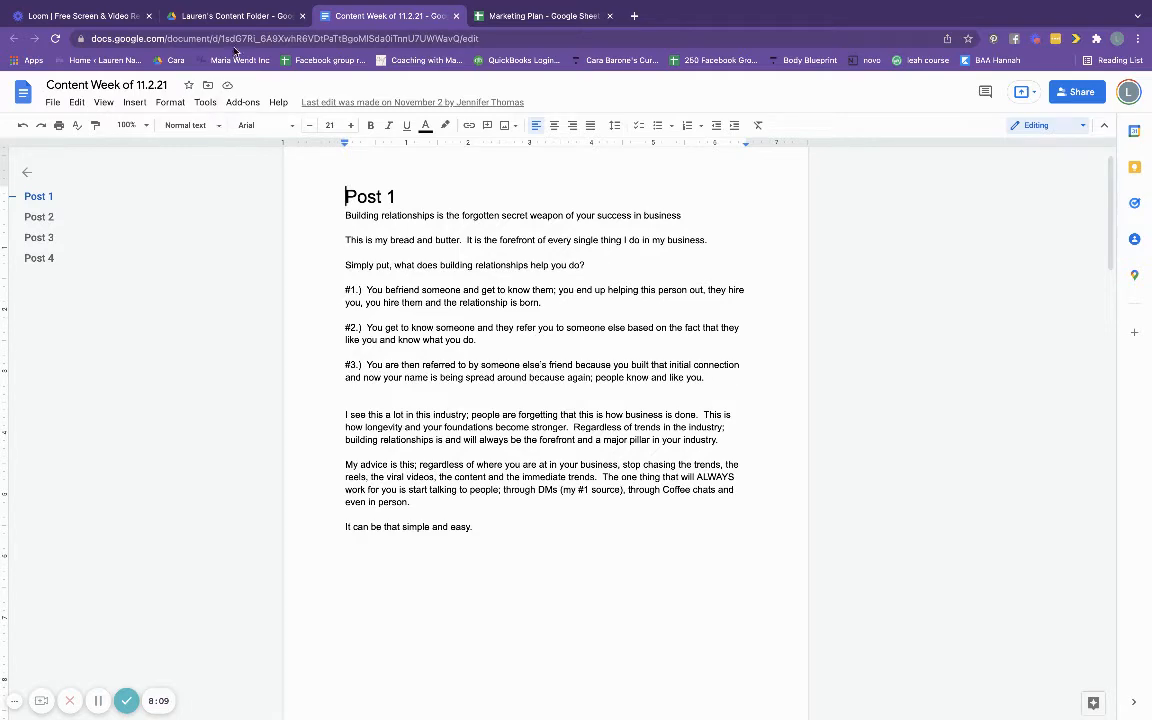
mouse_move(455, 5)
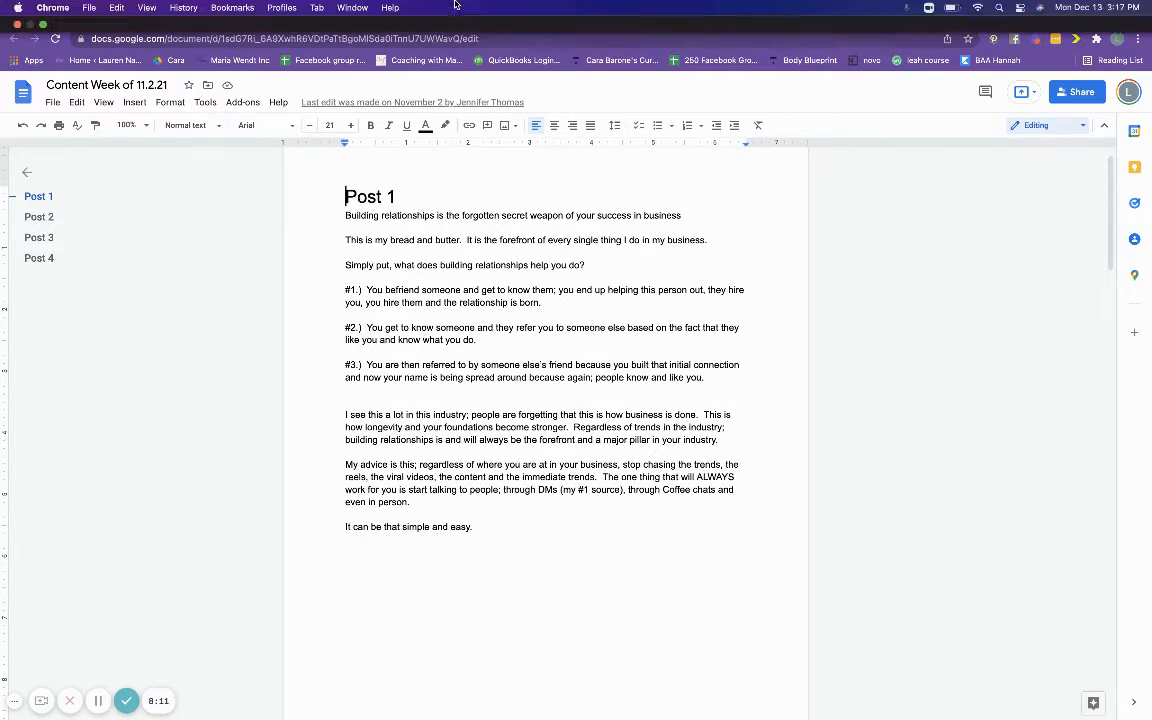
left_click(530, 20)
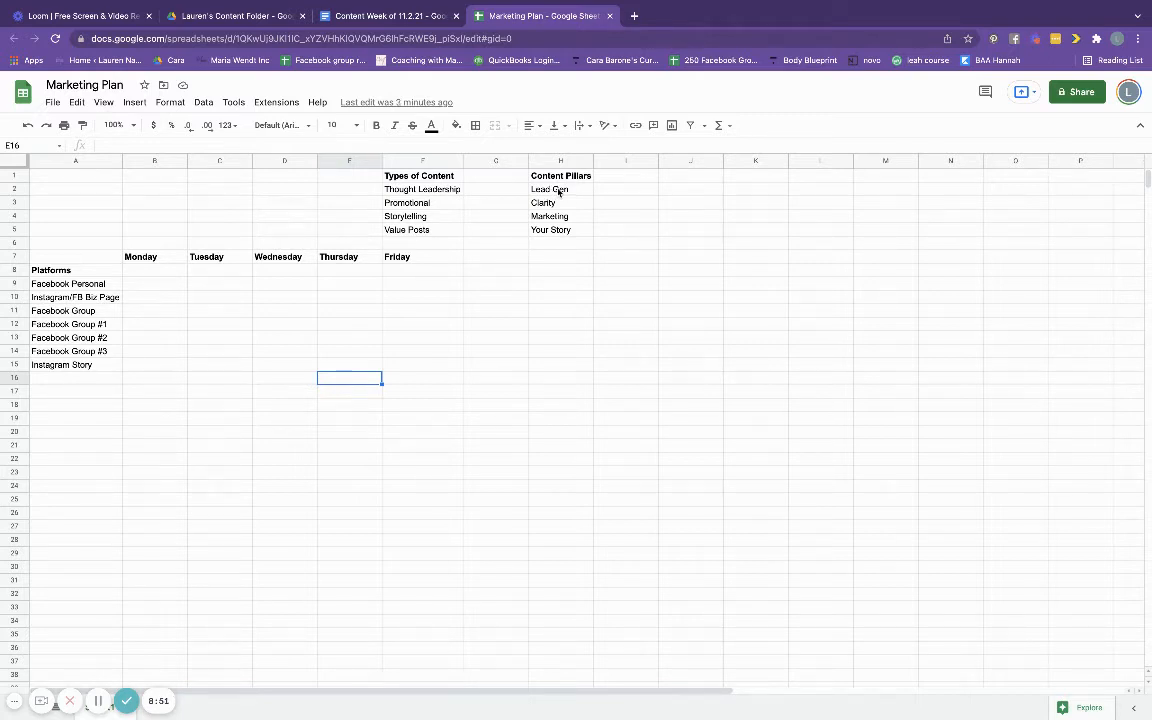
- Switch back to the "Content Week of 11.2.21" document and review its posts, ending at the beginning of Post 1
left_click(417, 24)
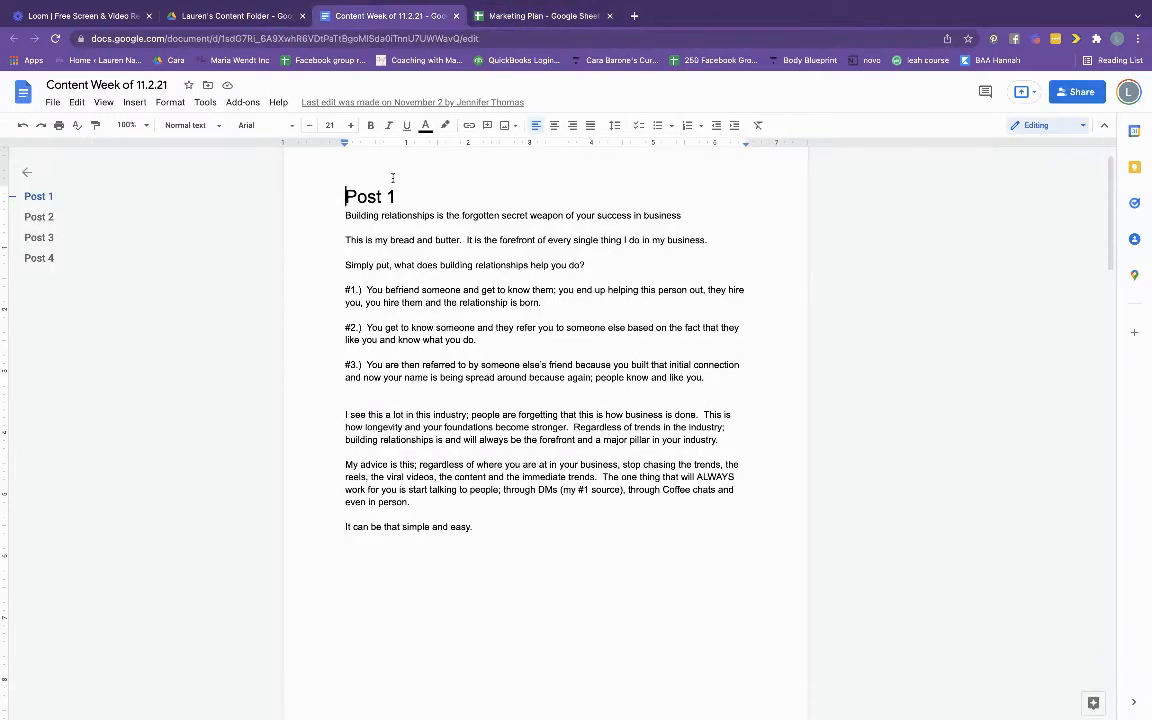
scroll(480, 245, "down", 5)
scroll(482, 248, "down", 10)
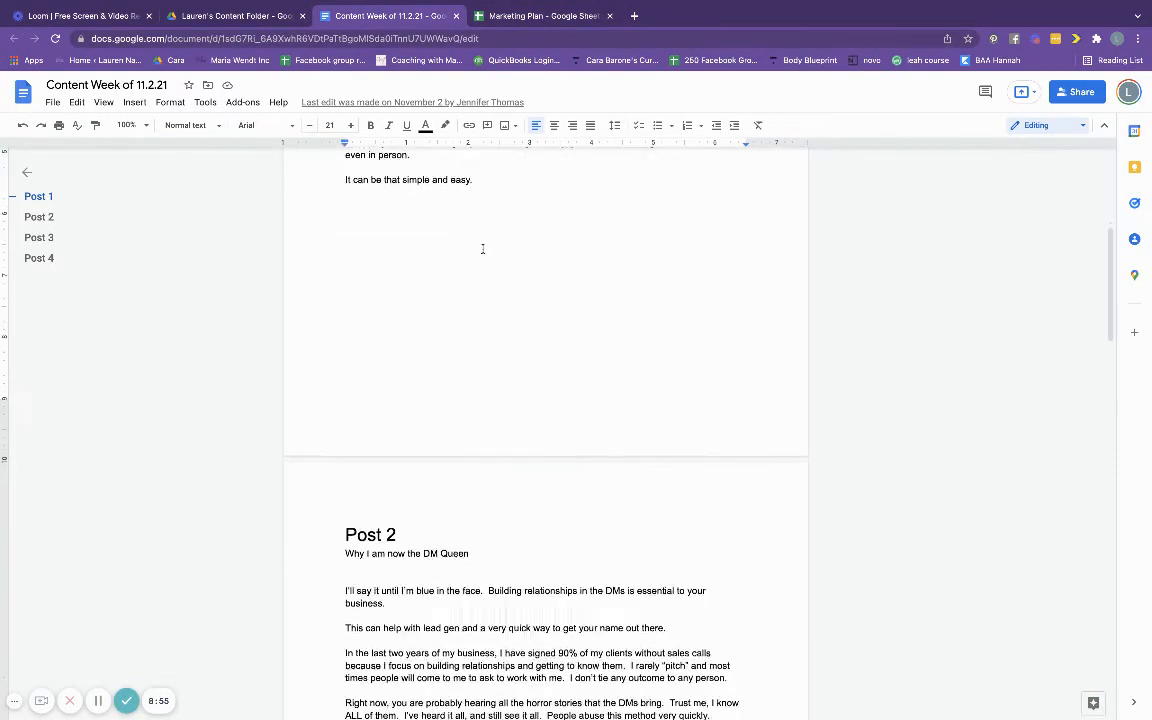
scroll(482, 248, "down", 10)
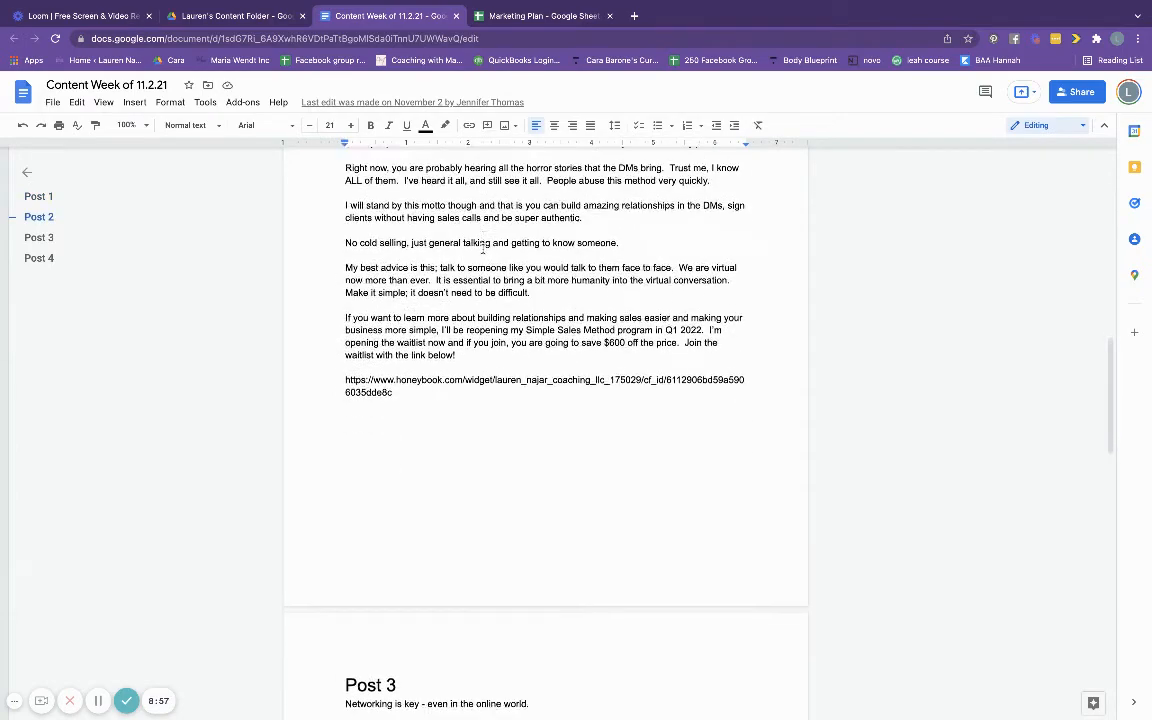
scroll(482, 248, "down", 10)
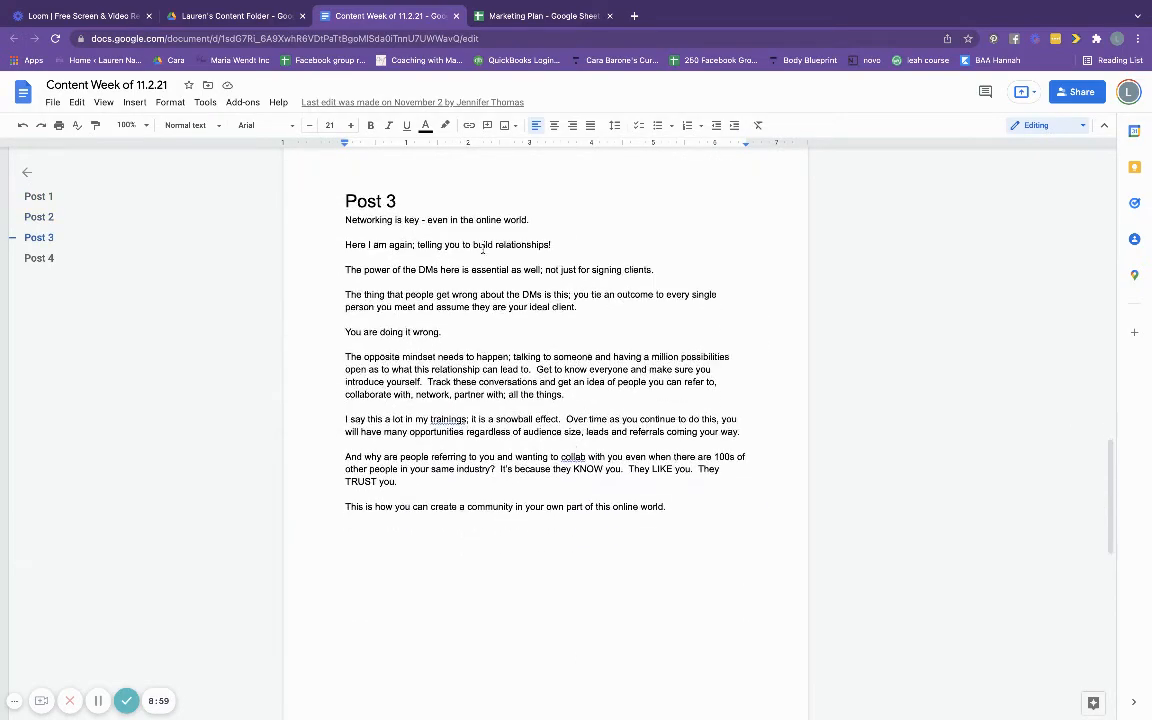
scroll(482, 248, "up", 10)
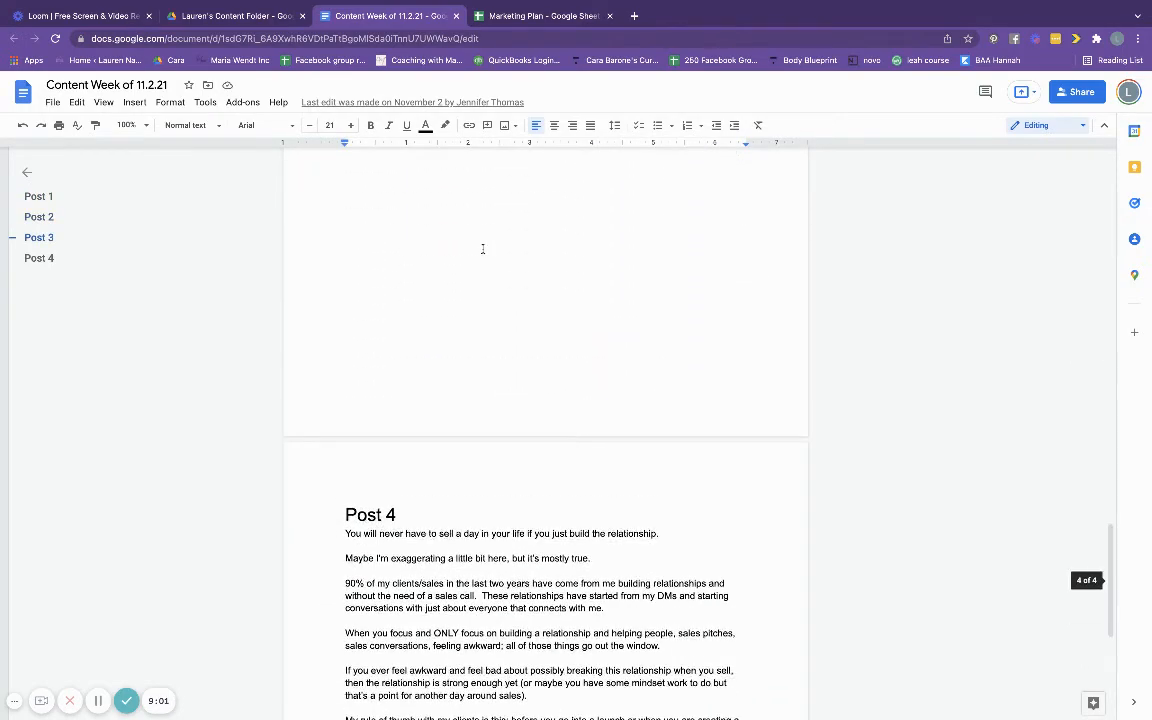
scroll(531, 351, "up", 10)
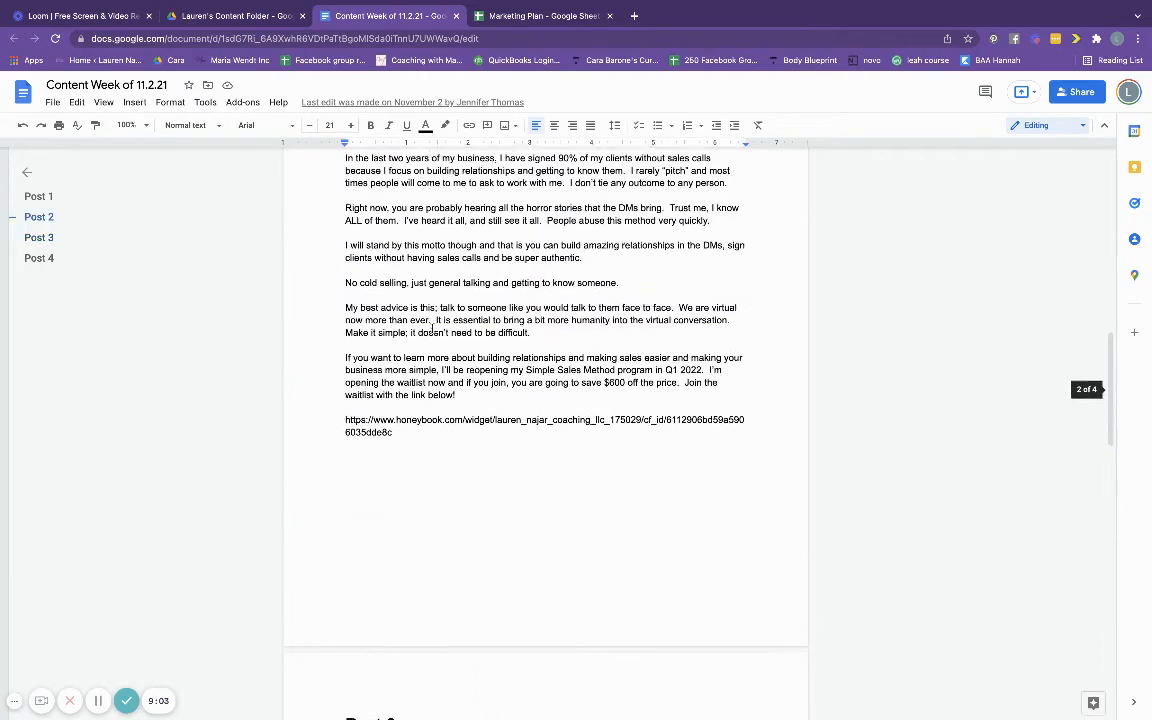
scroll(508, 333, "up", 5)
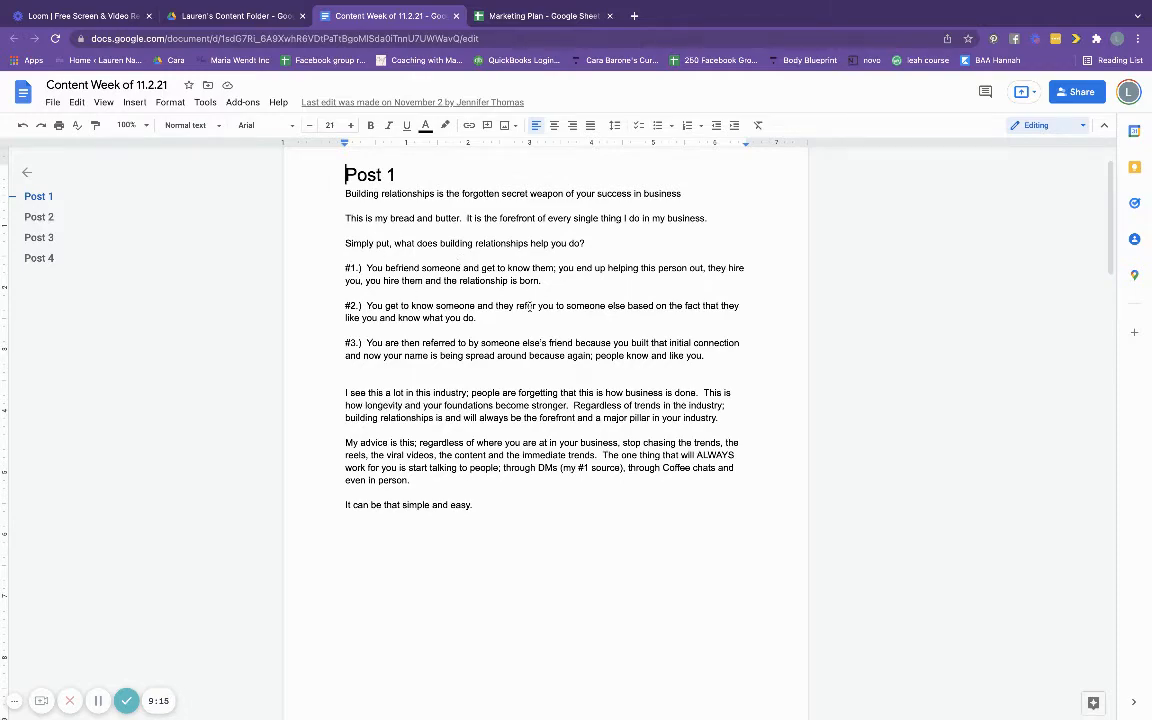
scroll(495, 285, "down", 15)
scroll(529, 308, "down", 10)
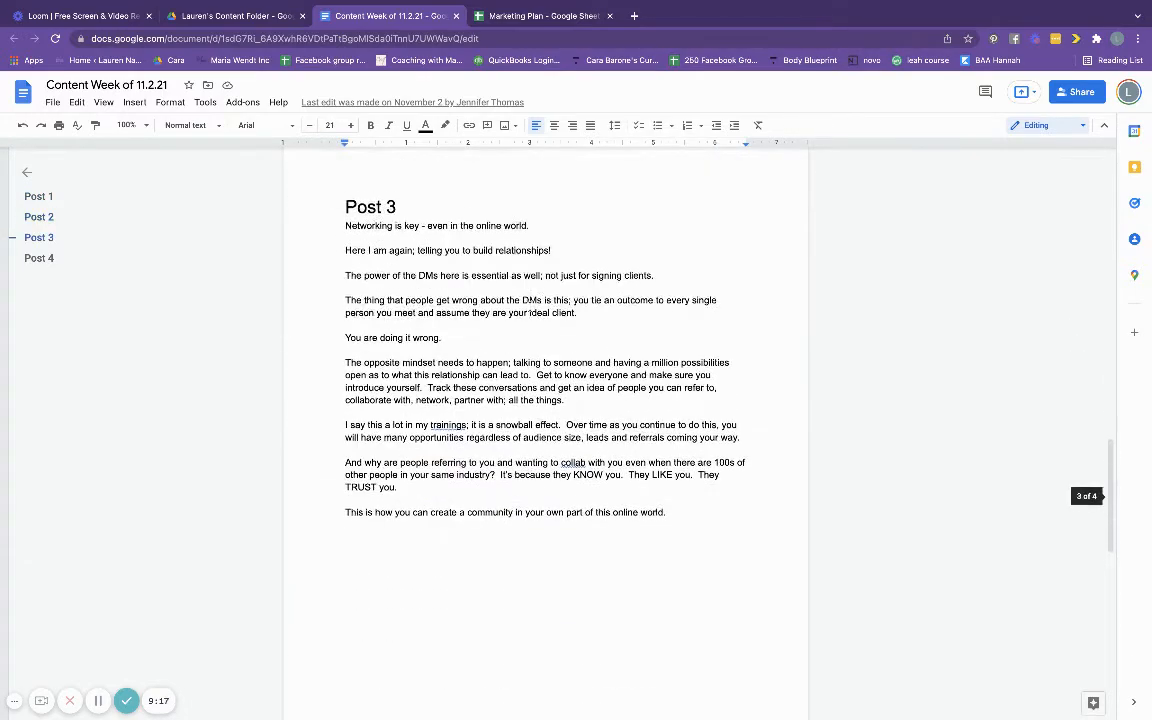
scroll(529, 306, "up", 20)
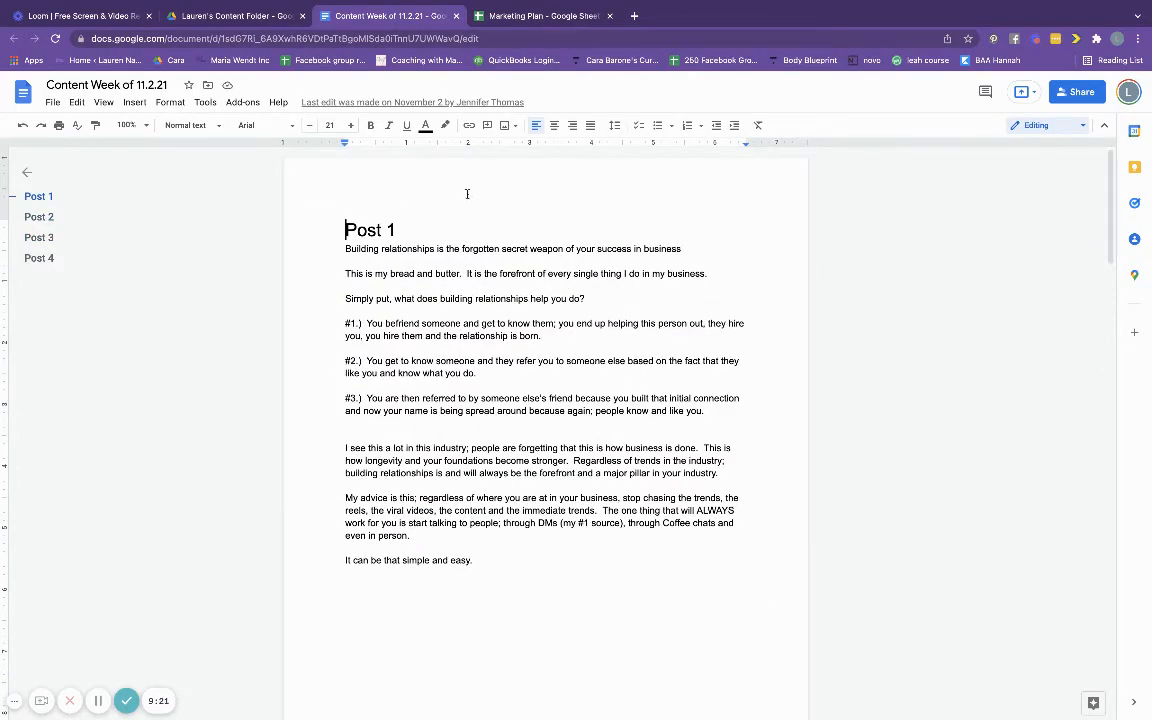
- In the Marketing Plan spreadsheet, enter weekly counts beside the content types: 1 Thought Leadership, 1 Promotional, 1 Storytelling and 2 Value Posts in E2 to E5
left_click(516, 18)
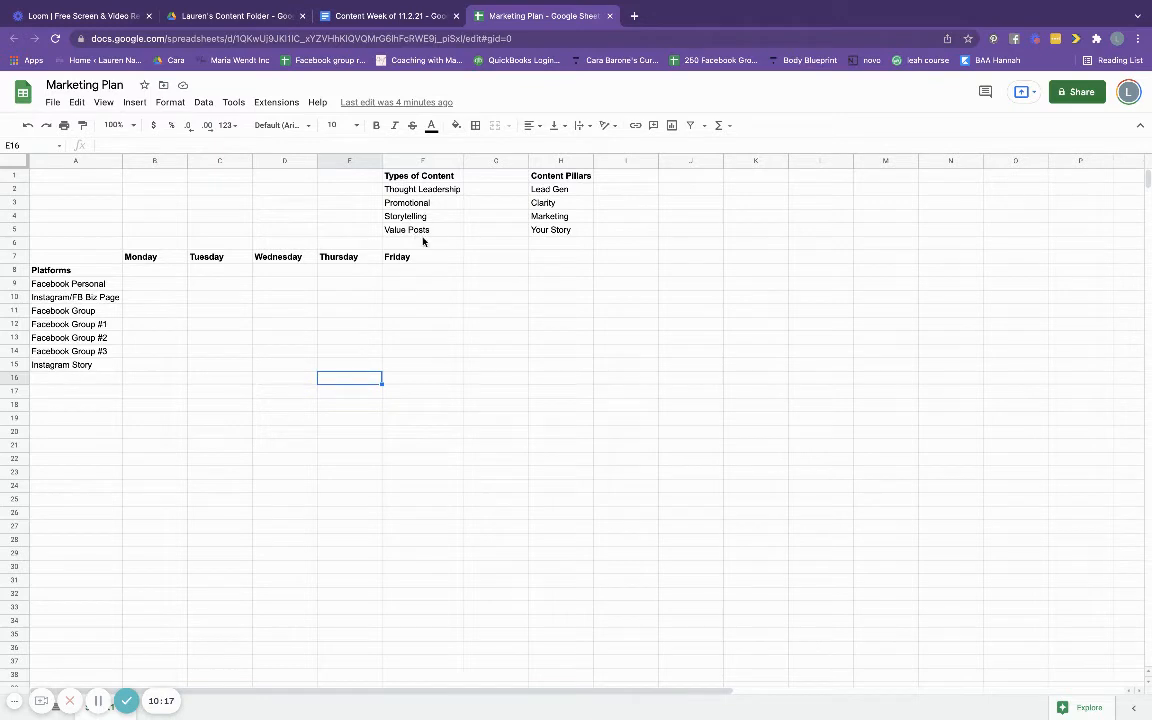
left_click(358, 233)
type("2")
key("Up")
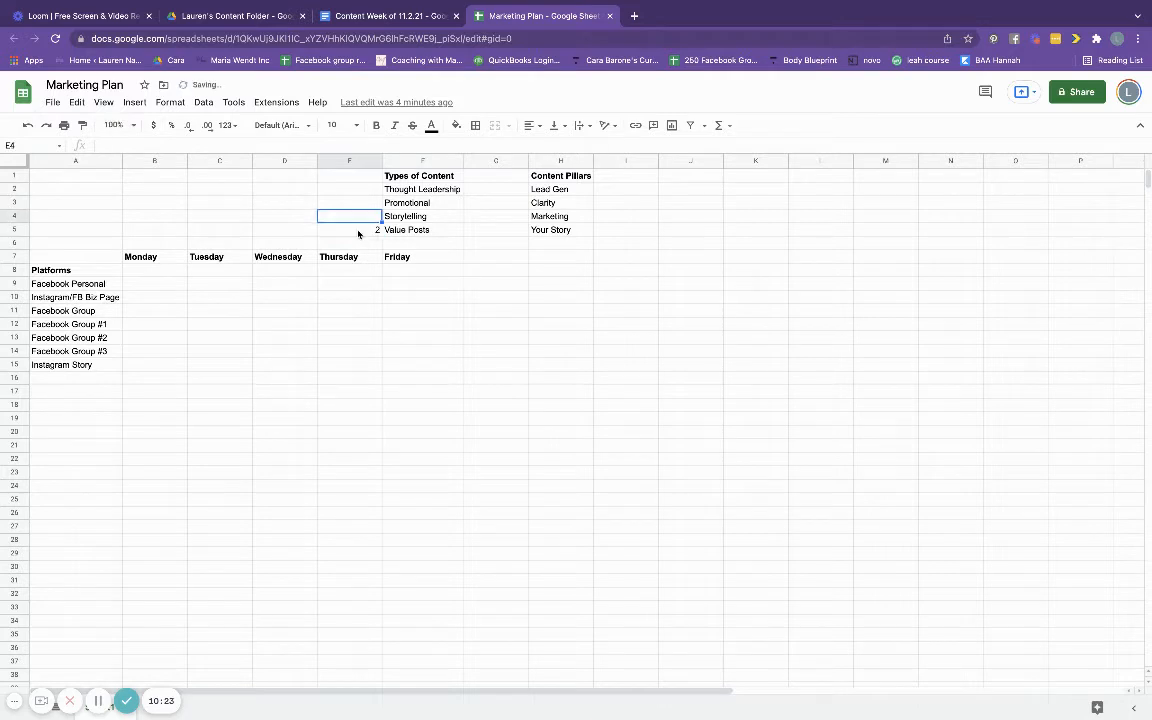
type("1")
key("Up")
type("1")
key("Up")
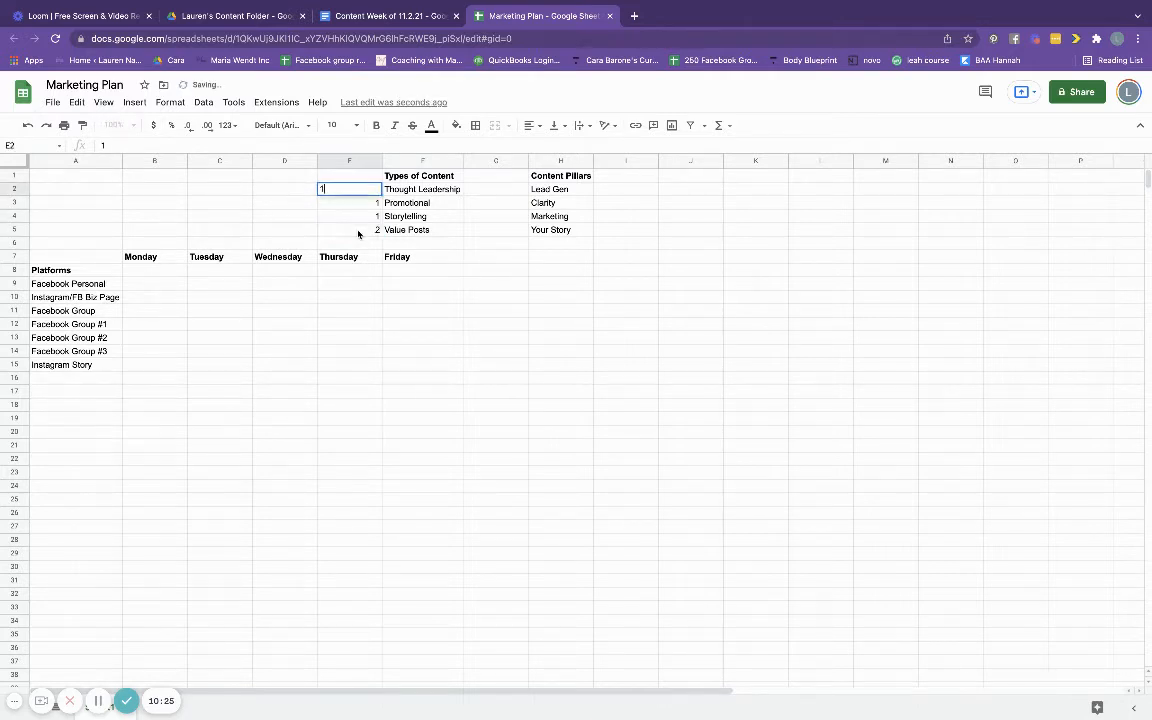
type("1")
key("Return")
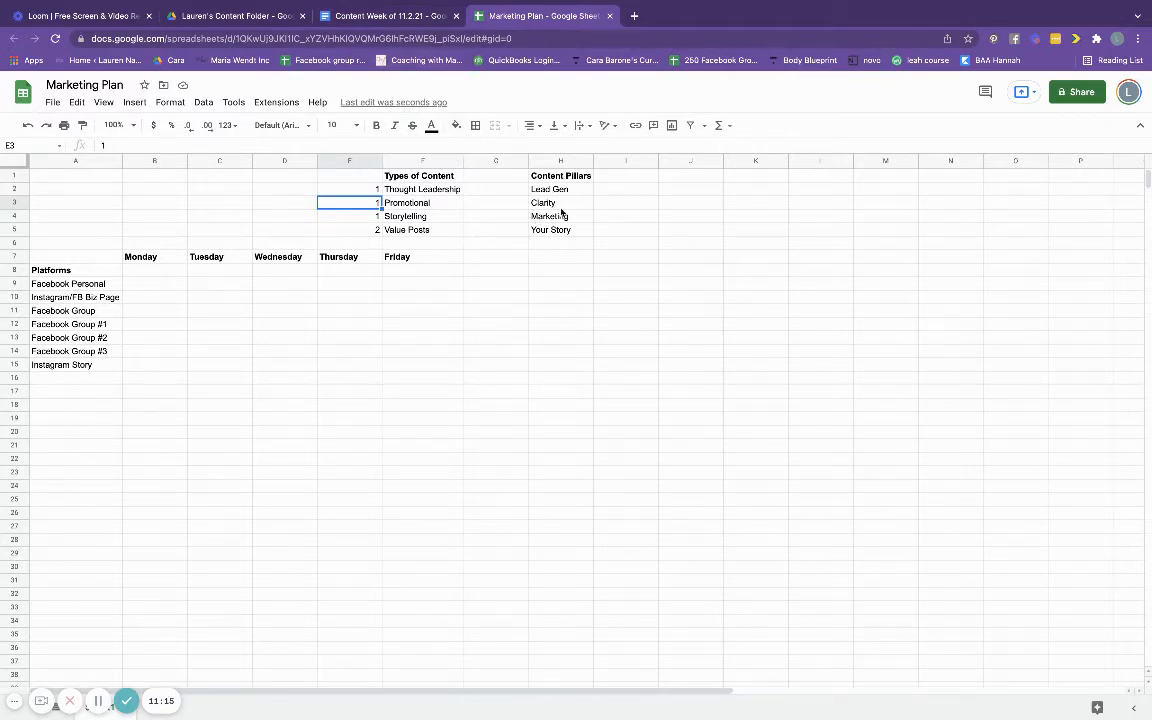
- Compare the prepared posts in the content document with the weekday posting grid in the Marketing Plan spreadsheet
left_click(395, 16)
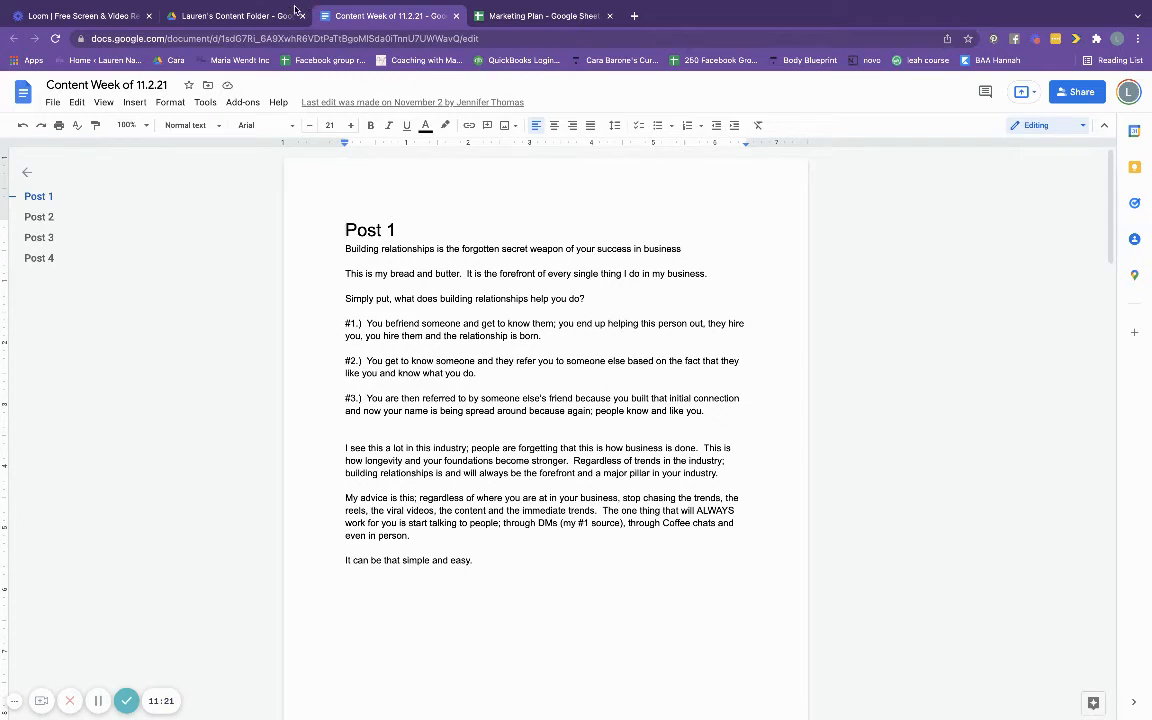
key("ctrl+Tab")
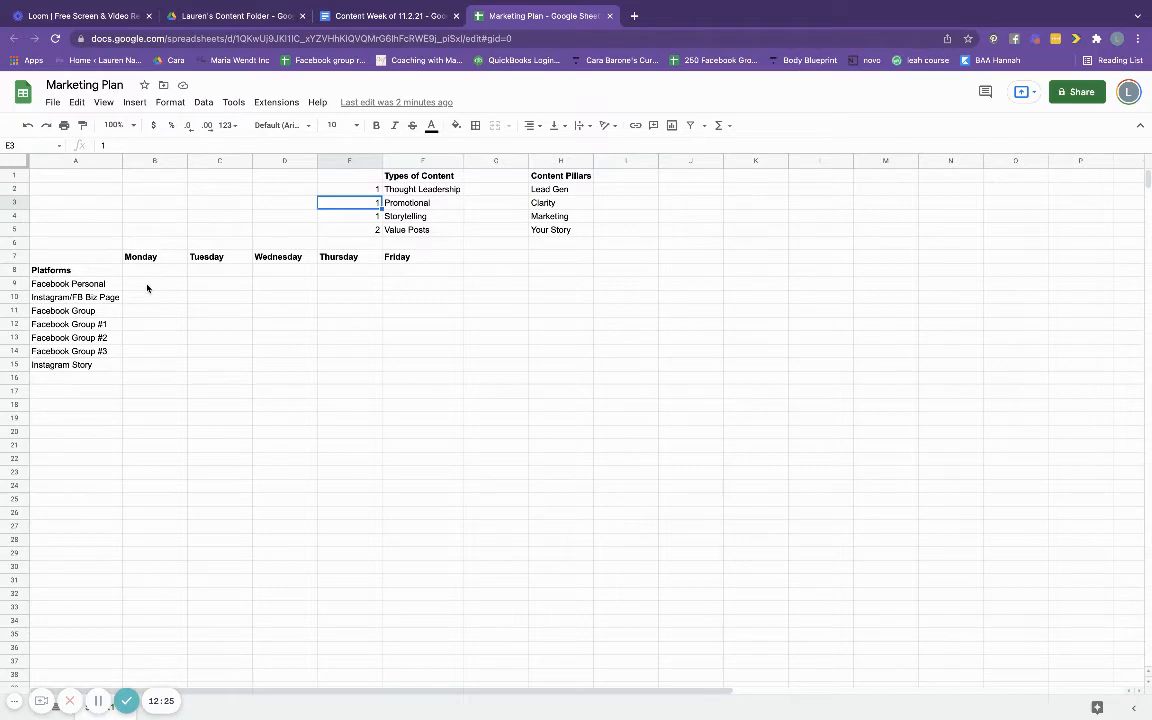
left_click(390, 15)
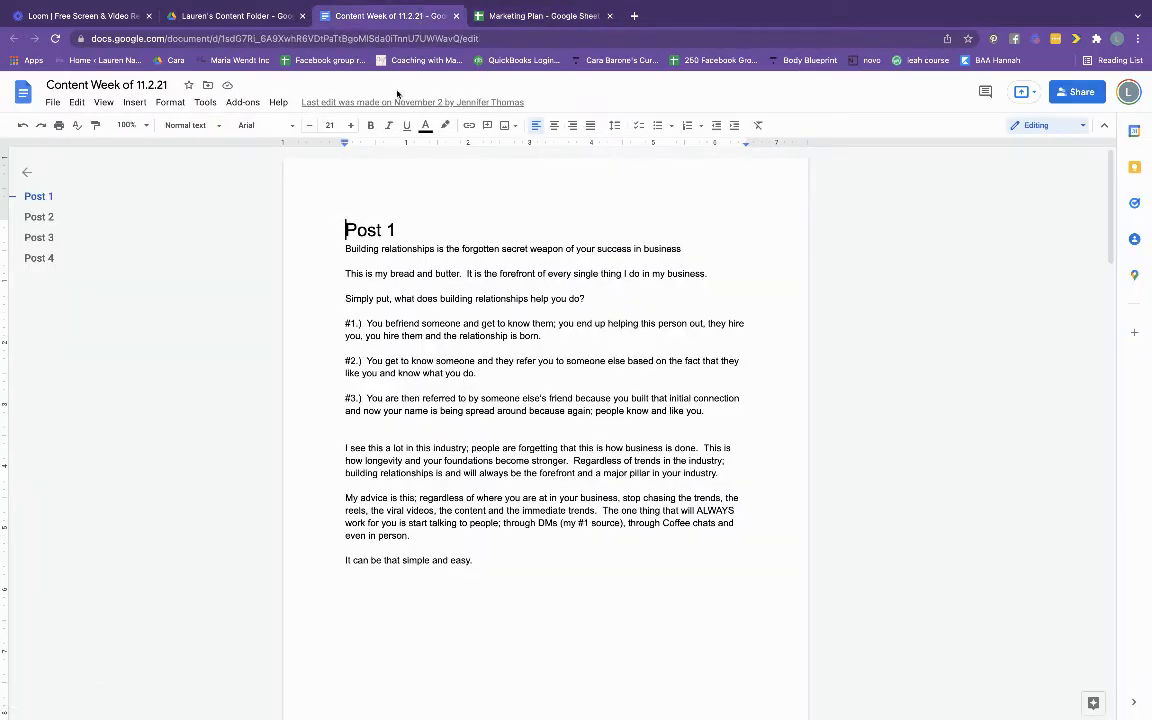
left_click(493, 18)
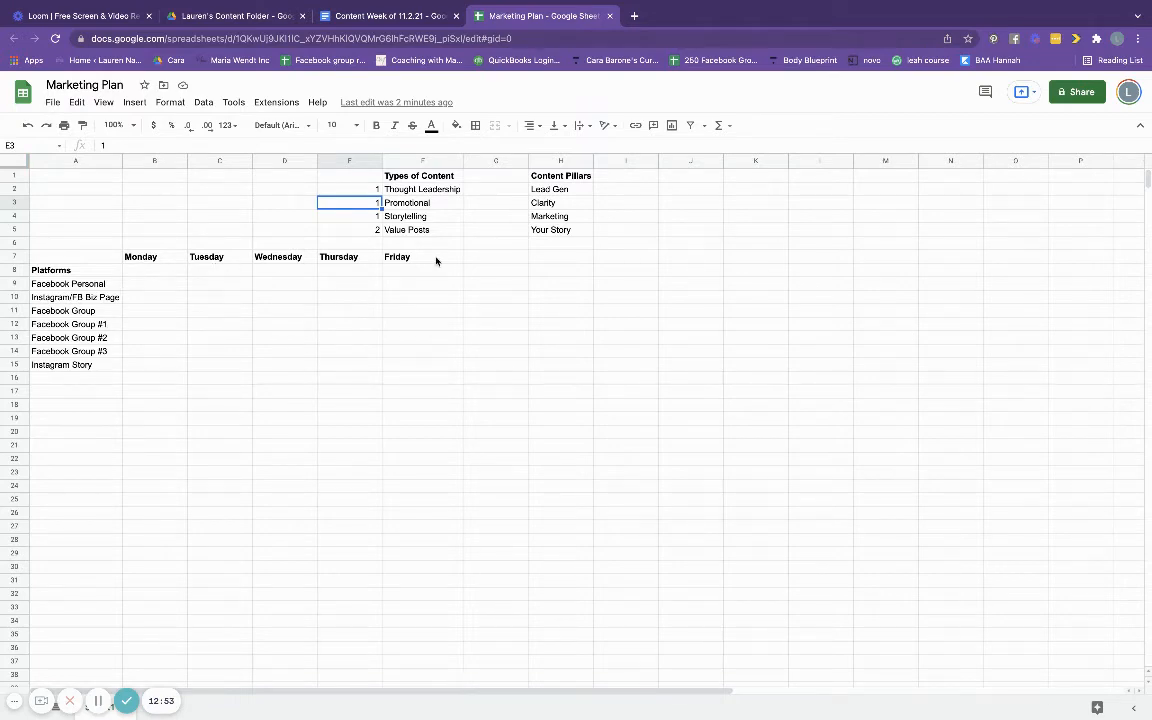
left_click(364, 19)
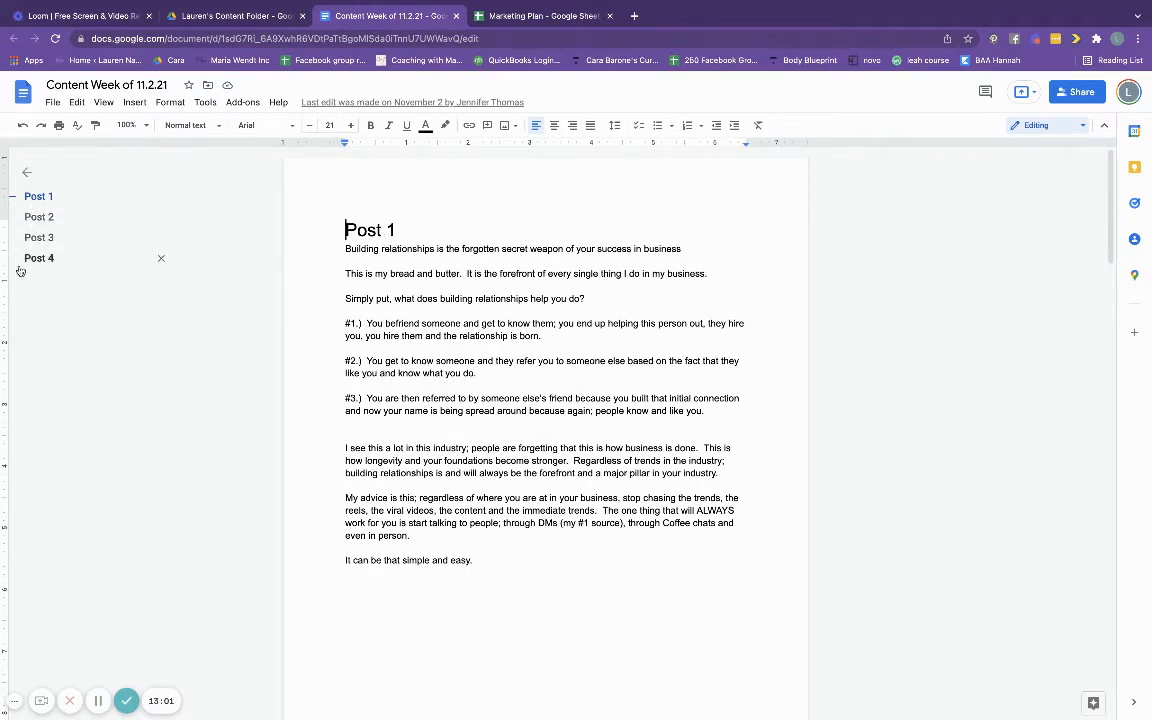
left_click(485, 20)
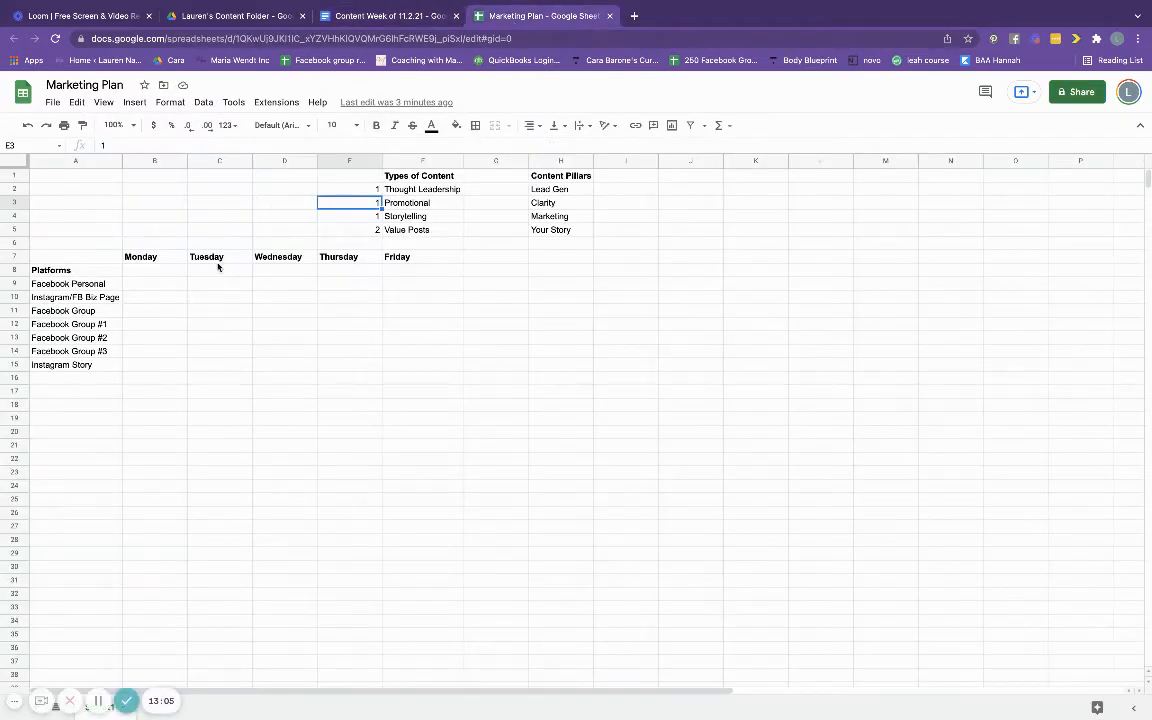
- In the Monday column, assign "Post #1" to Facebook Personal, "Post #2" to Instagram/FB Biz Page and "Post #3" to Facebook Group
left_click(148, 286)
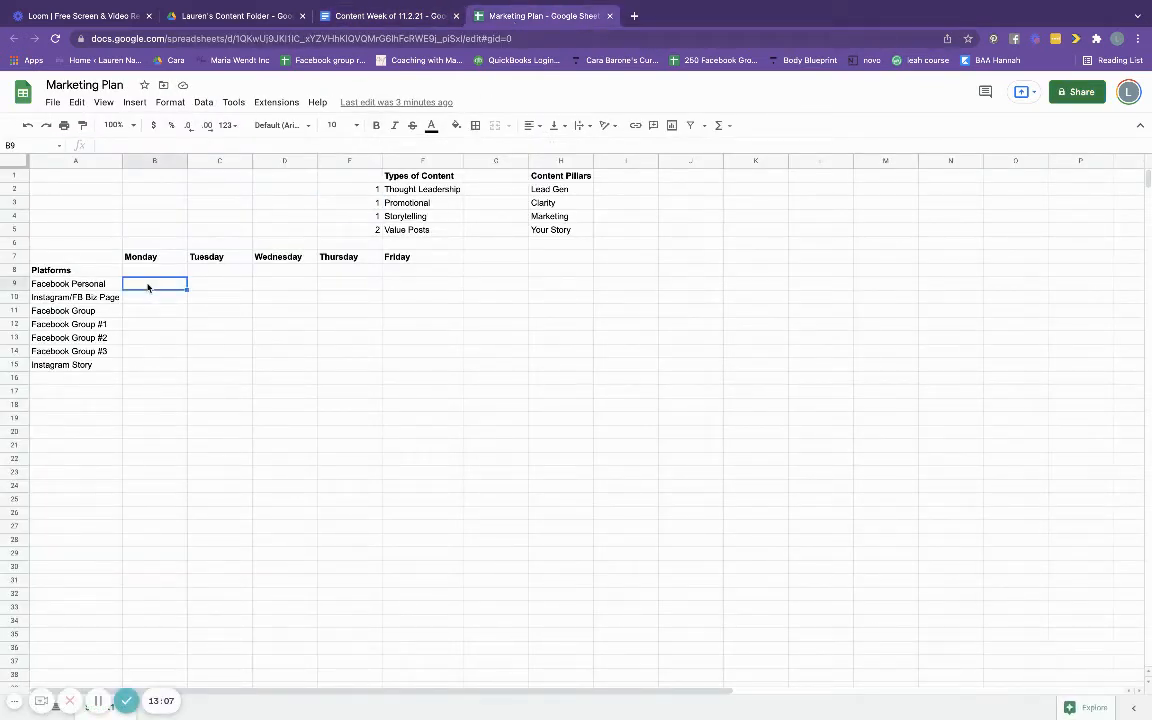
type("Postin")
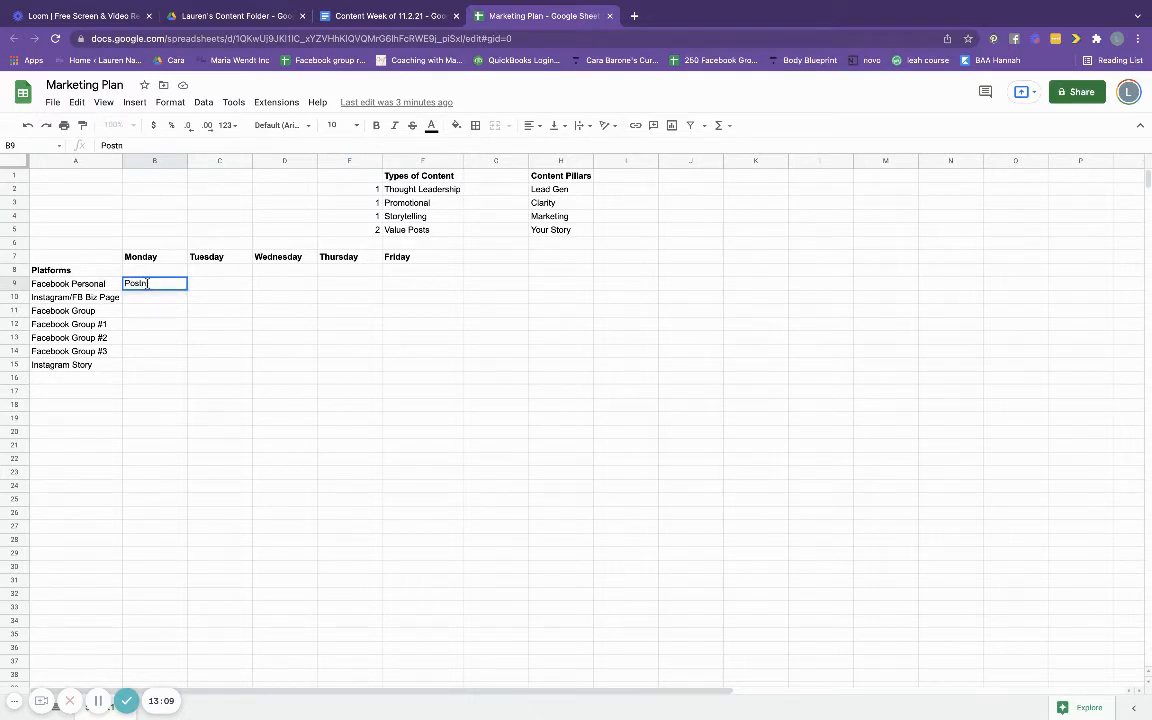
key("BackSpace")
type("#1")
key("Return")
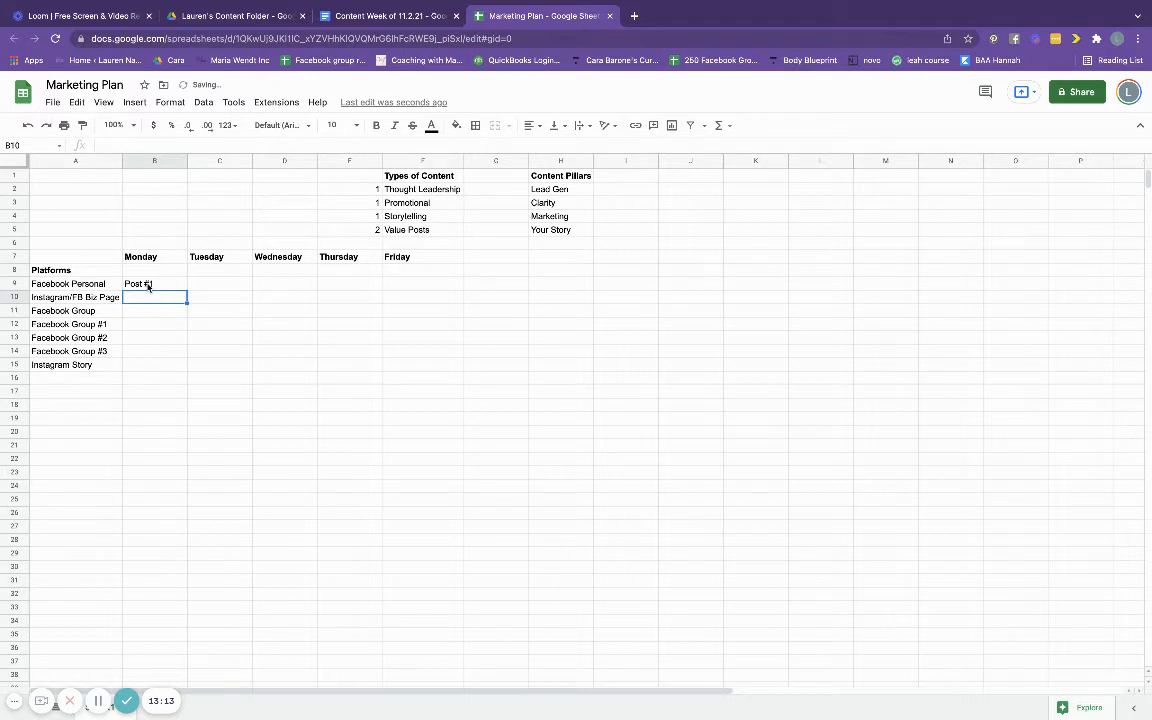
type("Post #1")
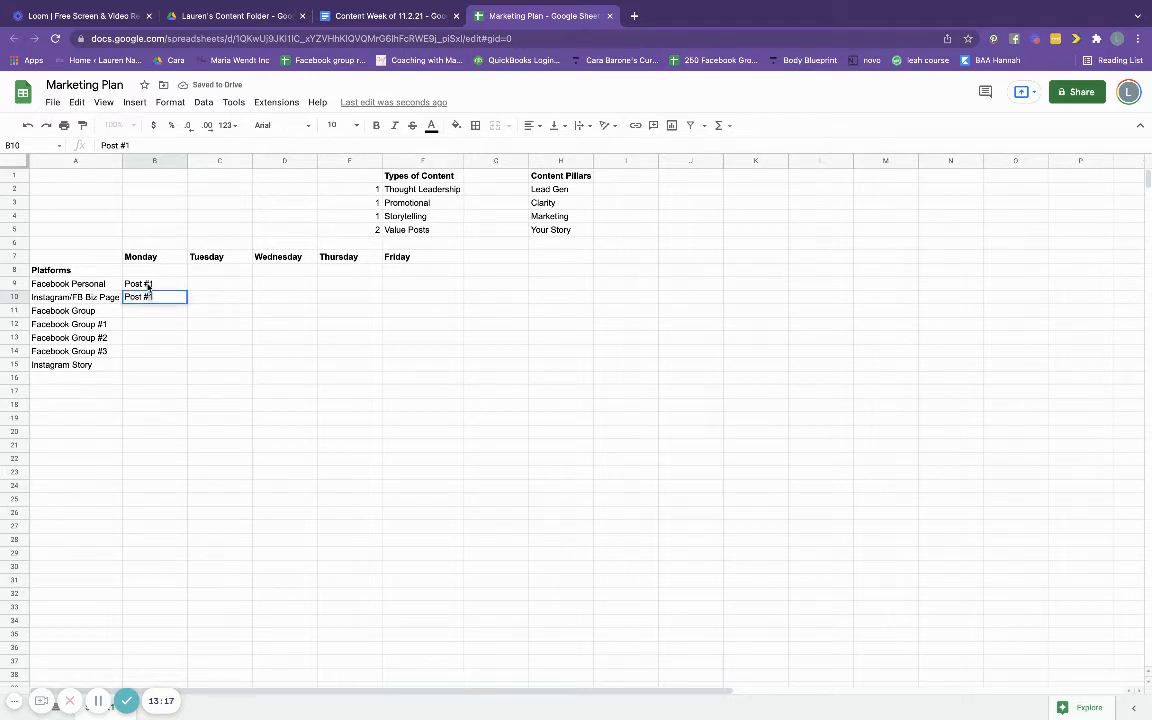
key("BackSpace")
type("2")
key("Return")
type("Pos")
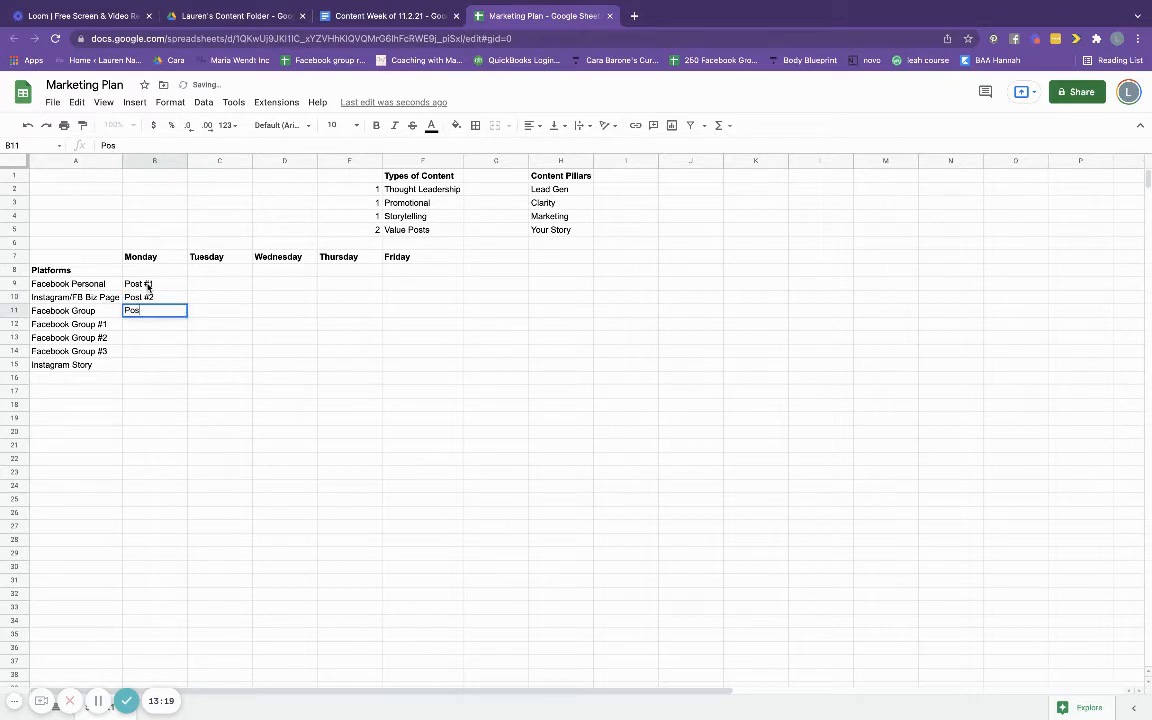
type("t #3")
key("Return")
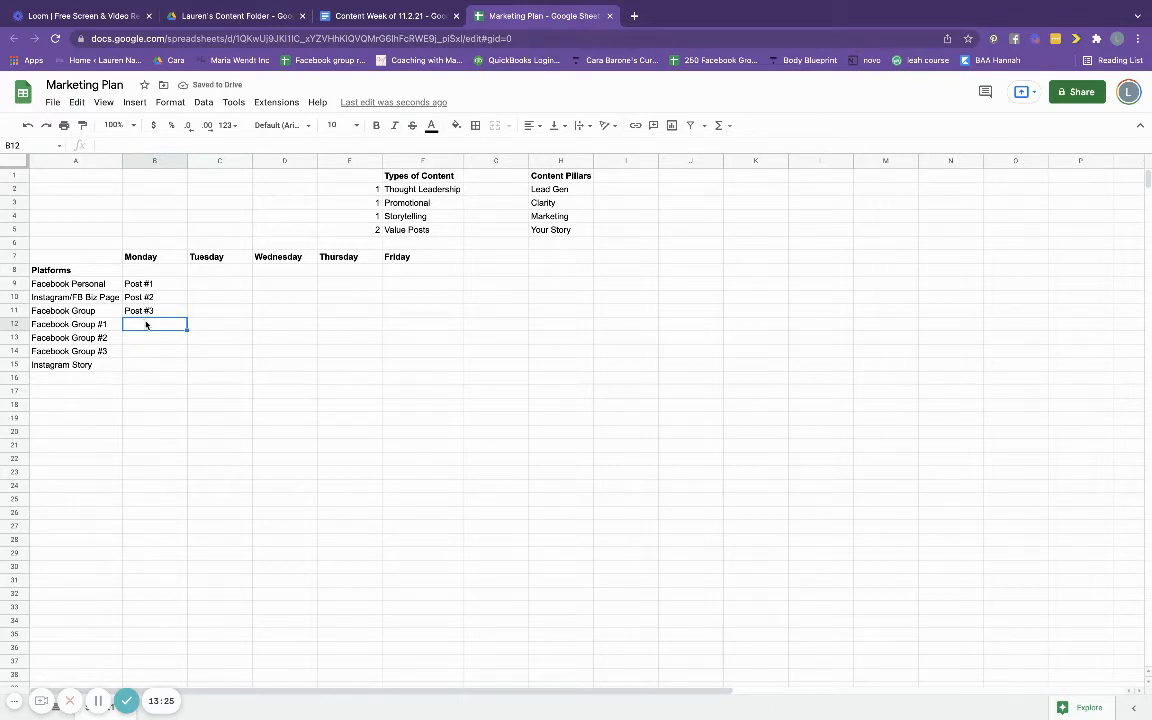
- Complete the Monday column with "#4", "#1" and "#2" for Facebook Groups #1 to #3 and "#3" for Instagram Story
type("#4")
key("Return")
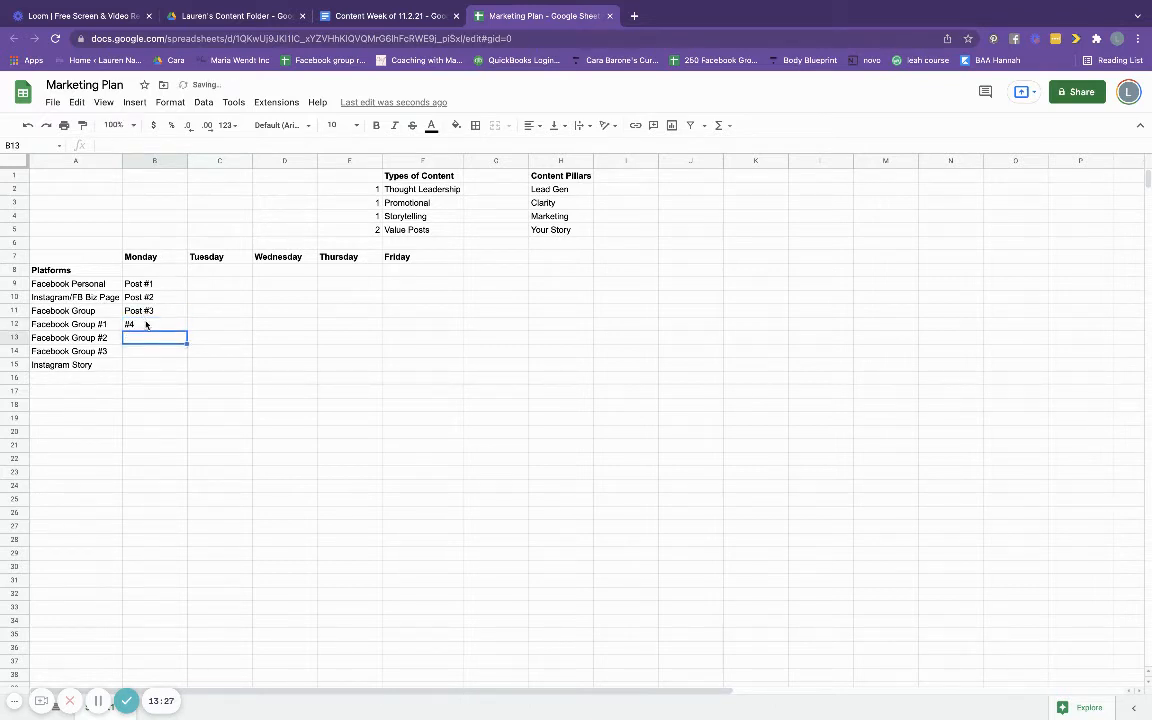
type("#1")
key("Return")
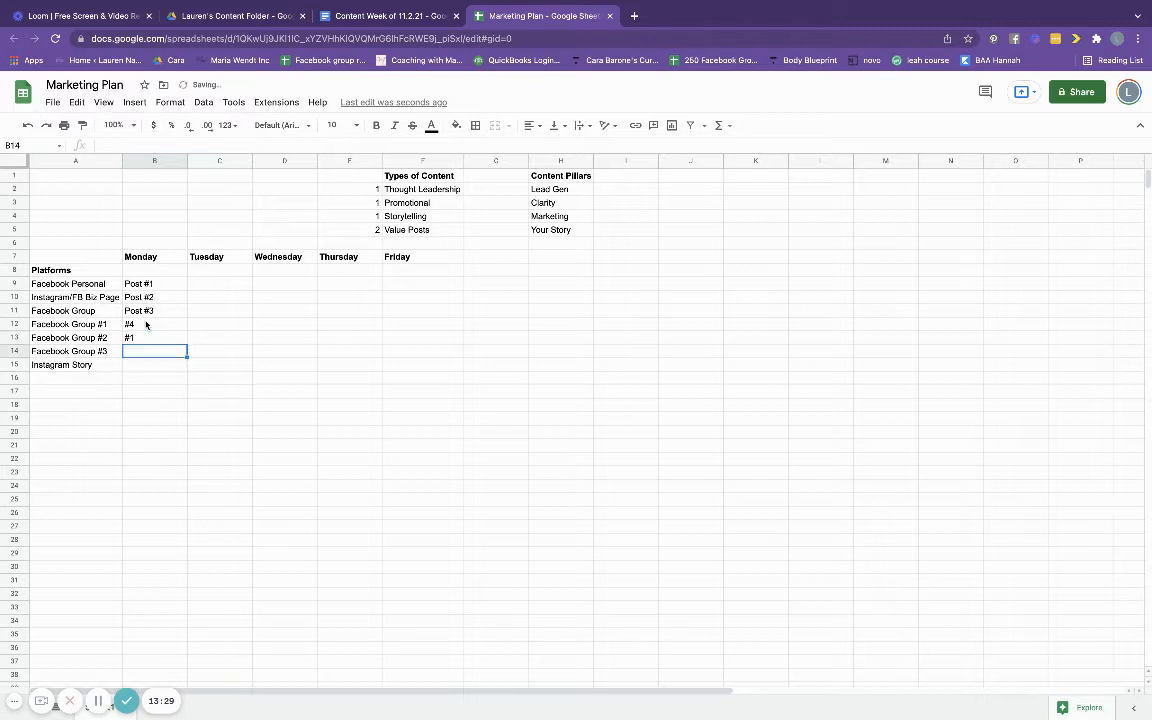
type("#2")
key("Return")
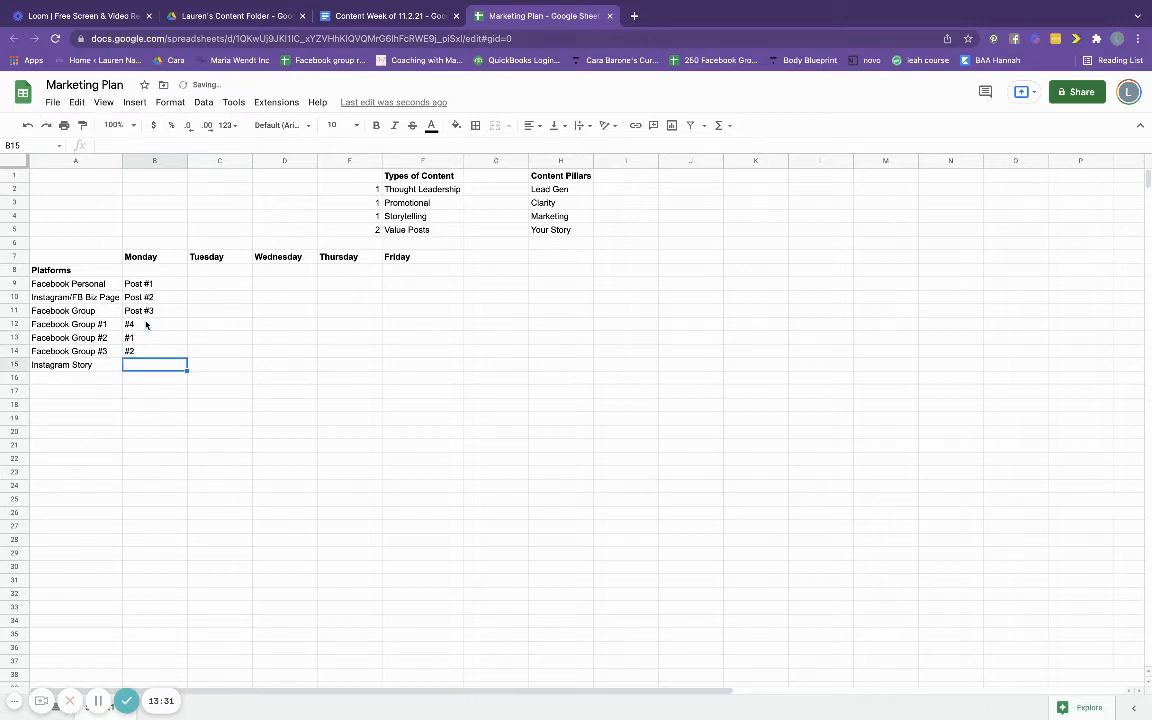
type("#3")
key("Return")
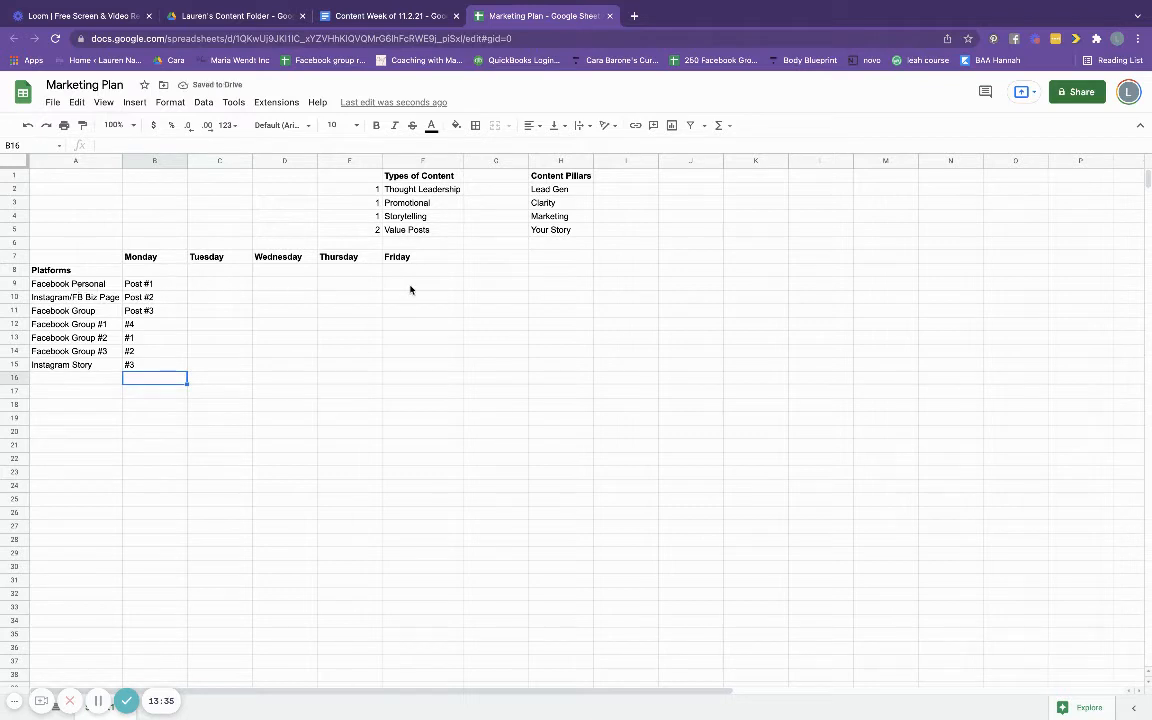
- In the Facebook Personal row, assign "Post 2" to Tuesday, "post 3" to Wednesday, "post 4" to Thursday and "post5" to Friday
left_click(210, 286)
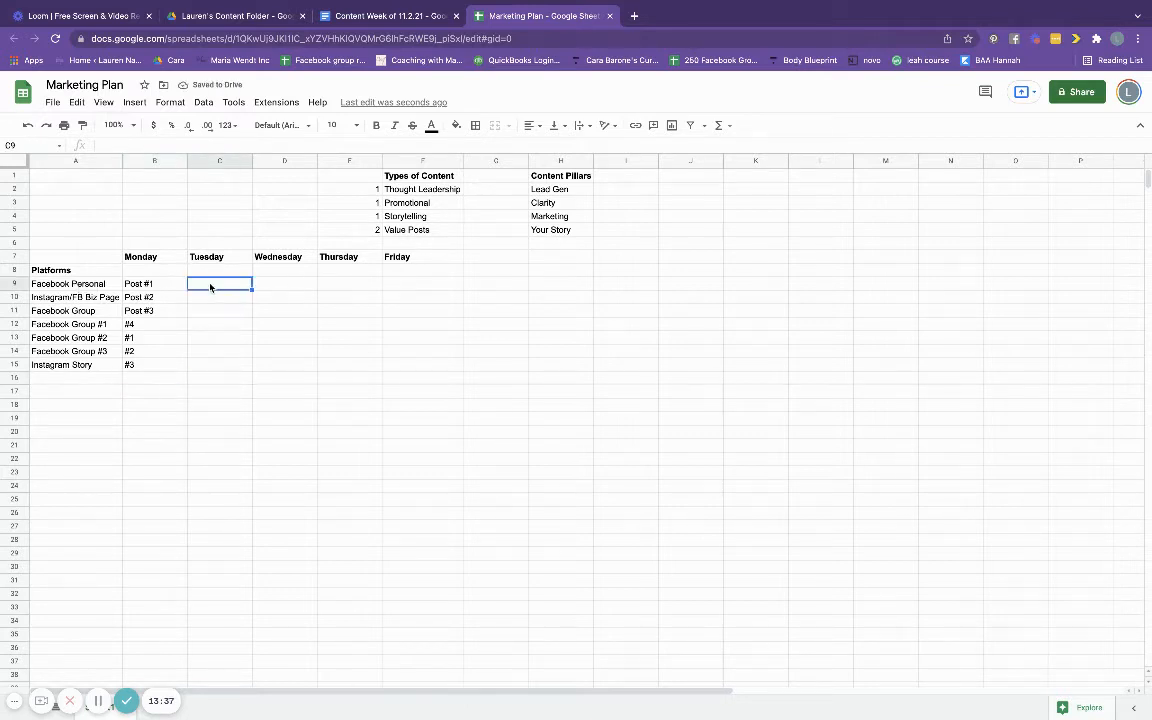
type("Post 2")
key("Tab")
type("post 3")
key("Tab")
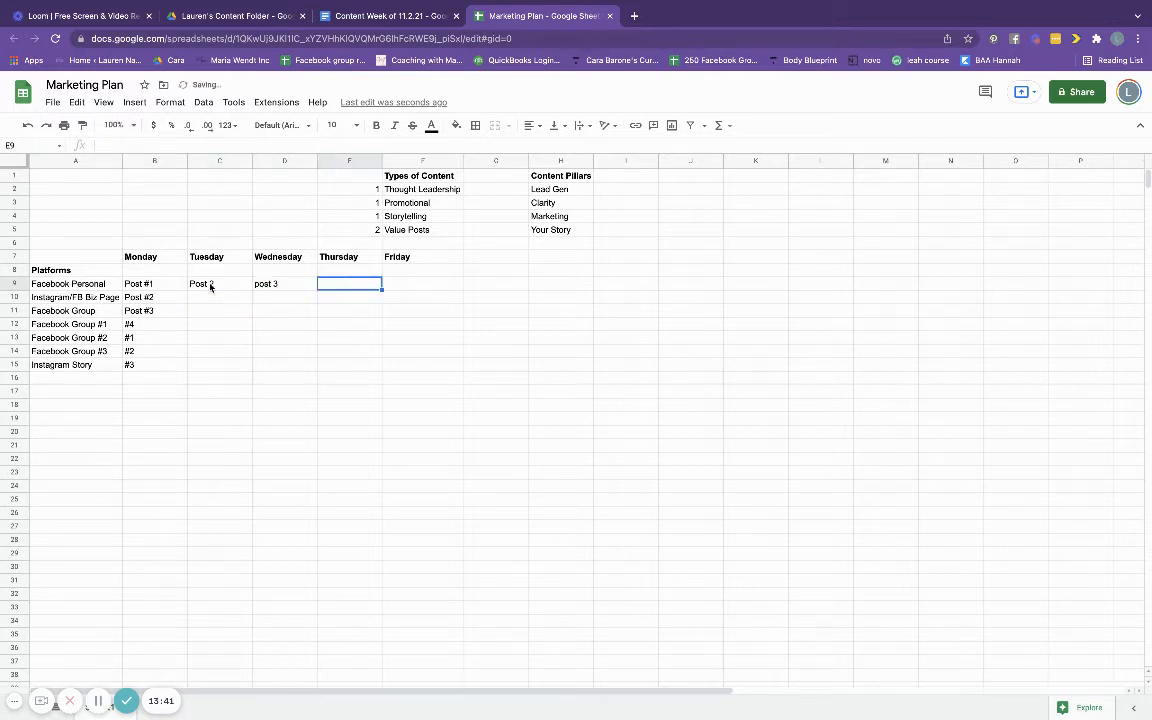
type("post 4")
key("Tab")
type("po")
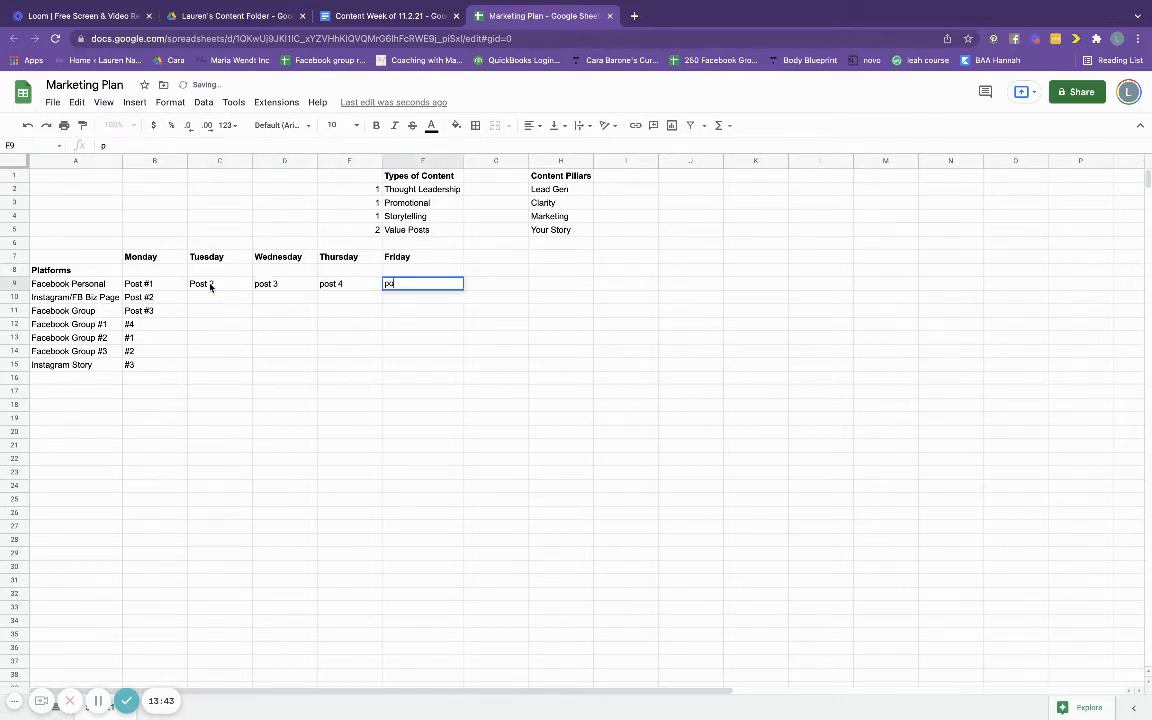
type("st5")
key("Return")
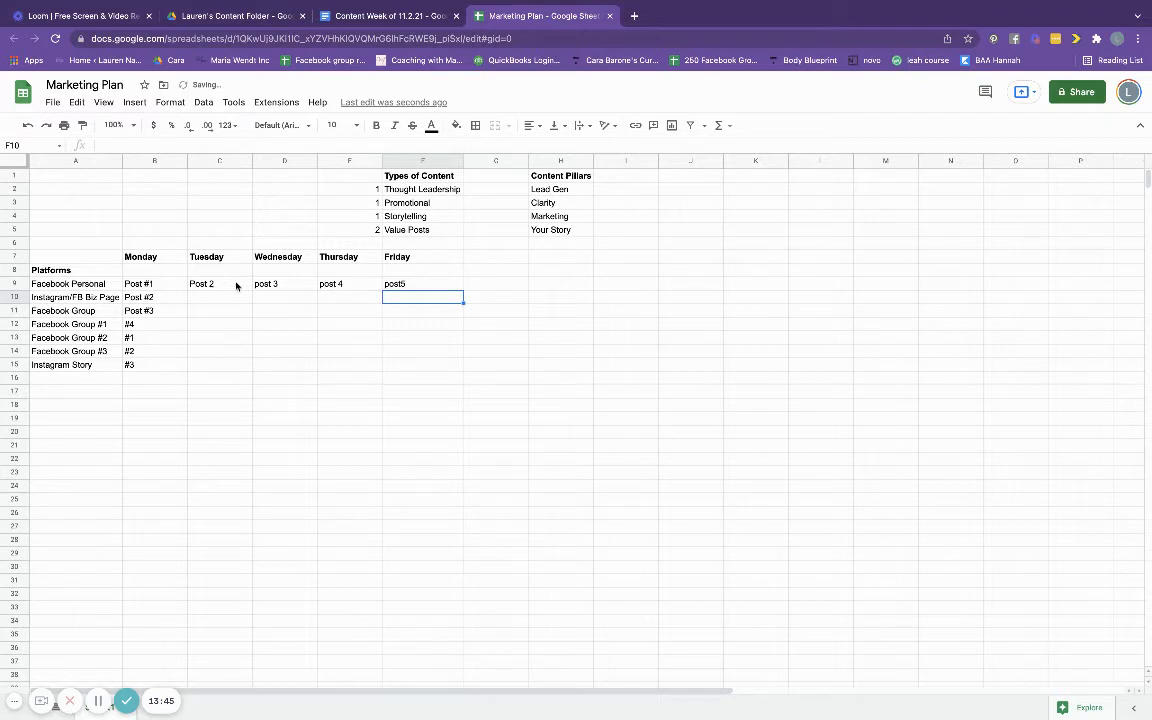
- In the Instagram/FB Biz Page row, assign "Post 3", "Post 4", "Post 5" and "Post 1" to Tuesday through Friday
left_click(216, 299)
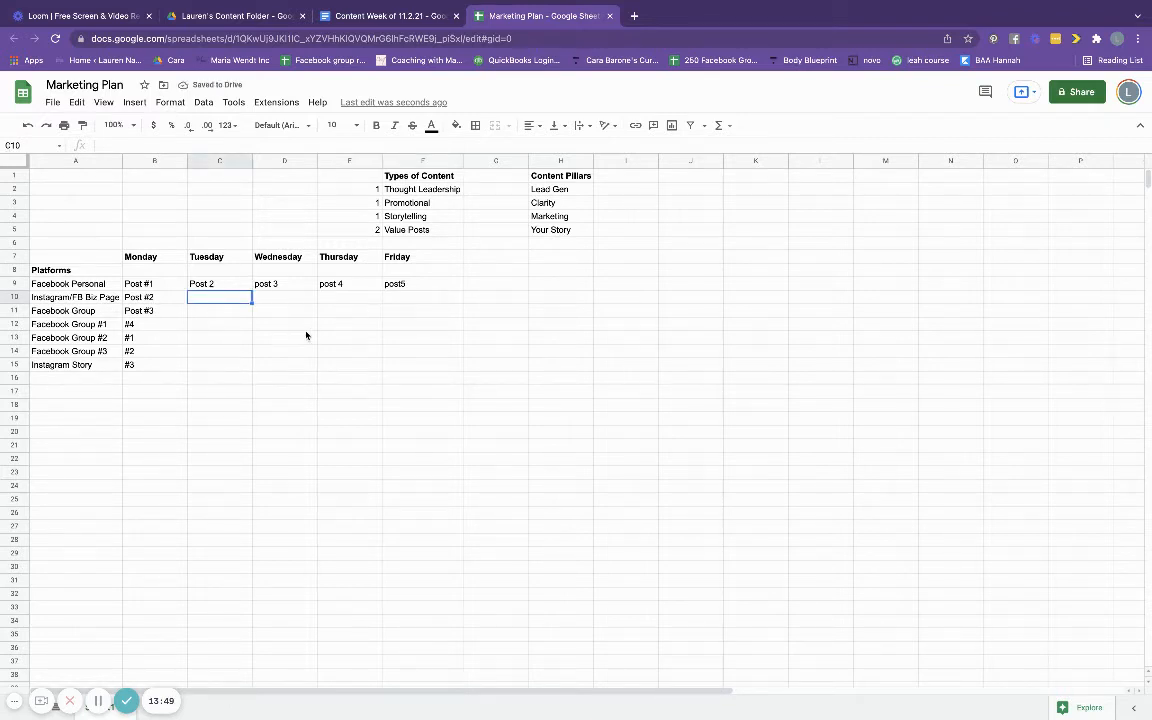
type("Post 3")
key("Tab")
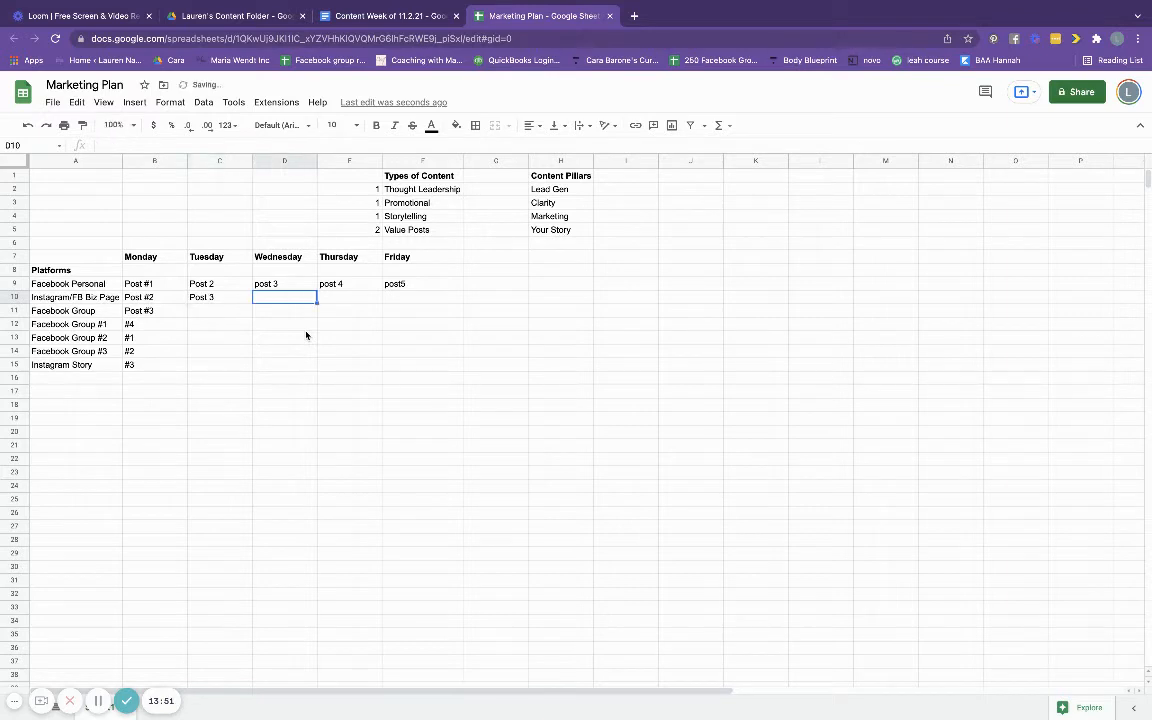
type("Post 4")
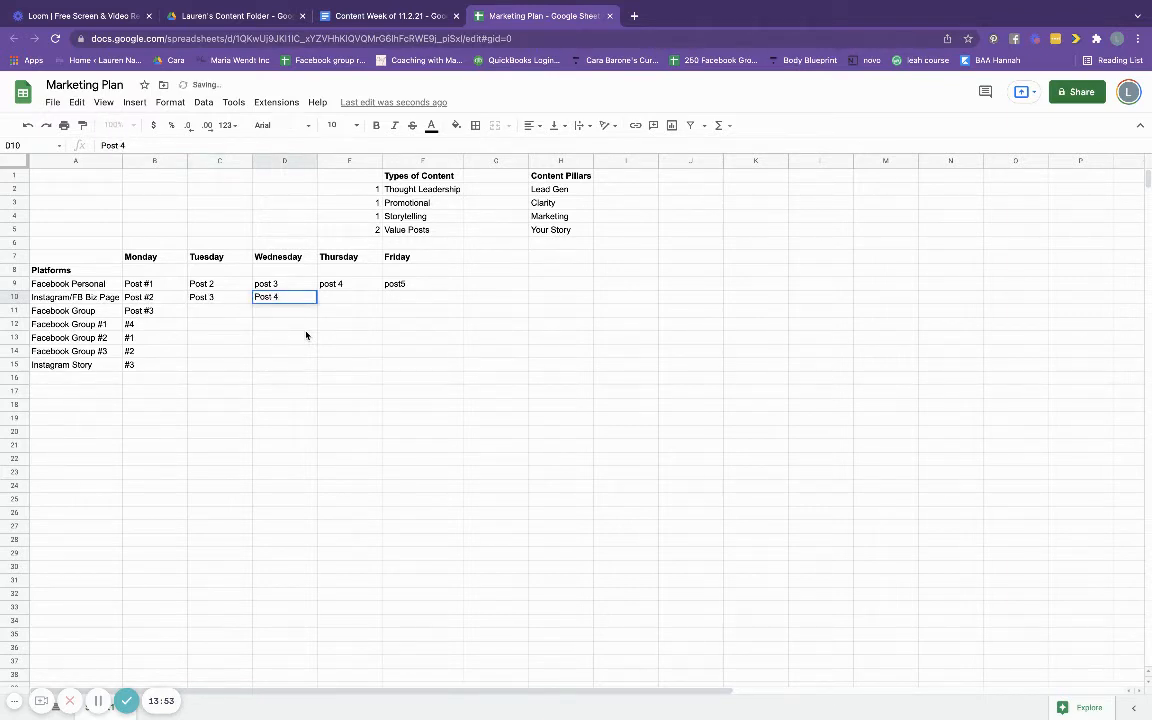
key("Tab")
type("Post 5")
key("Tab")
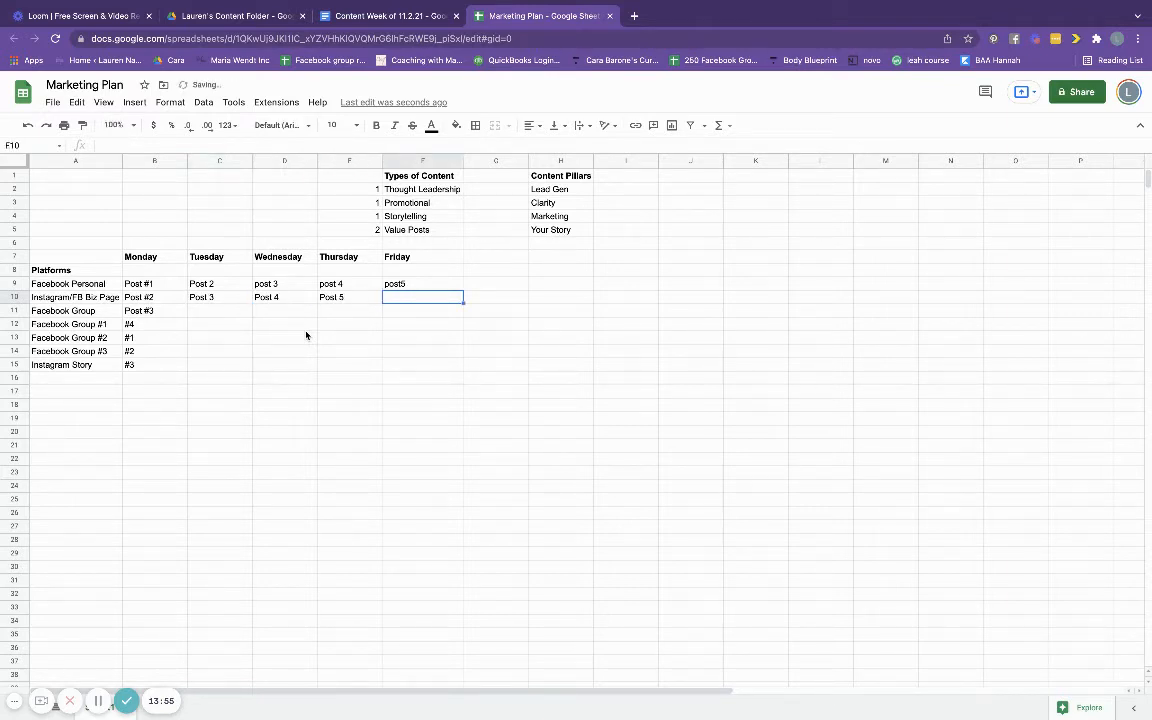
type("Post 1")
key("Return")
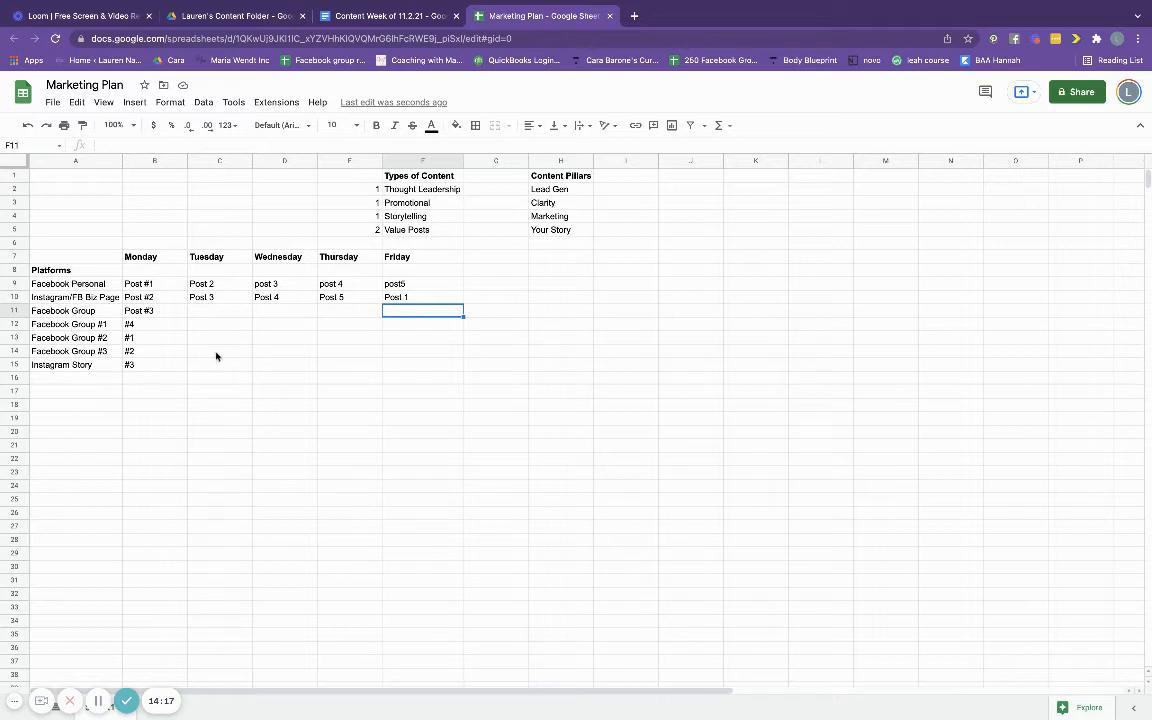
left_click(99, 370)
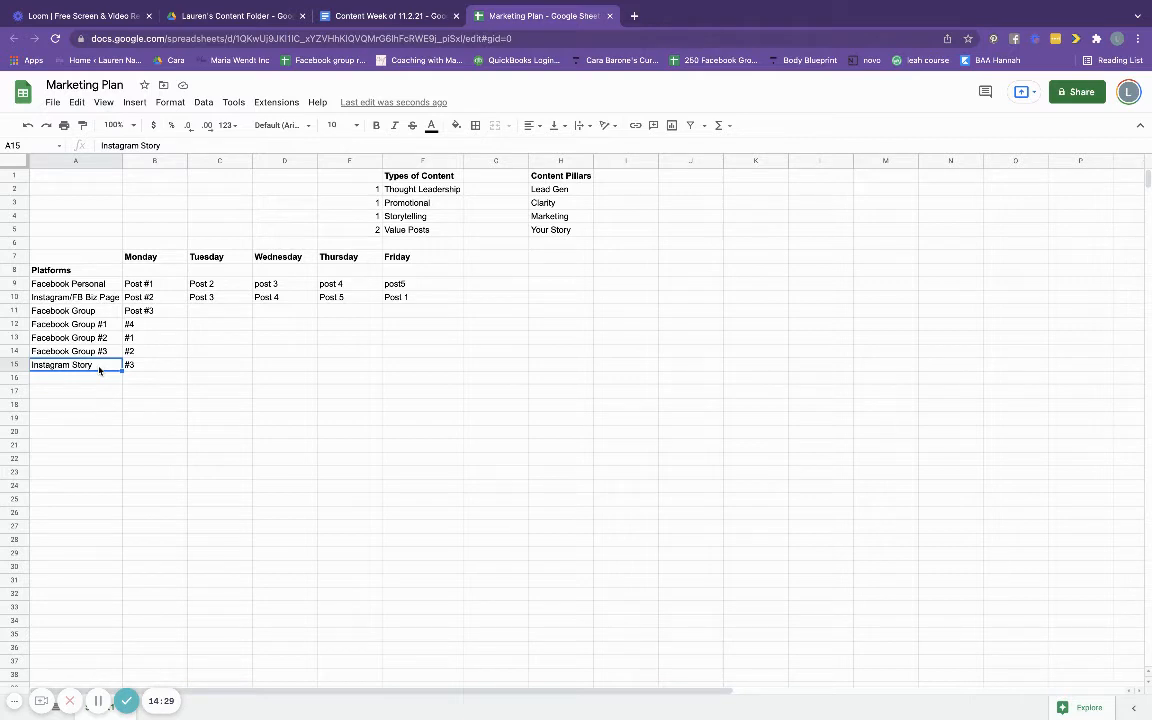
left_click(204, 369)
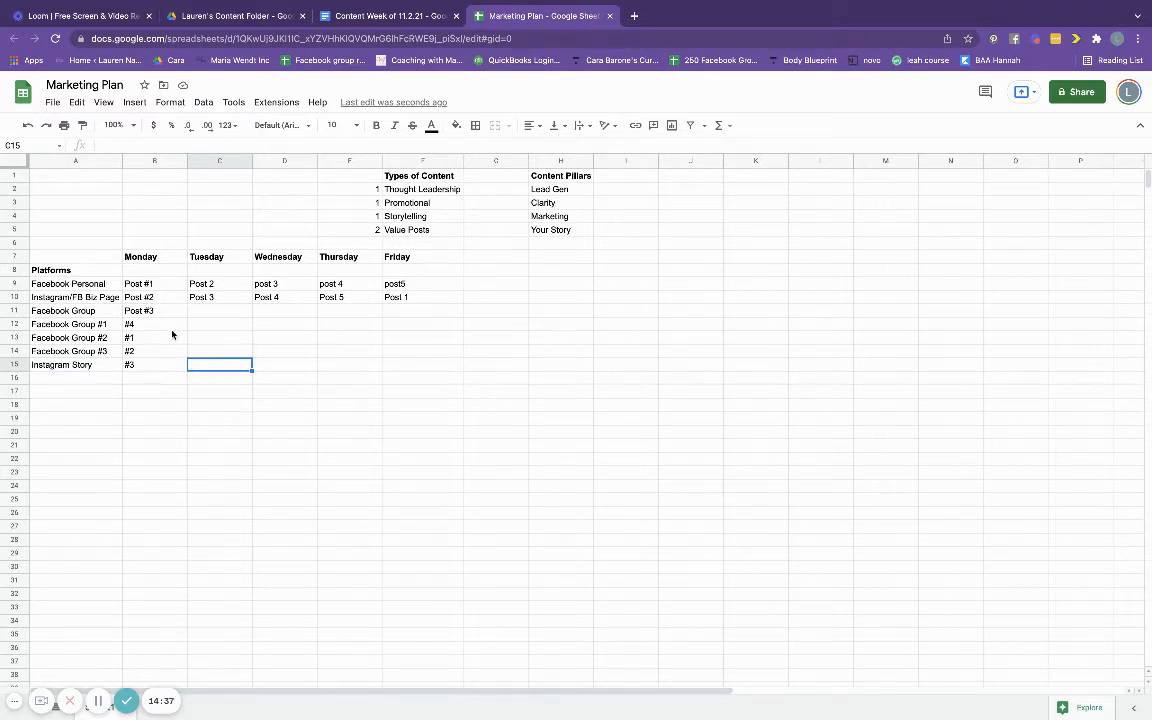
left_click(340, 16)
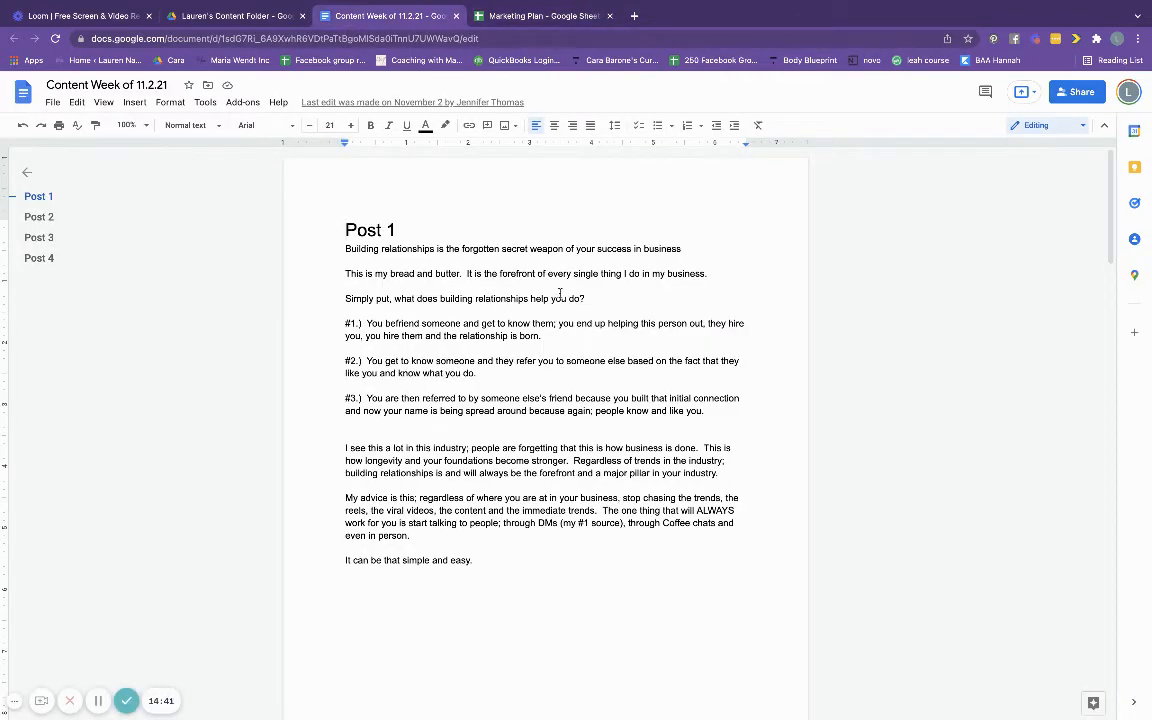
left_click(490, 16)
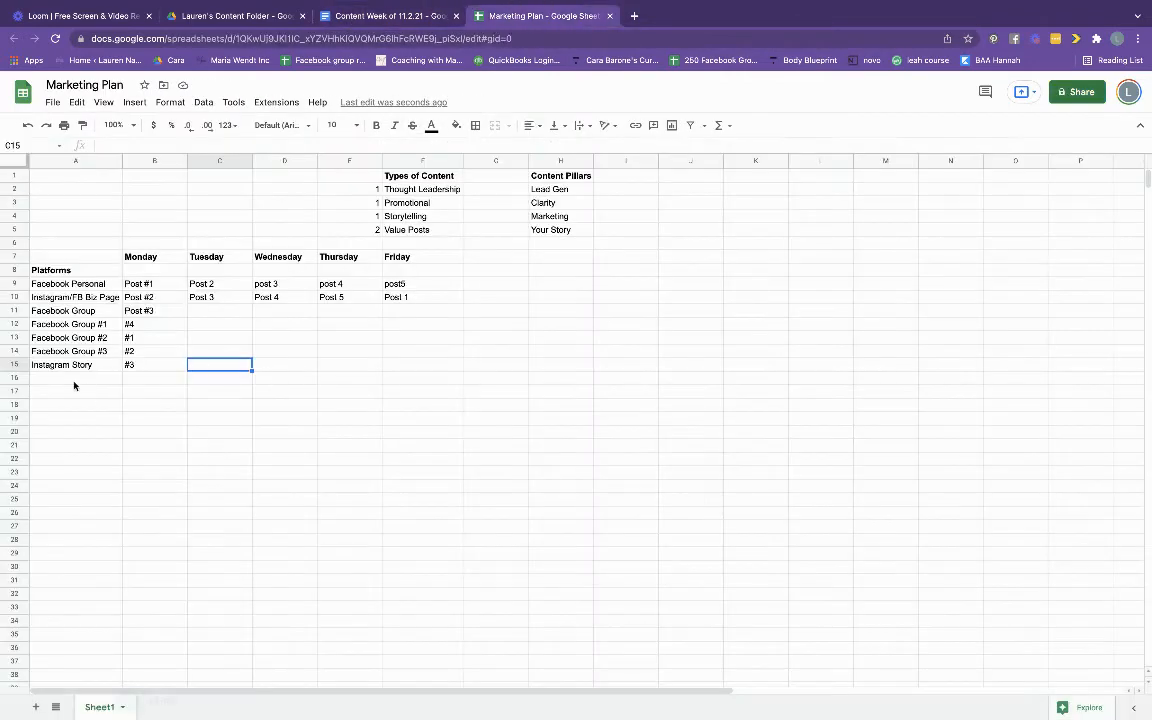
left_click(152, 368)
- Add a "Reel" platform row below Instagram Story, with "Post 3" on Tuesday and "Post 4" on Thursday
left_click(91, 380)
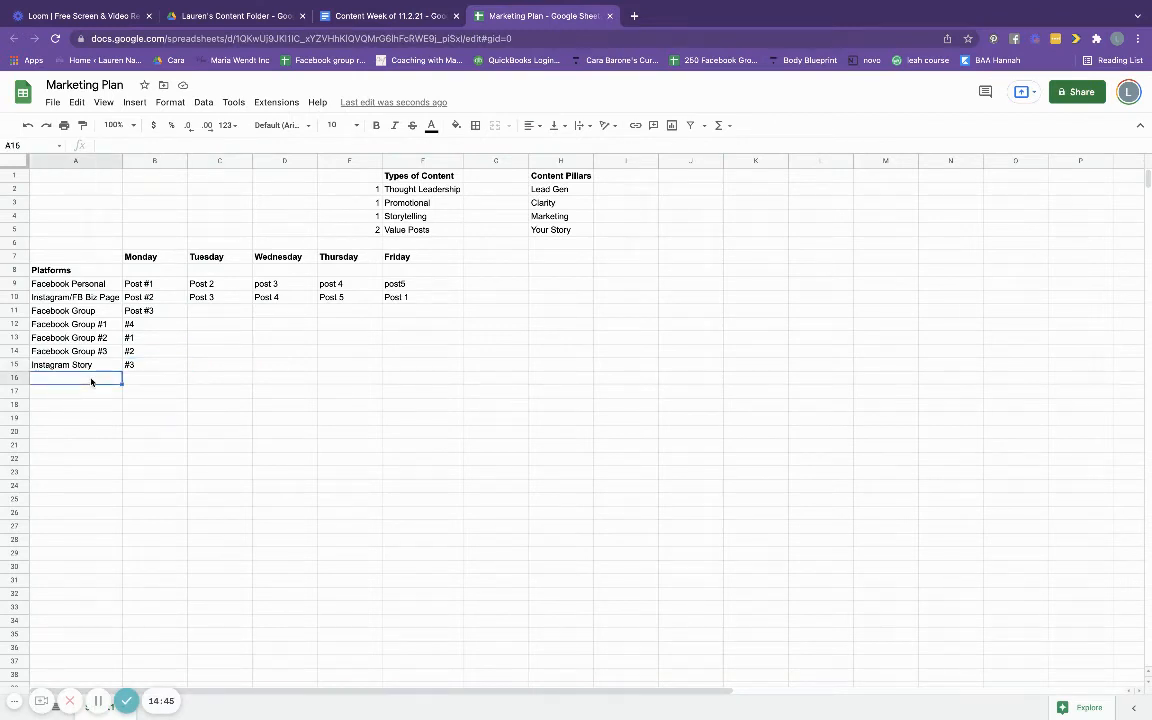
type("Reel")
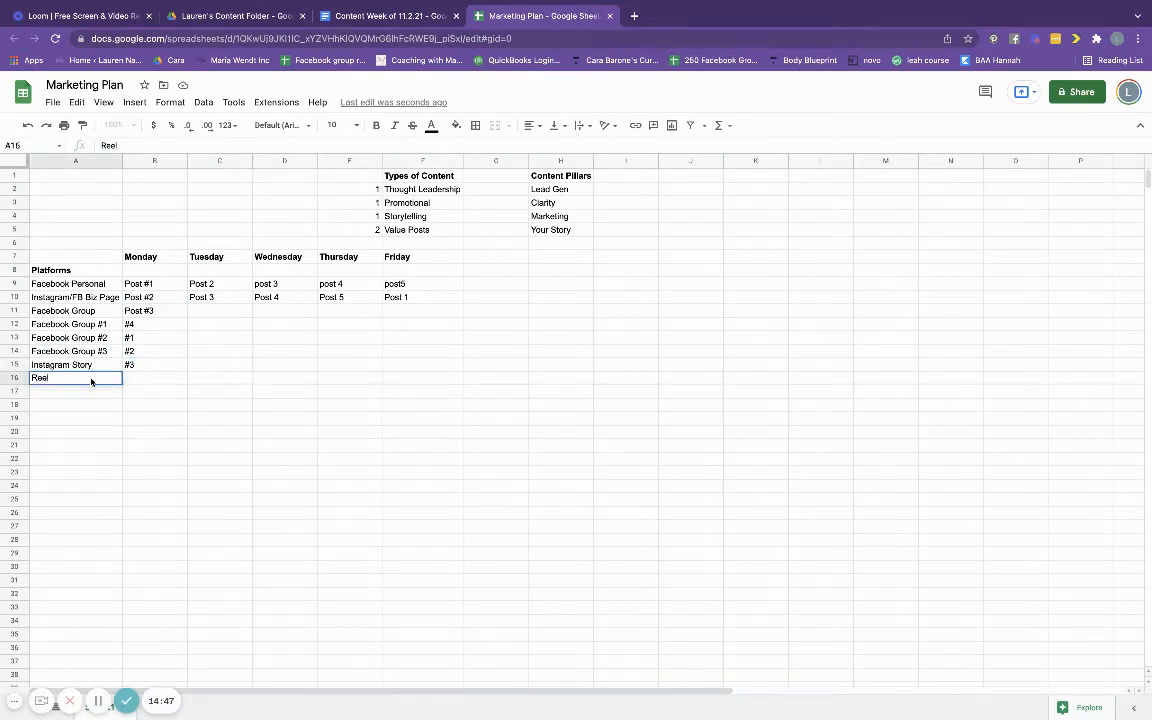
key("Tab")
key("Tab")
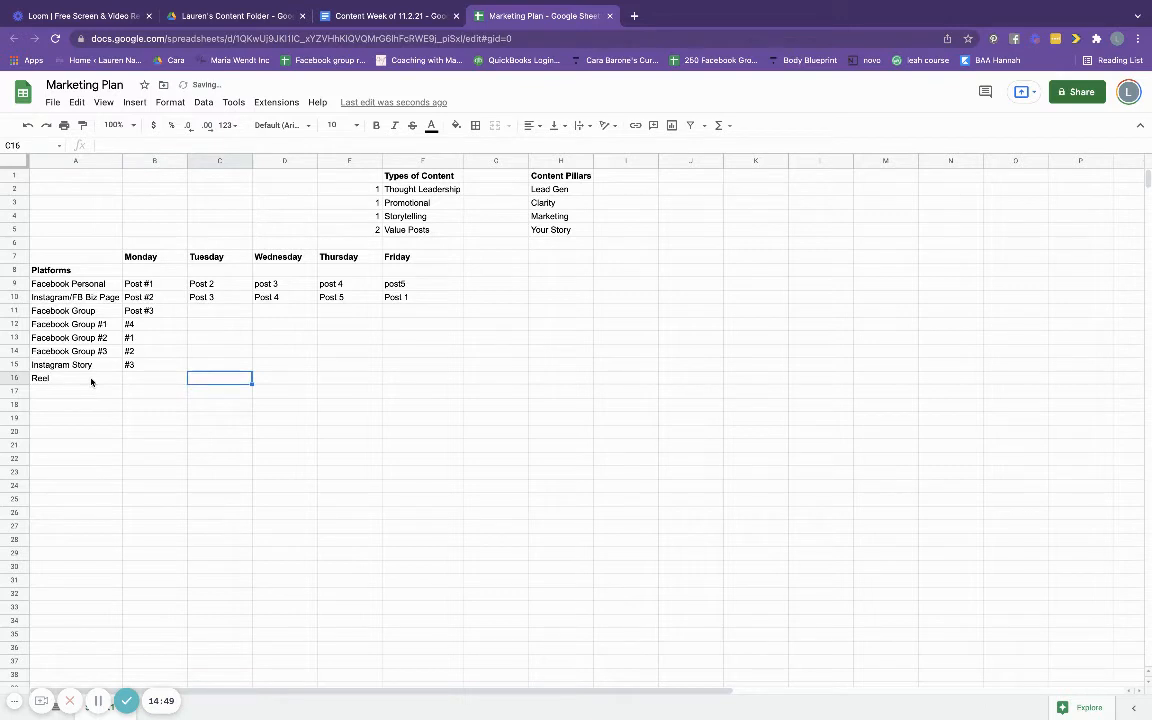
type("Post 3")
key("Tab")
key("Tab")
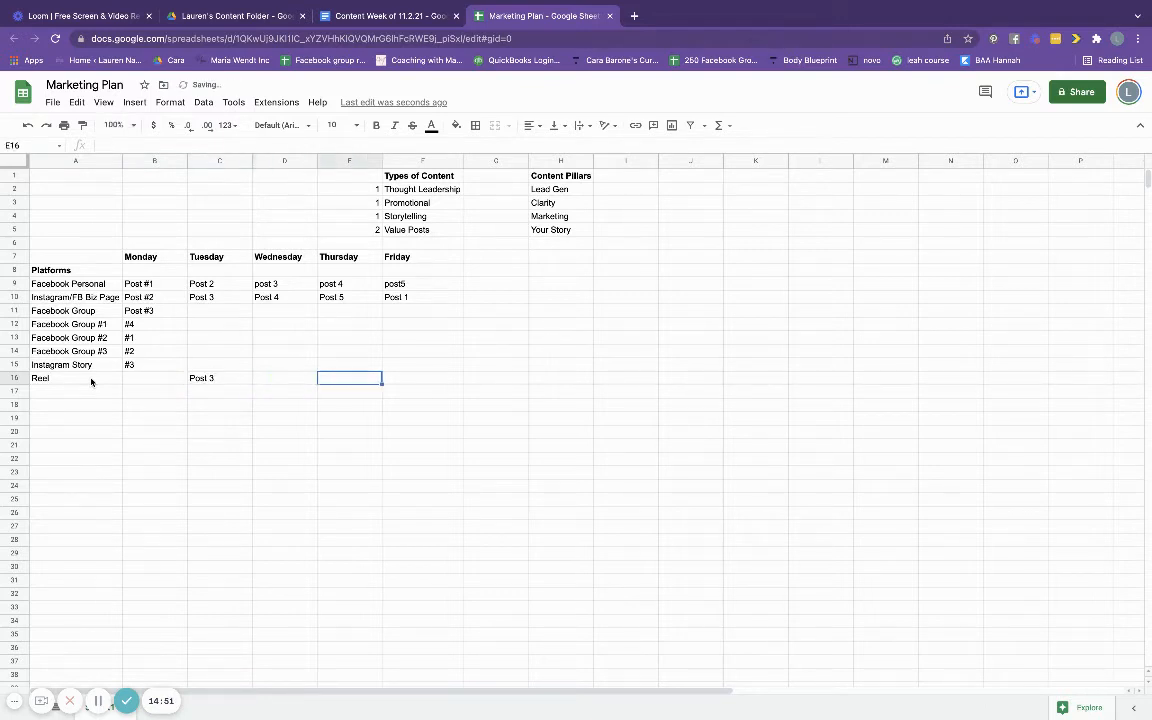
type("Post 3")
key("Return")
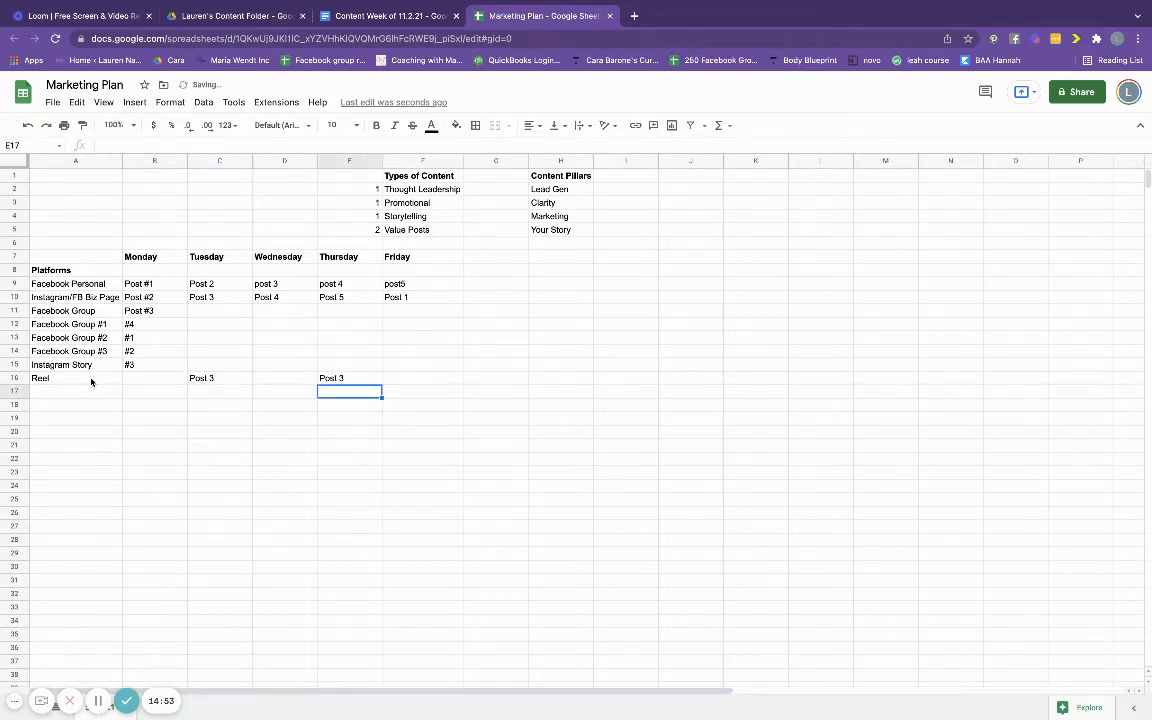
key("Up")
type("Post 4")
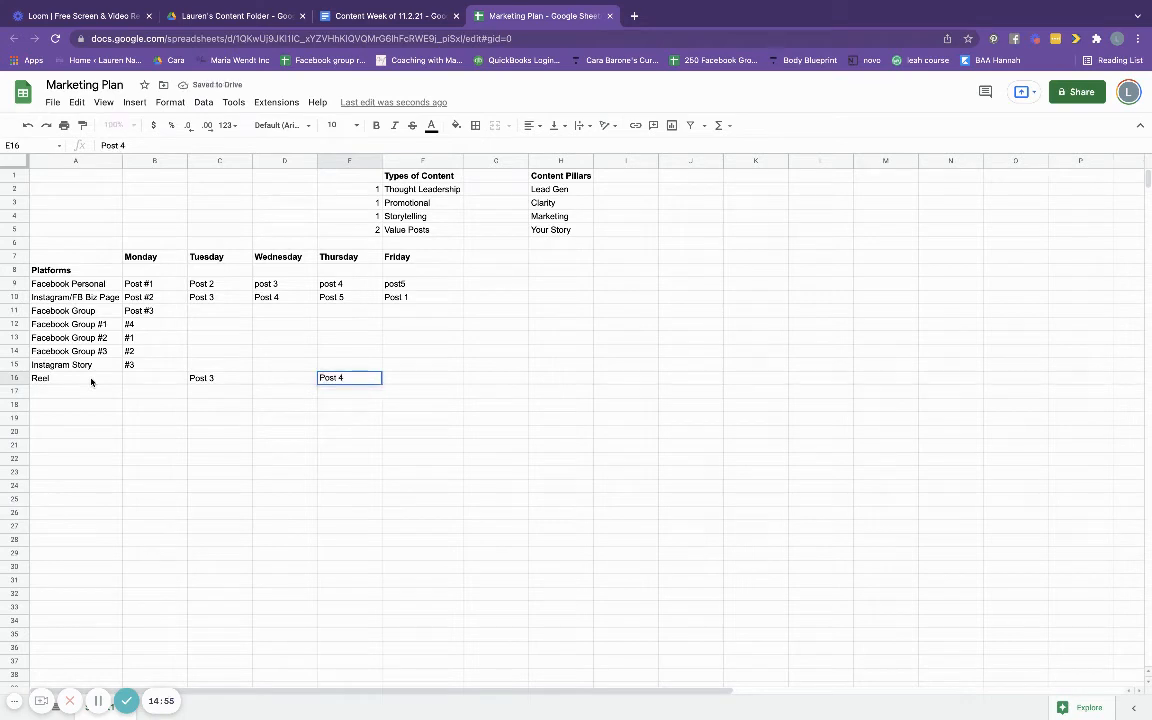
key("Return")
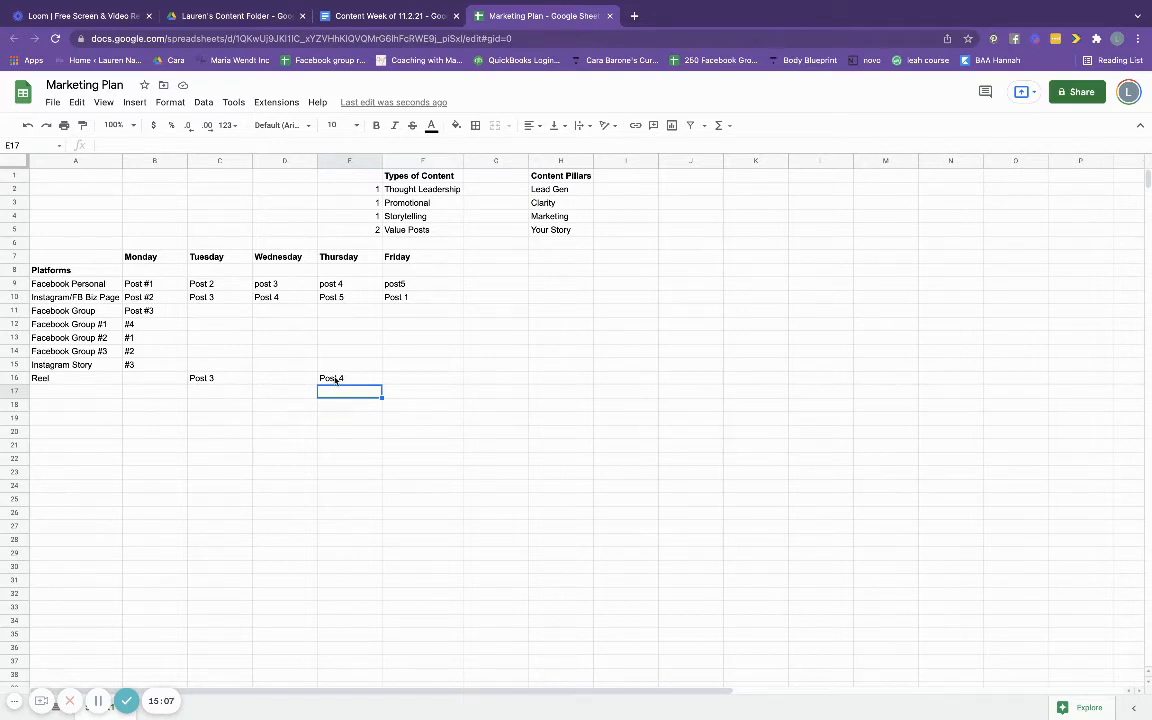
- Add "IG Live" and "Youtube" to the platforms list below Reel, in A17 and A18
left_click(84, 393)
type("IG L")
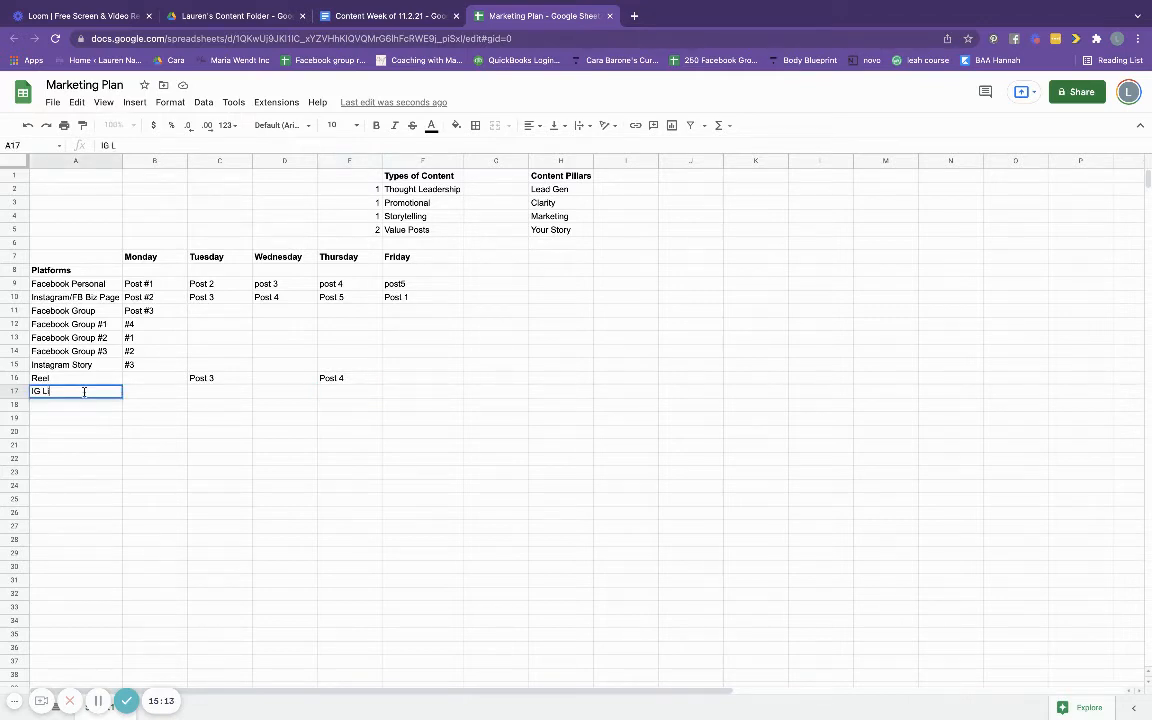
type("ive")
key("Return")
type("Yout")
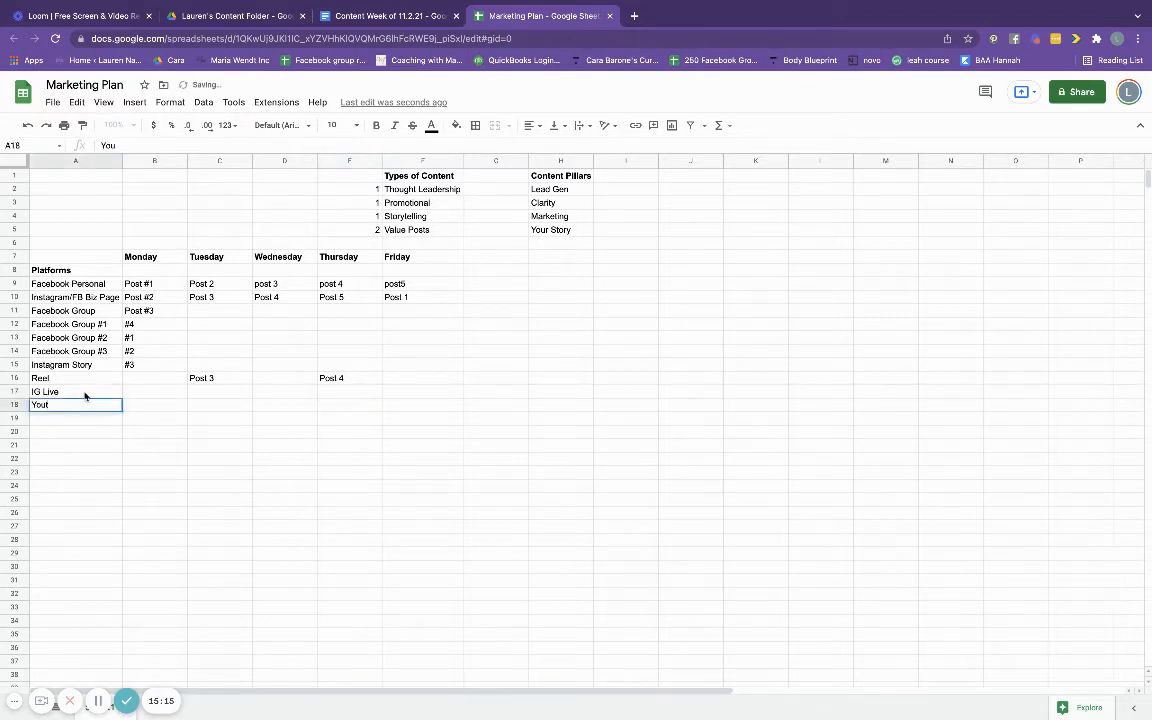
type("ube")
key("Return")
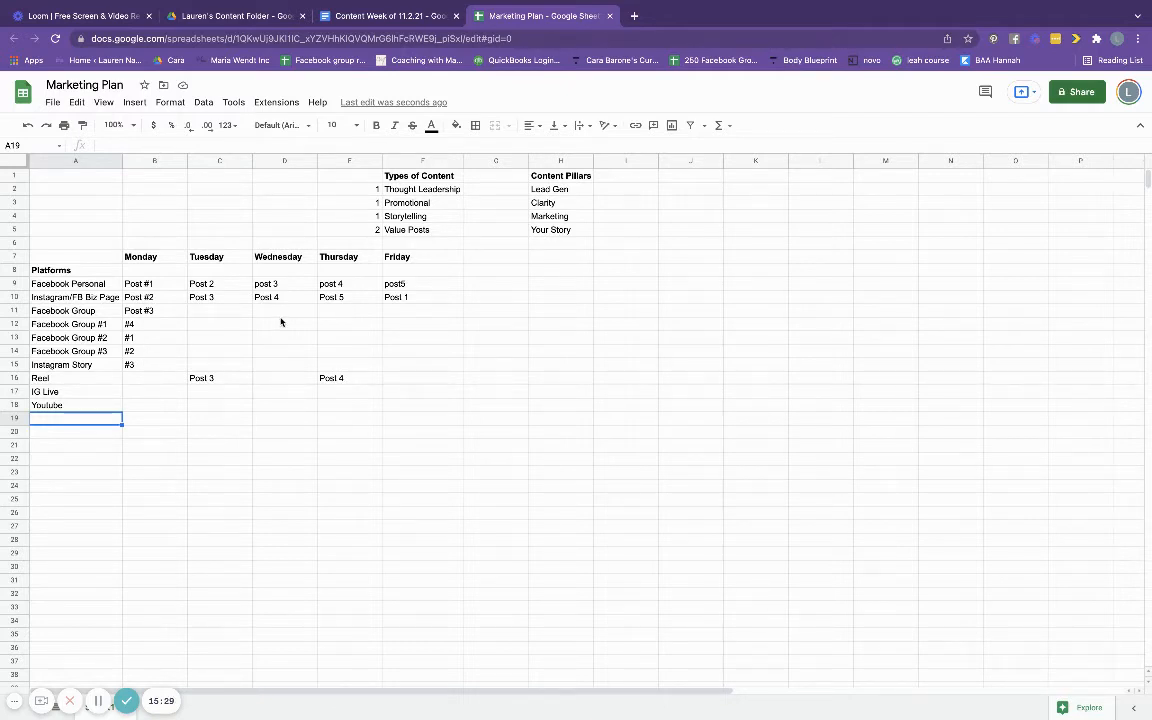
left_click(79, 450)
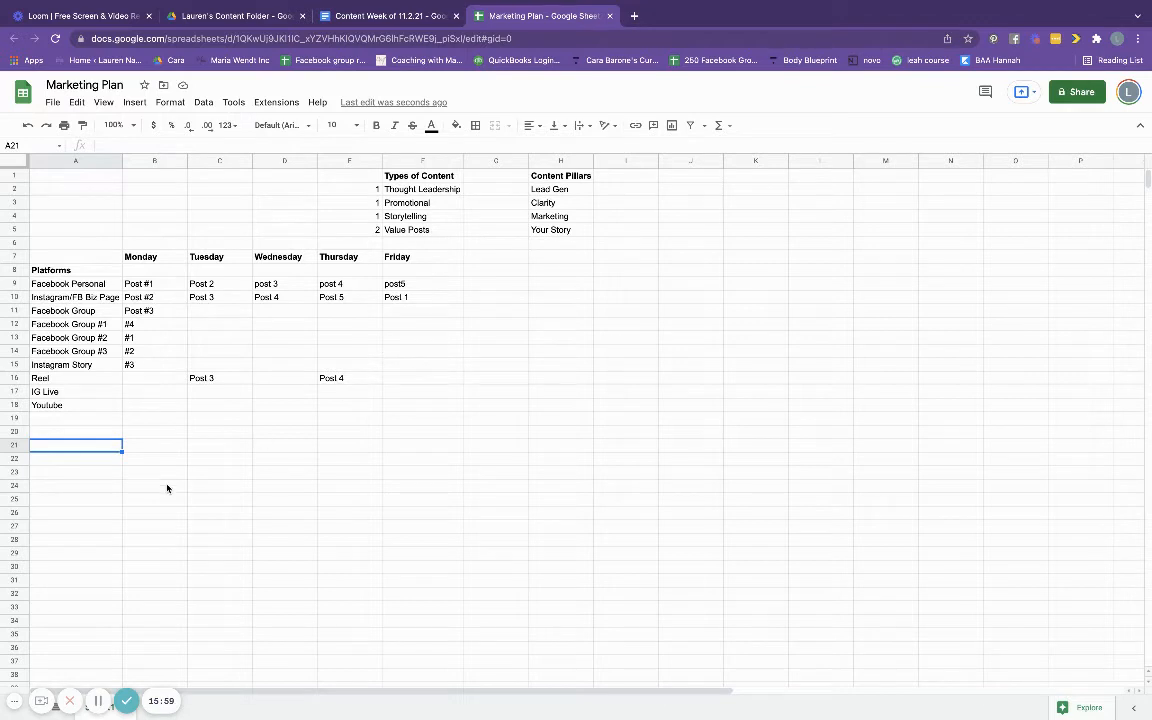
left_click(97, 700)
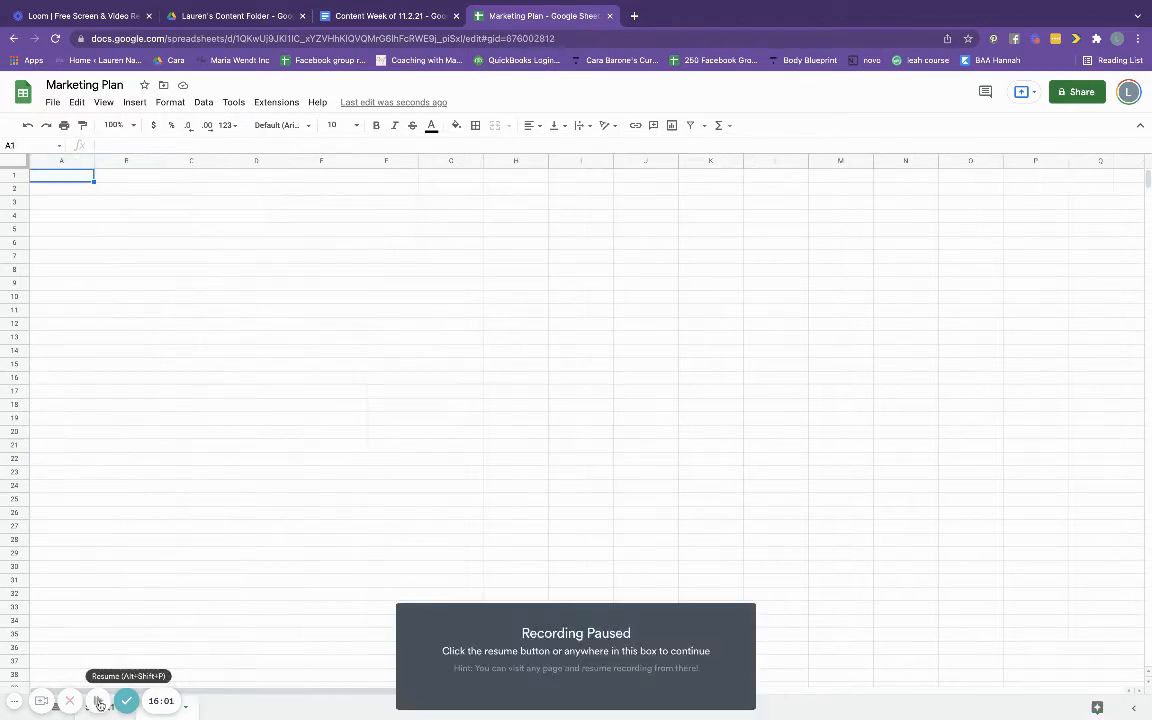
left_click(97, 700)
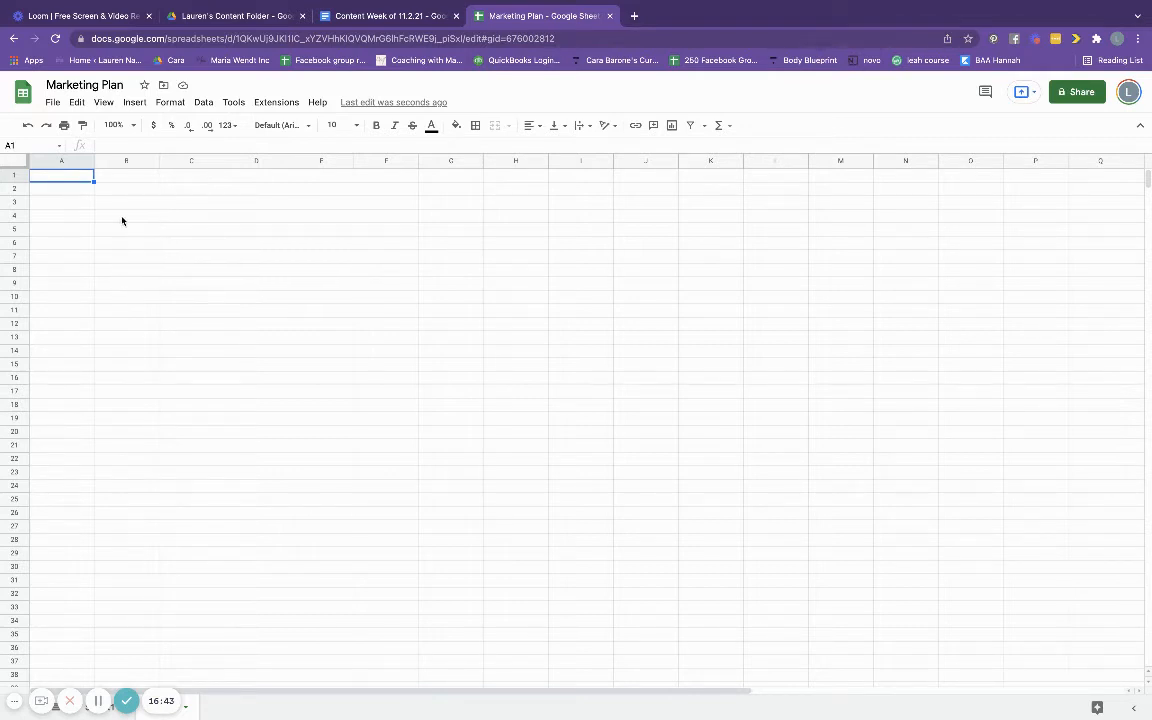
- On the blank second sheet, enter the label "Quarter 1" in A3 with the amount $20,000 beside it in B3
left_click(119, 181)
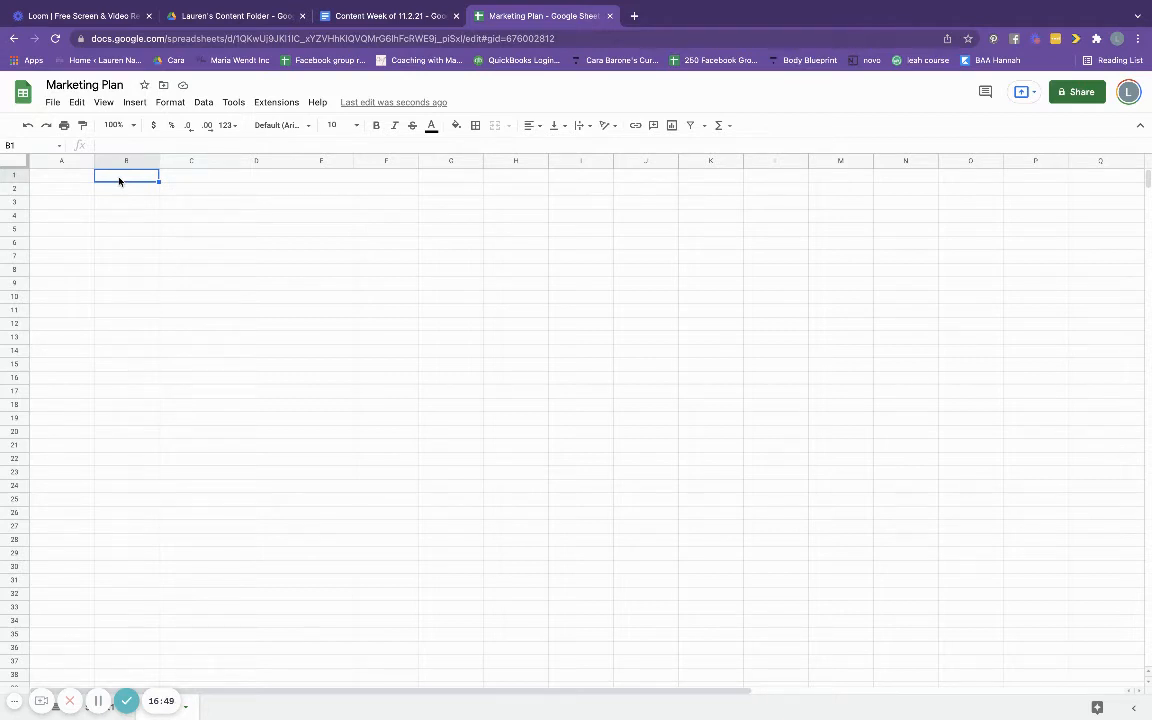
left_click(73, 203)
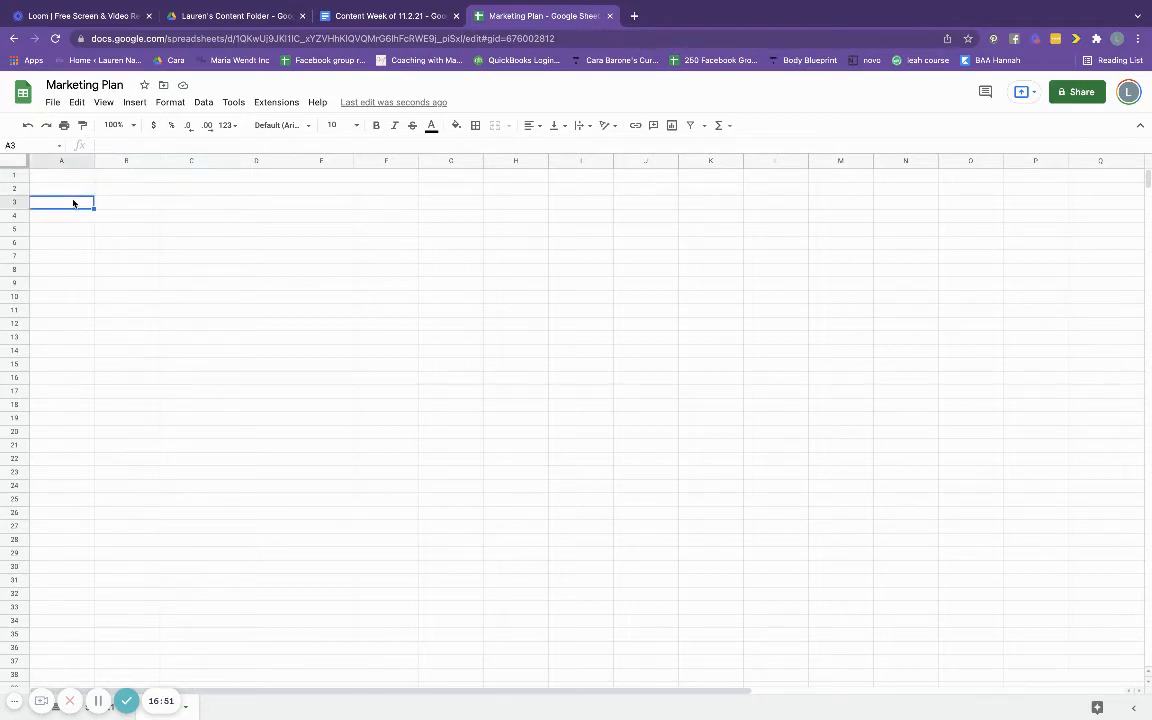
type("Quarter")
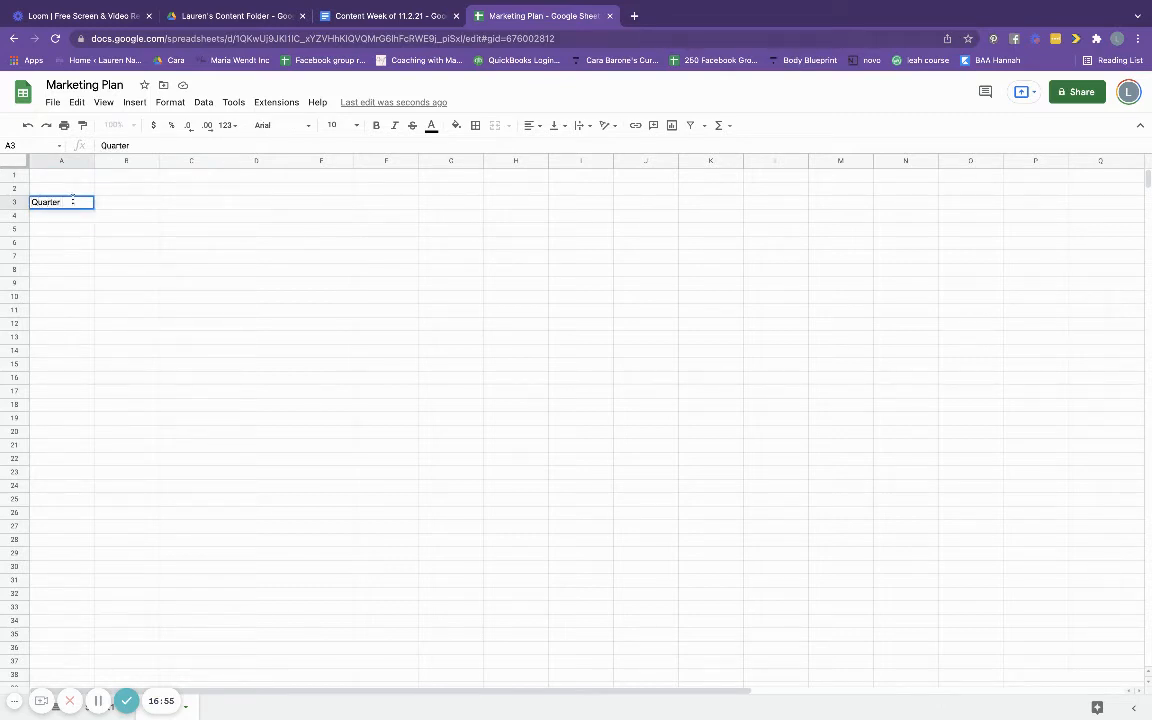
type(" 1")
key("Tab")
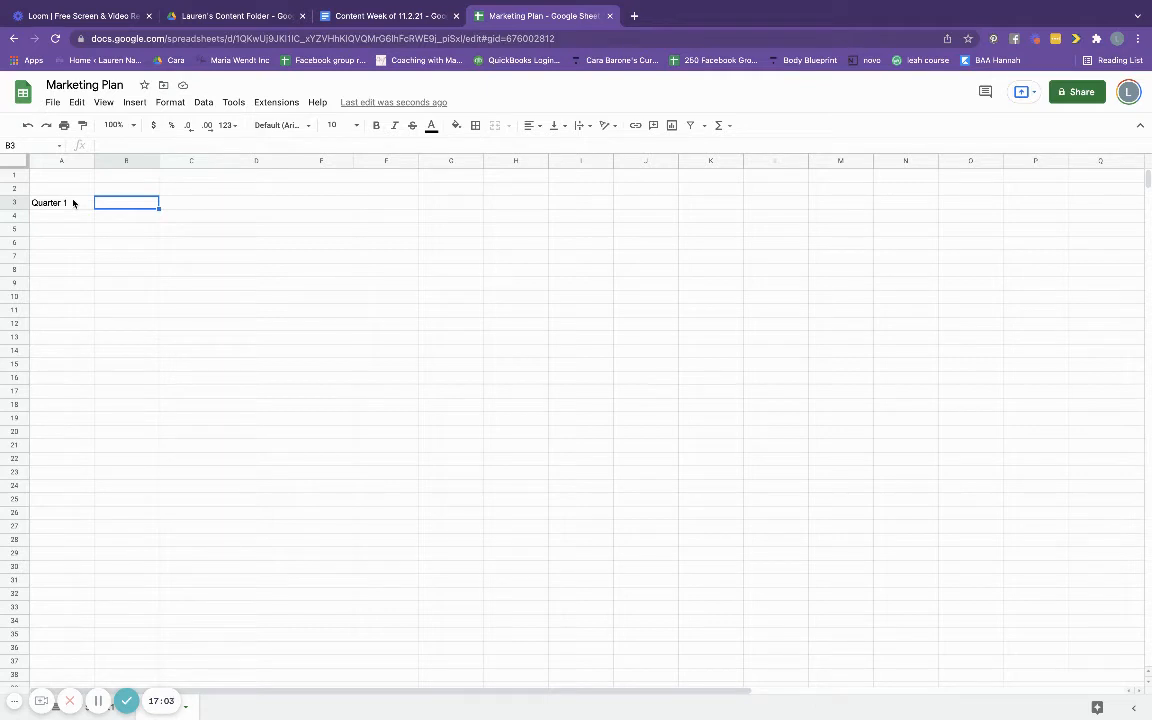
type("$20,000")
key("Return")
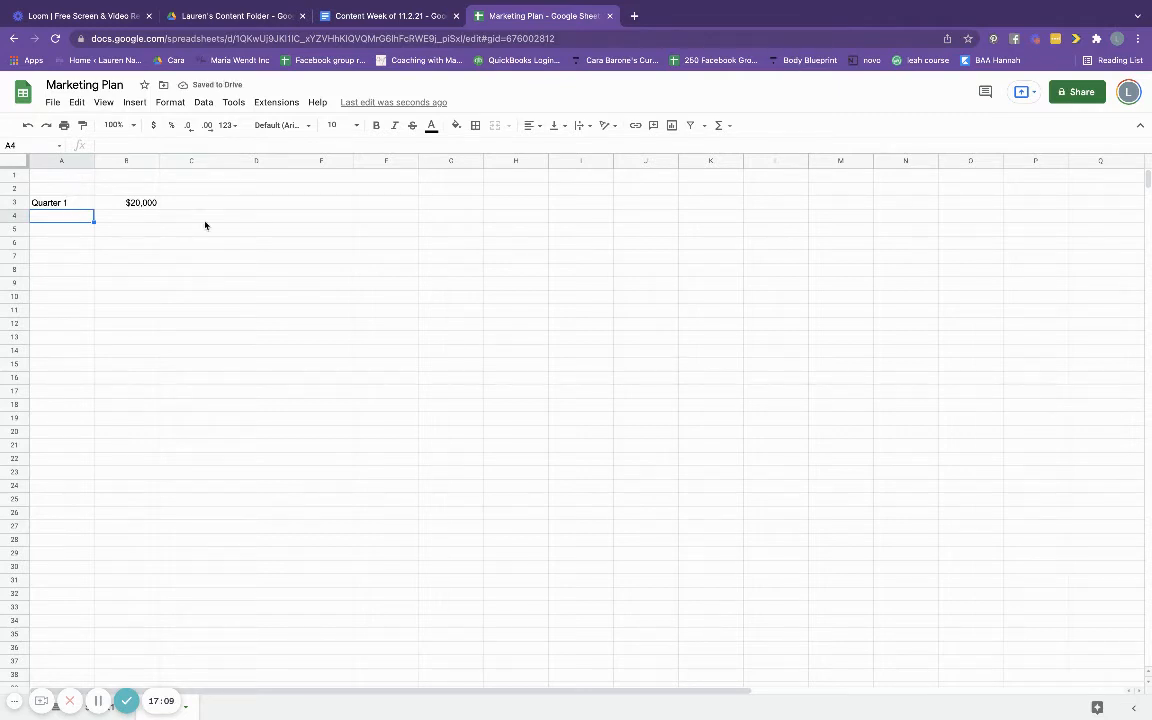
- List the offers "1:1 Coaching", "Intensives" and "1 Month Pkg" in A5 to A7 below the Quarter 1 row
left_click(71, 229)
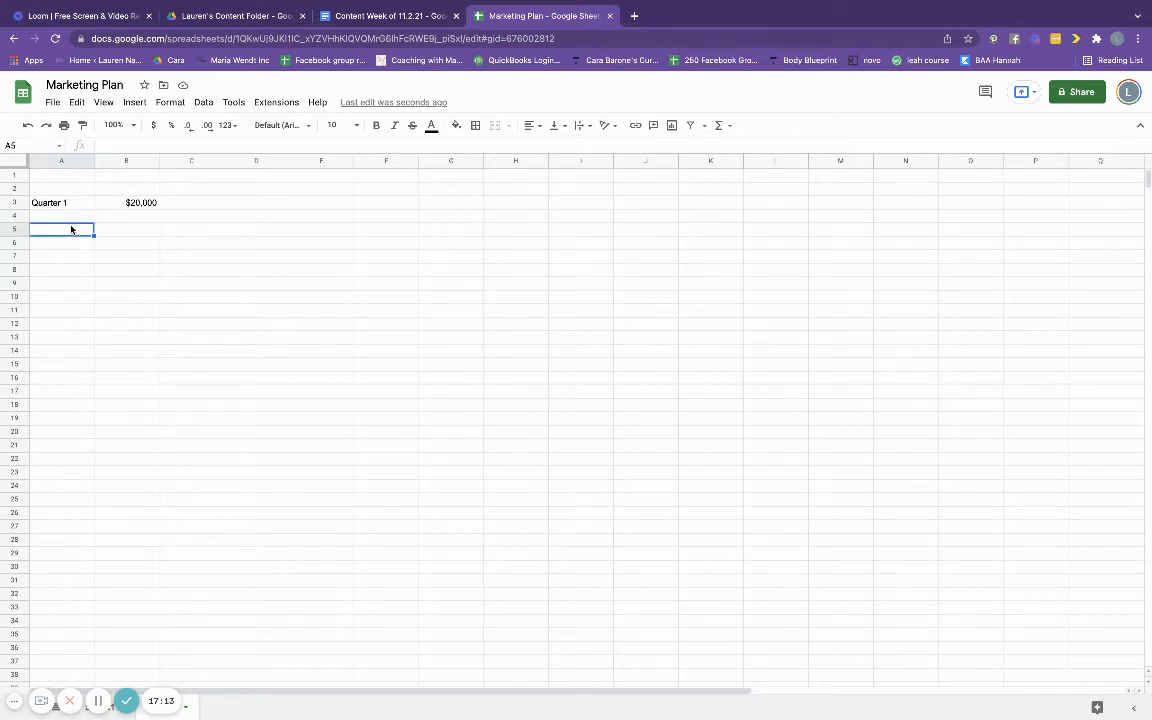
type("1:1 Coaching")
key("Tab")
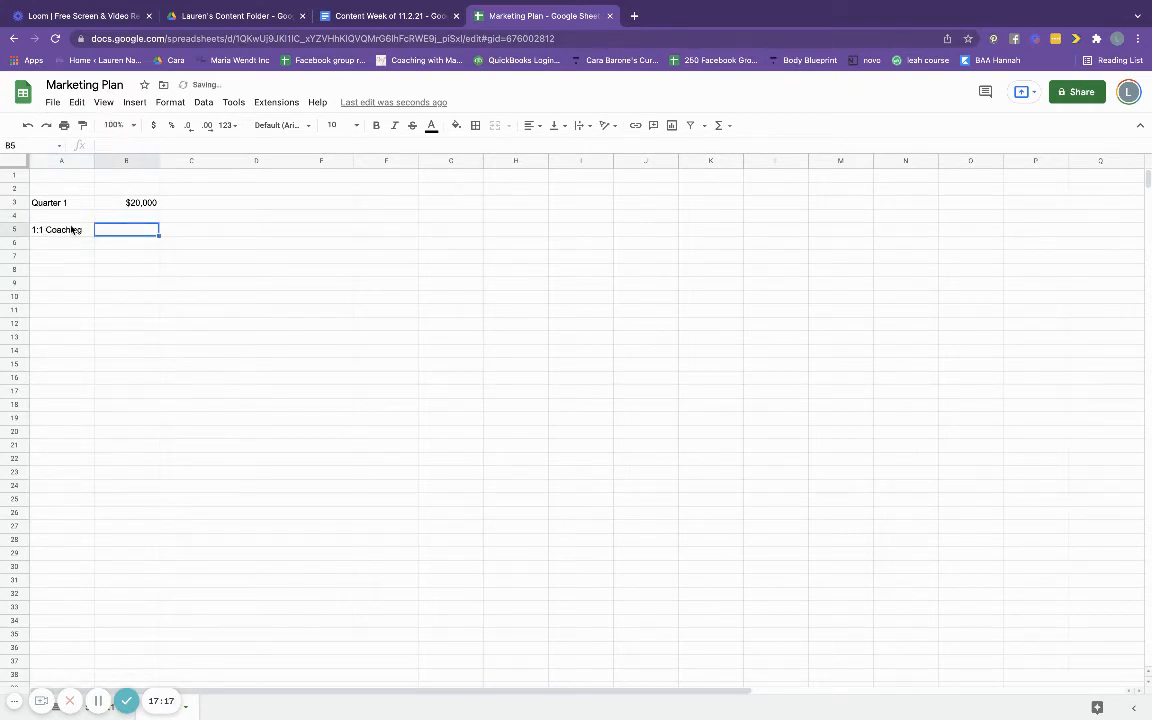
key("Return")
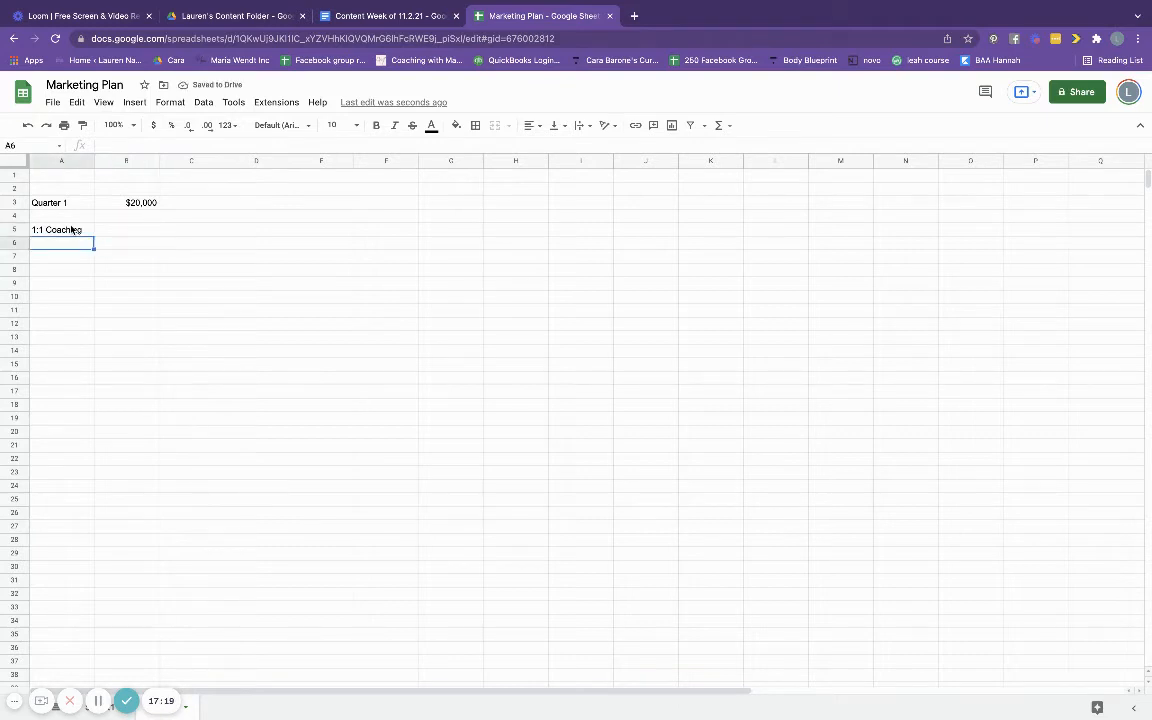
type("Instensiv")
key("BackSpace")
key("BackSpace")
key("BackSpace")
key("BackSpace")
key("BackSpace")
key("BackSpace")
key("BackSpace")
type("tesnsives")
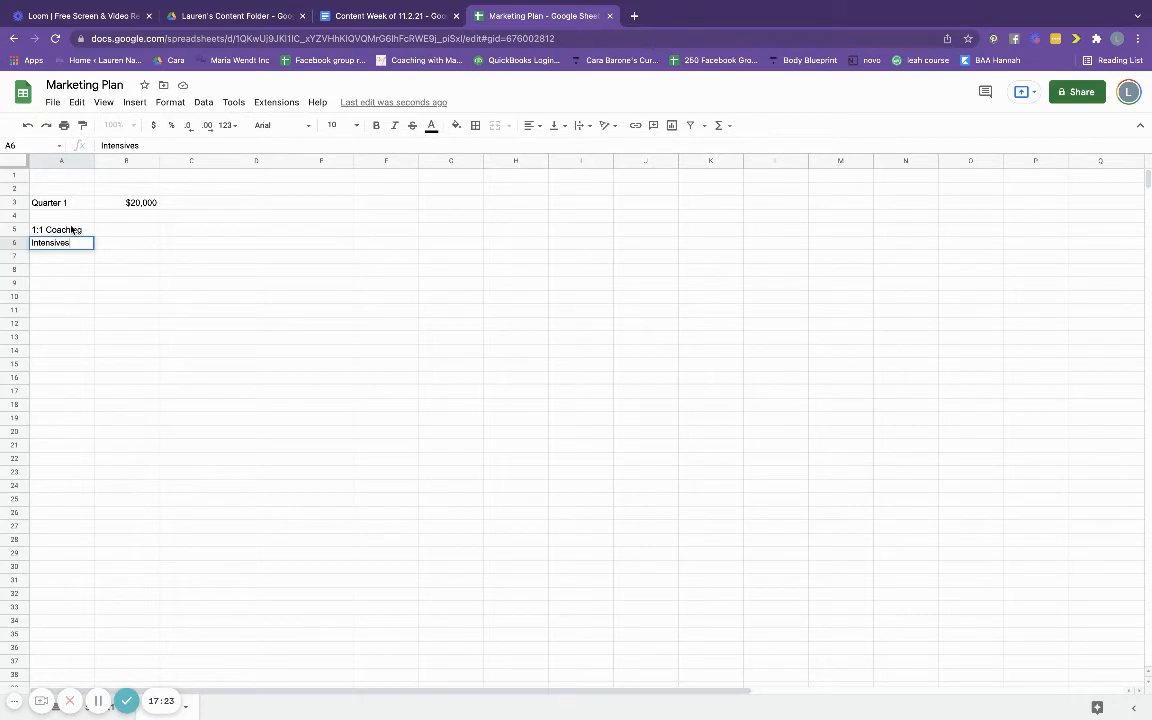
key("Return")
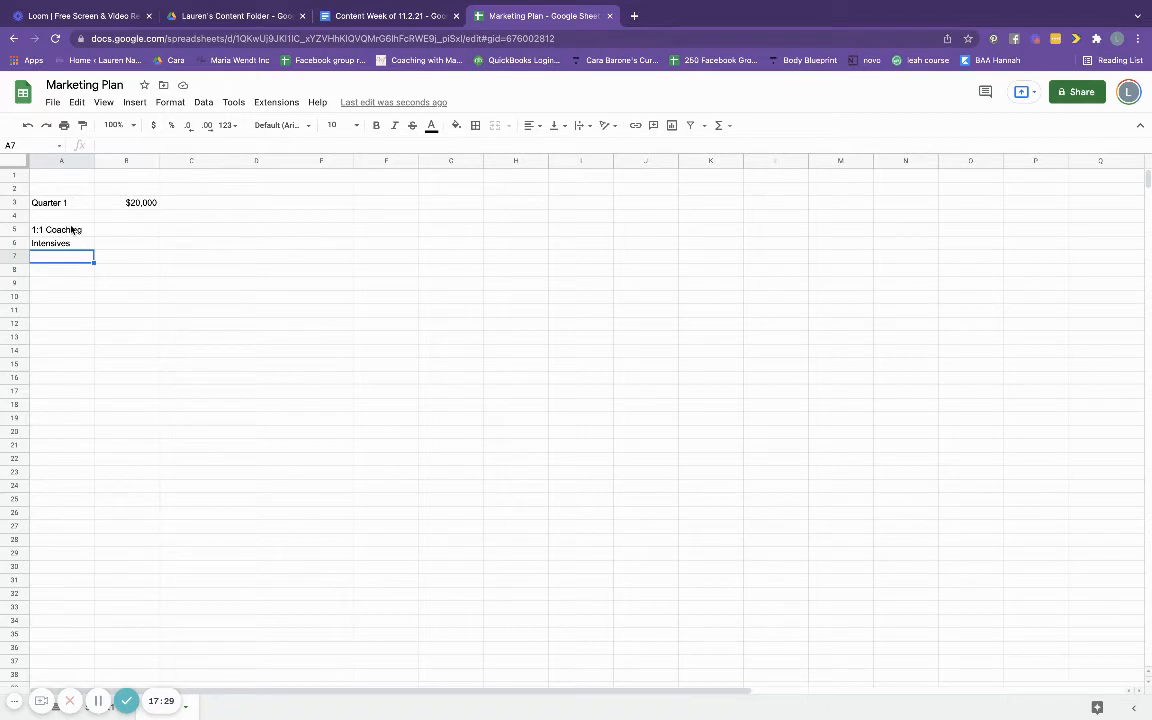
type("1 Month Pkg")
key("Tab")
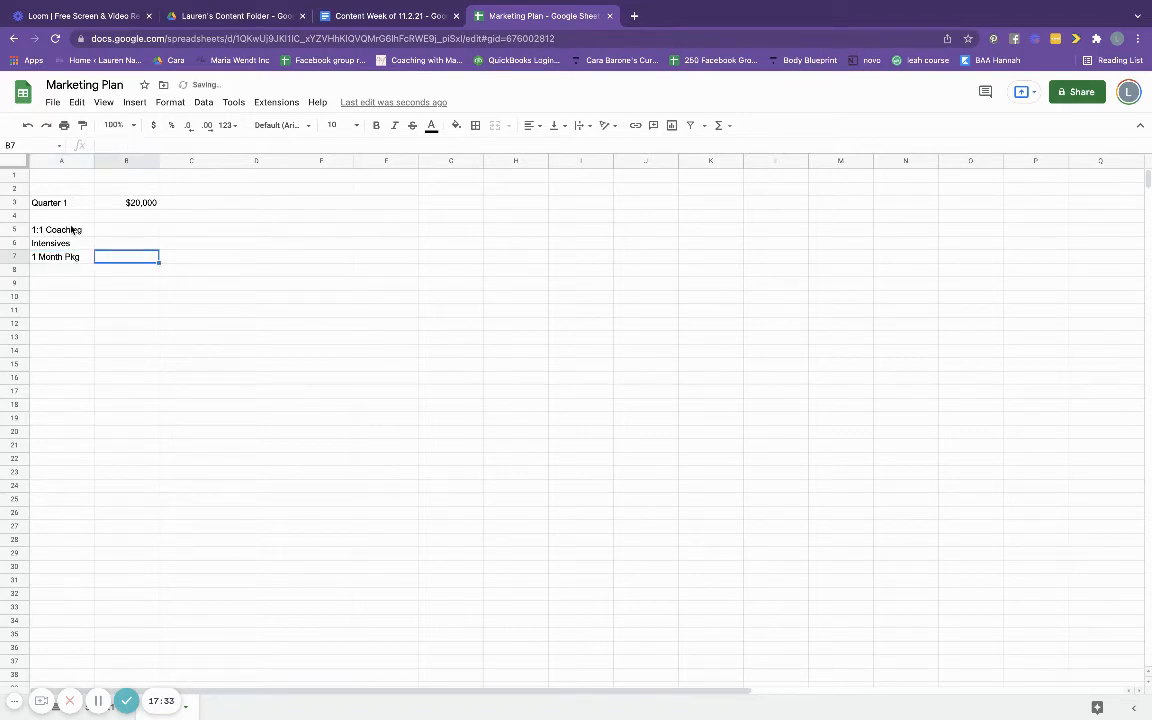
- Enter the offer prices 3000, 397 and 500 in C5 to C7, leaving column B empty
left_click(119, 231)
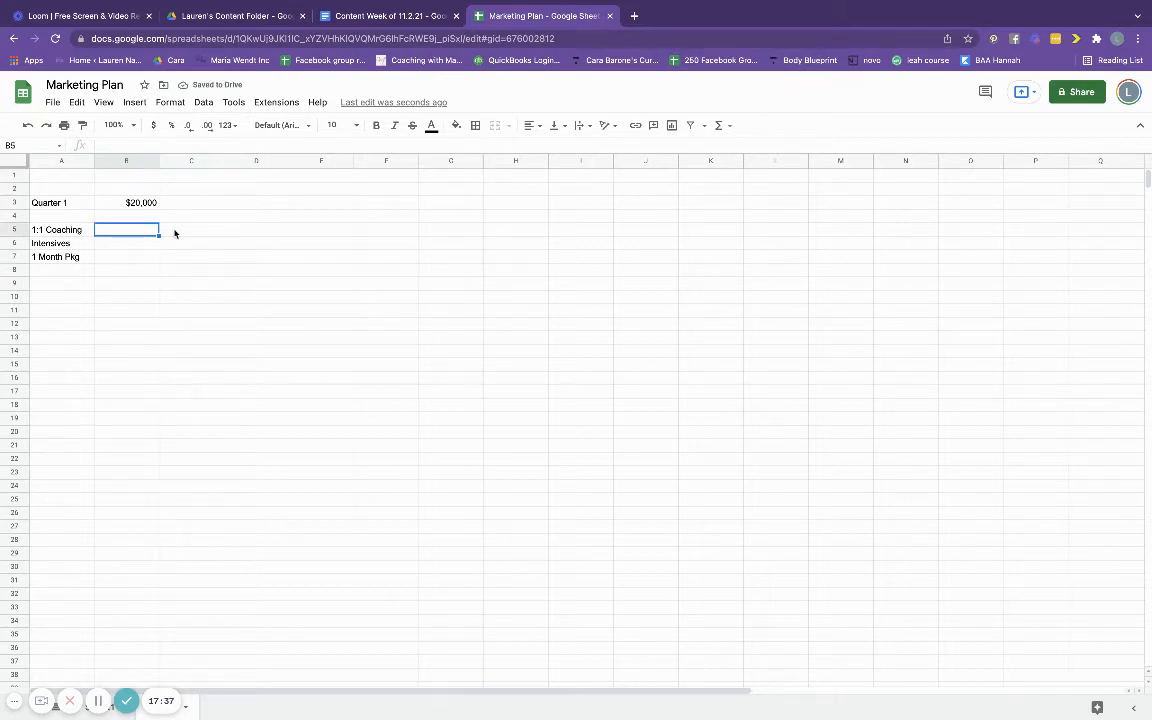
key("Tab")
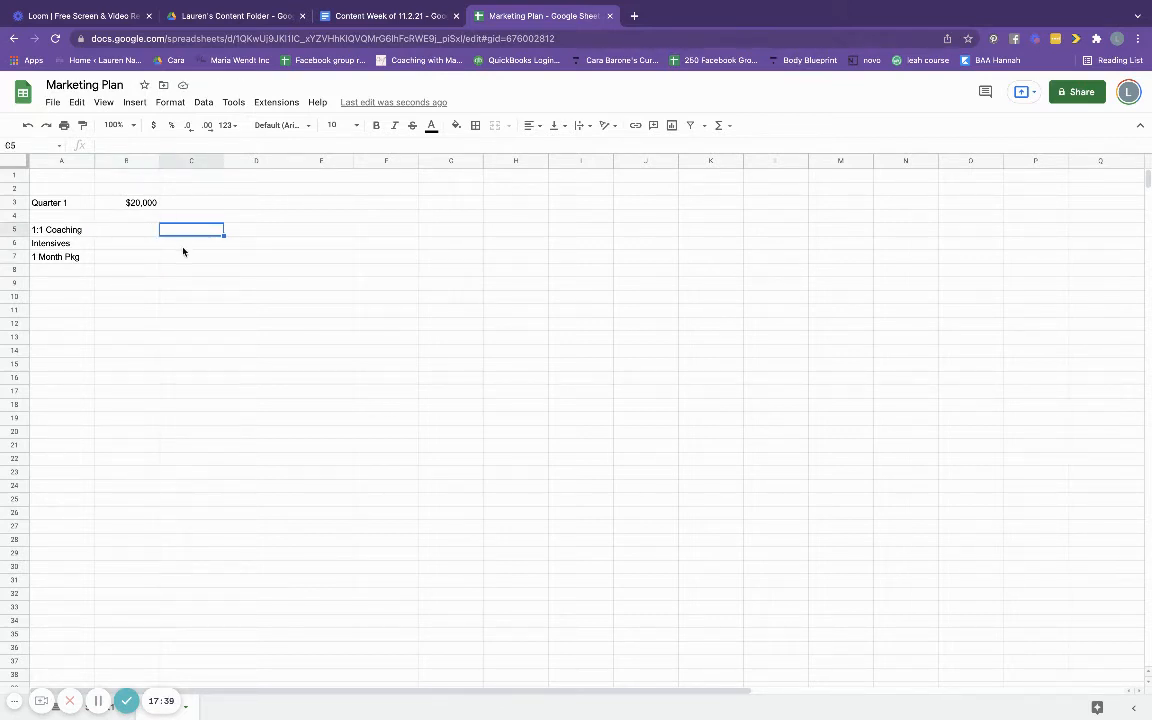
type("3000")
key("Return")
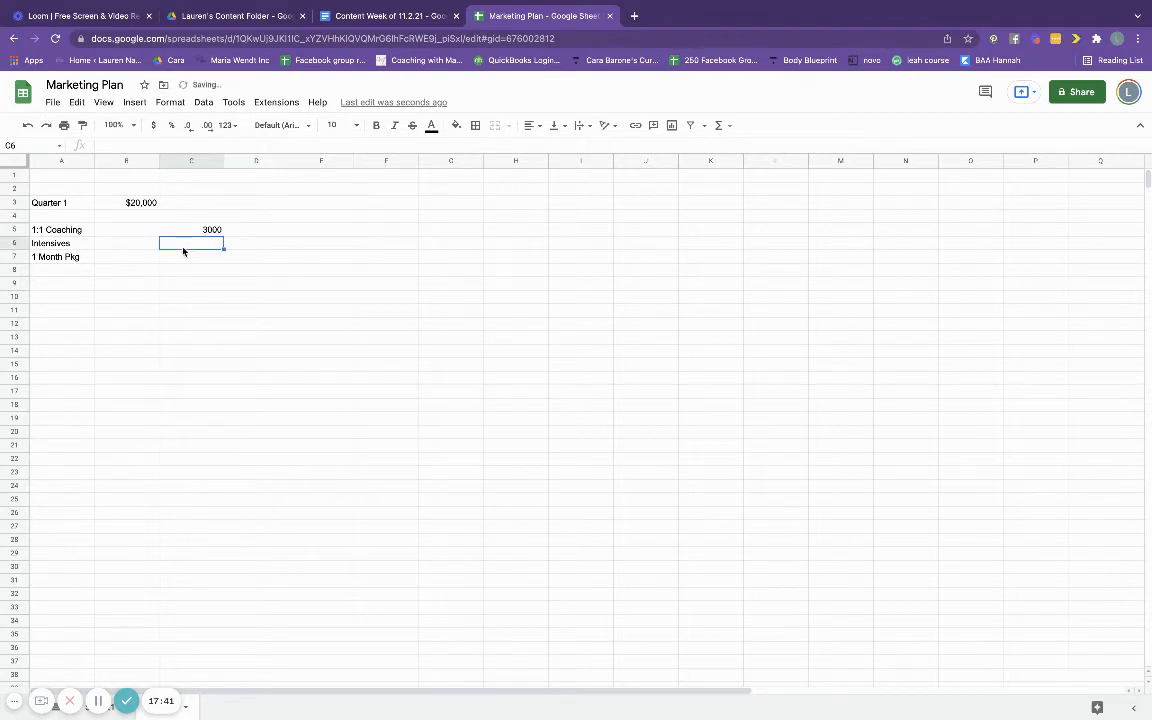
type("397")
key("Return")
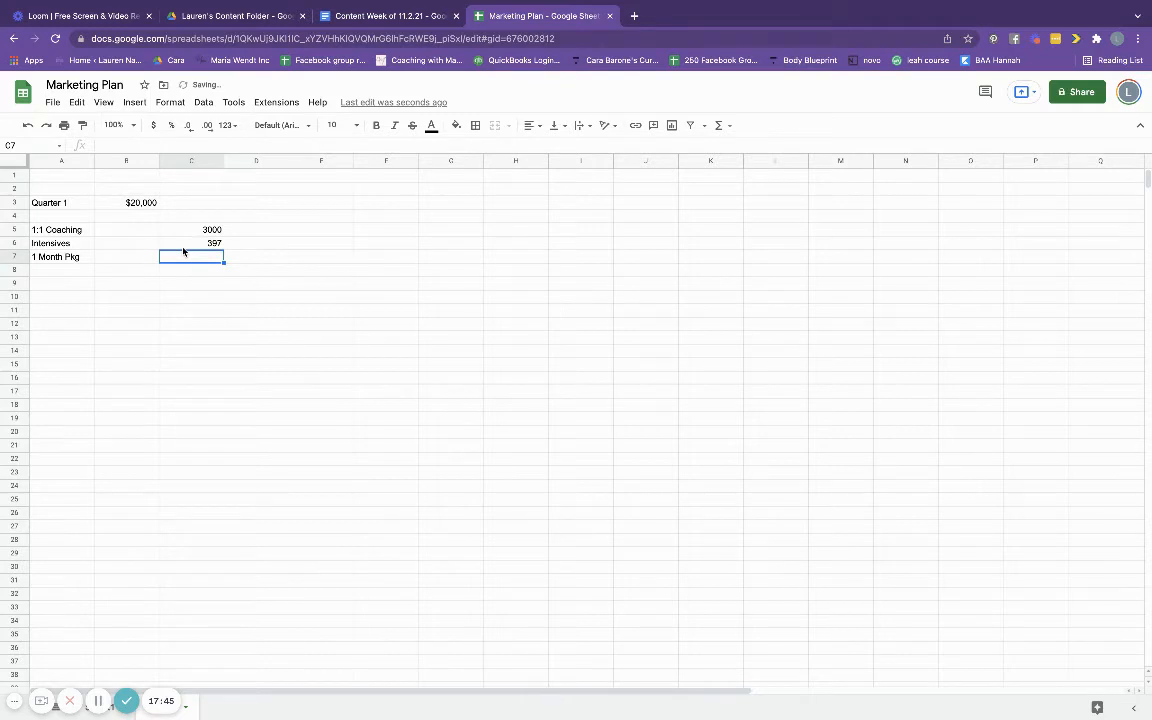
type("500")
key("Return")
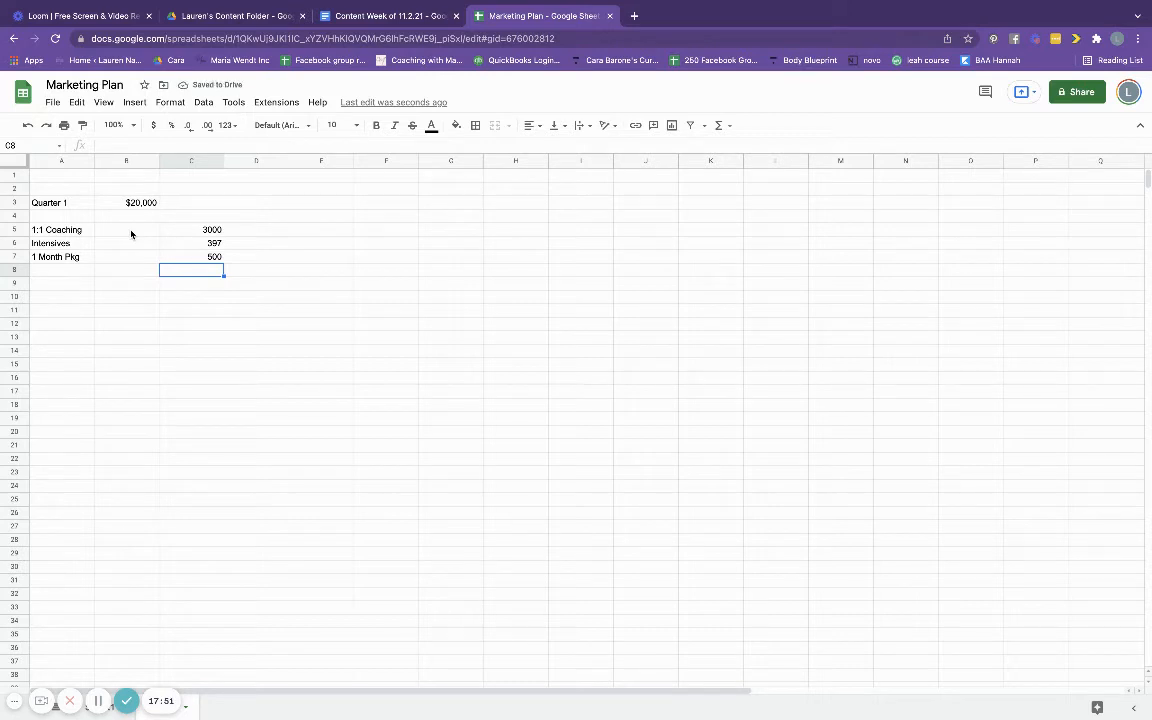
left_click(183, 285)
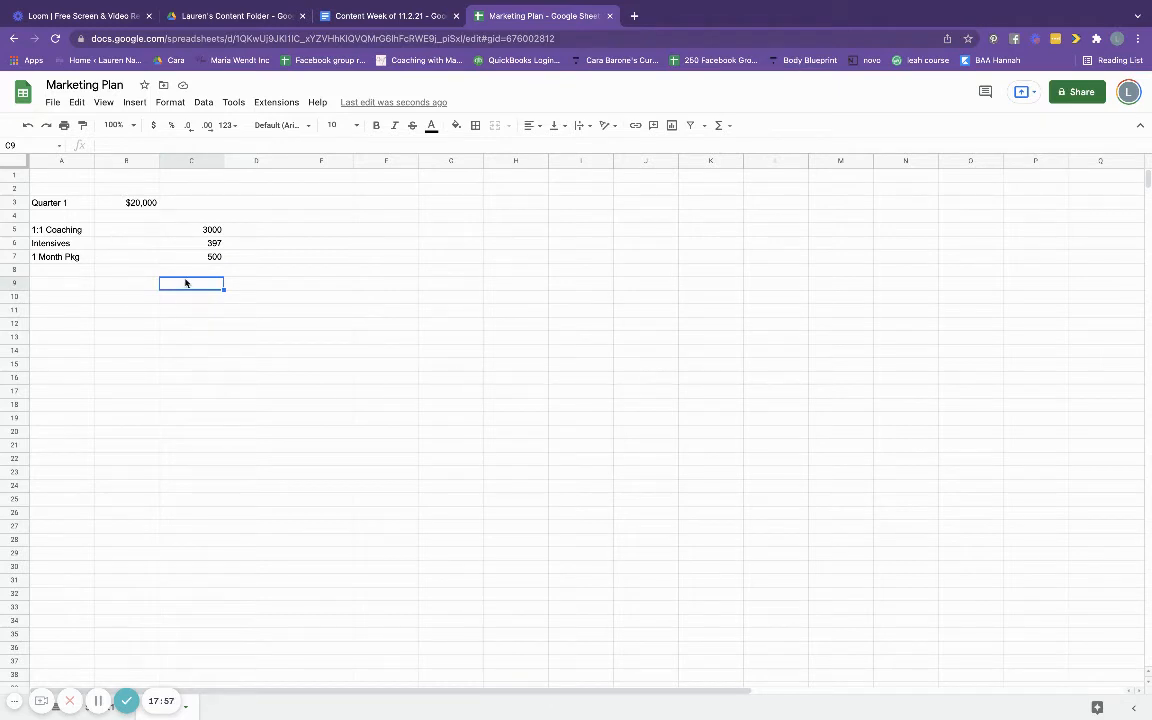
type("=")
key("BackSpace")
- Enter 300, 397 and 500 in B5 to B7, directly beside the three offers
left_click(133, 232)
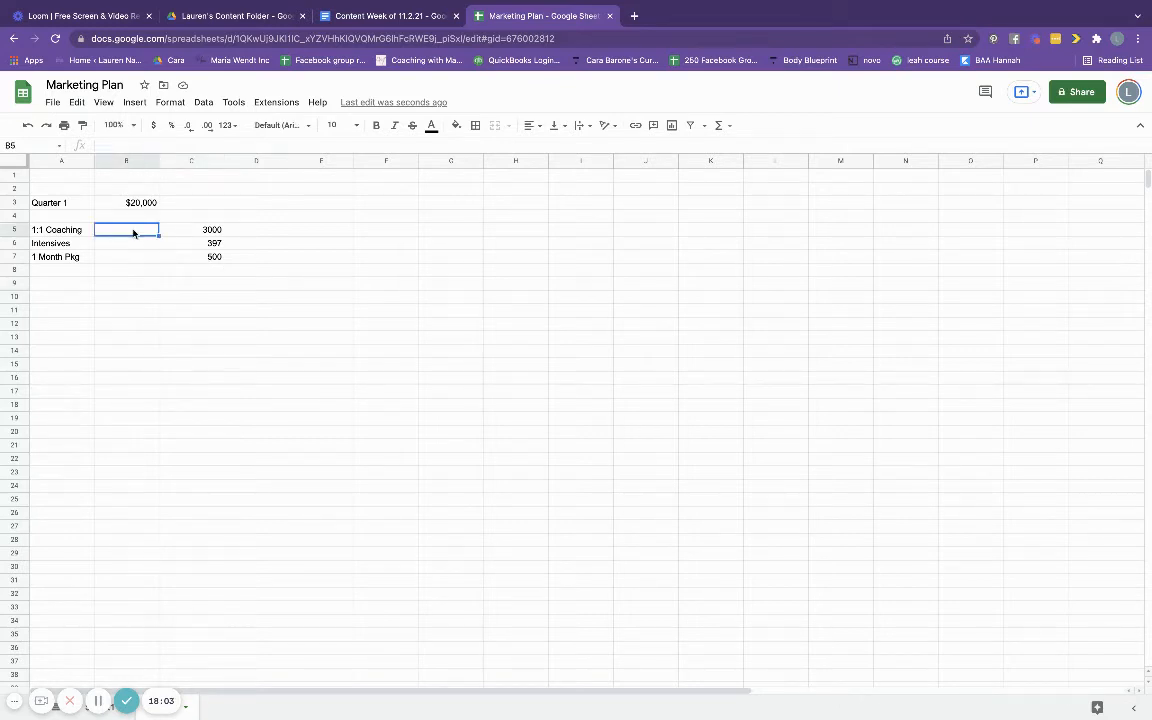
type("300")
key("Return")
type("397")
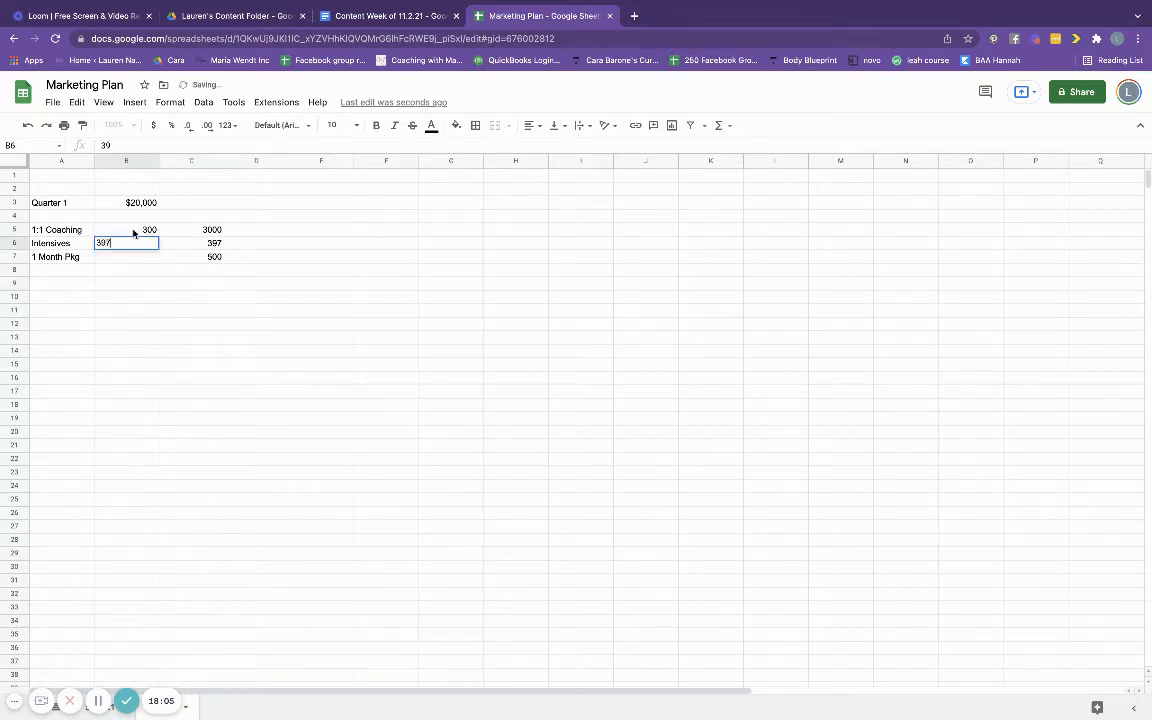
key("Return")
type("500")
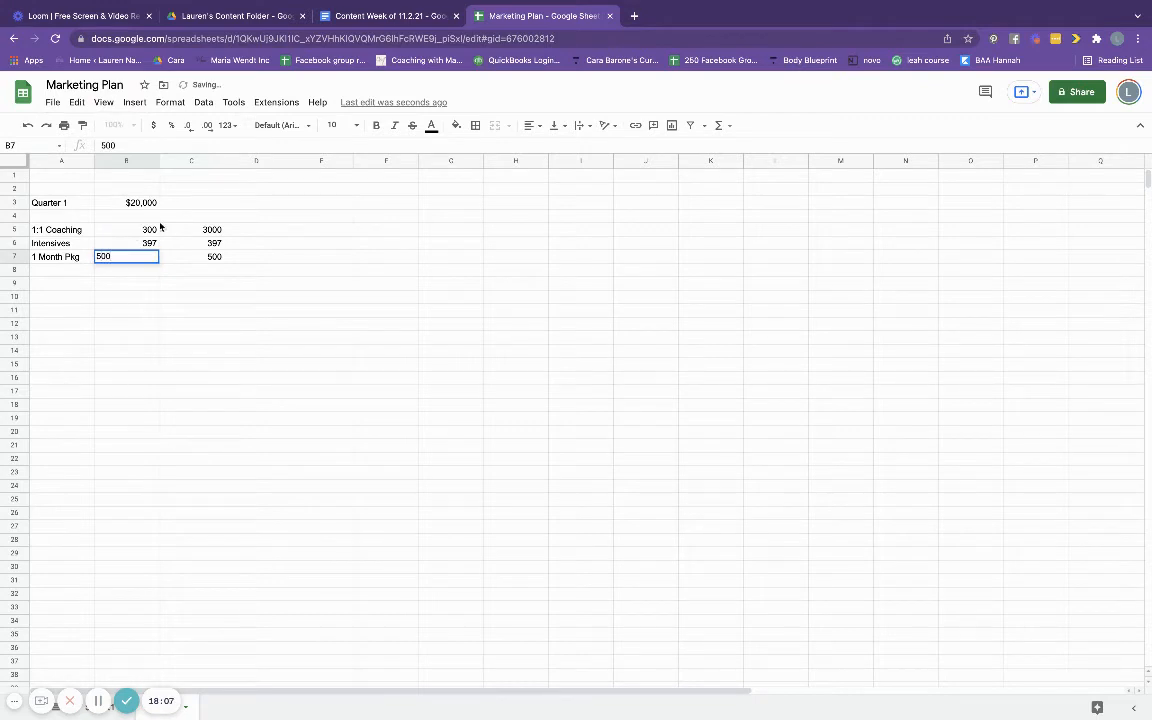
- Clear the duplicate prices from C5 to C7
left_click_drag(188, 230, 190, 256)
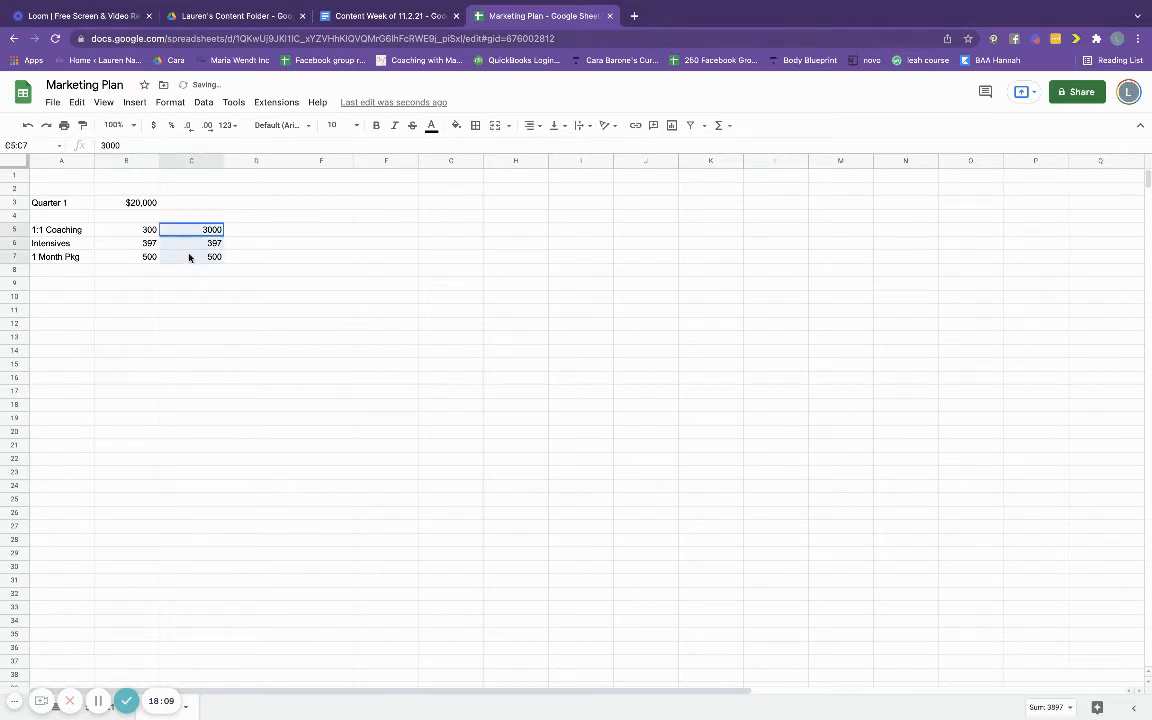
key("Delete")
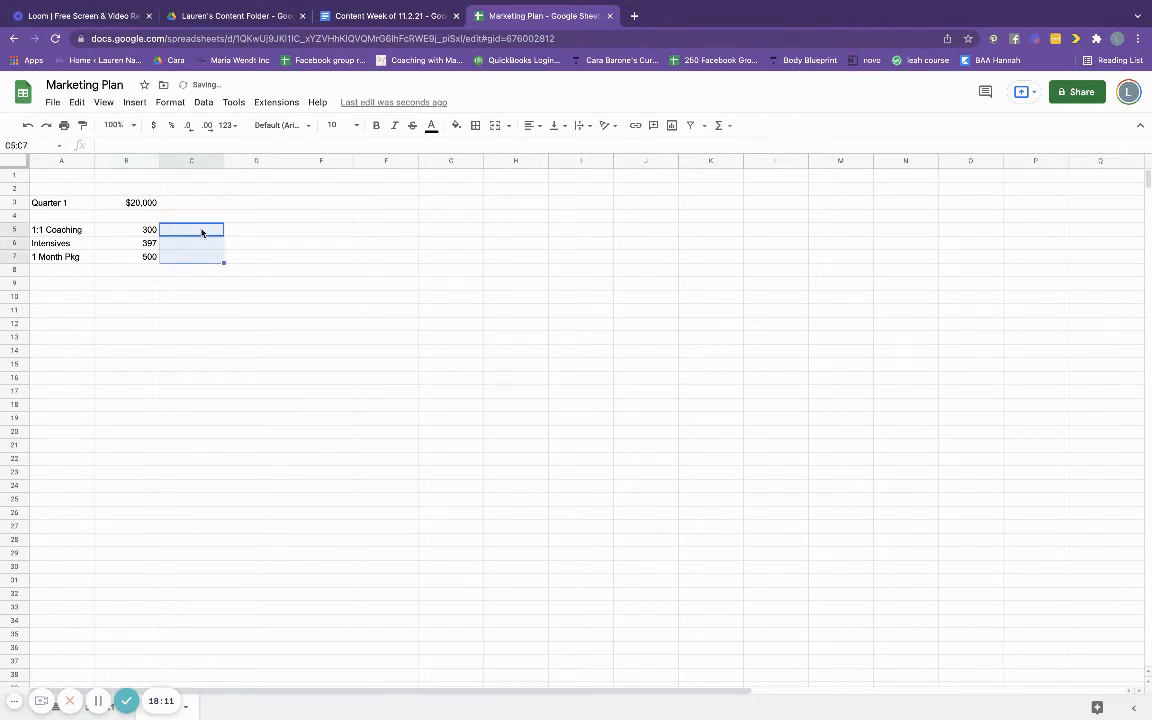
left_click(207, 232)
- Correct the 1:1 Coaching price in B5 to 3000
left_click(150, 232)
type("3000")
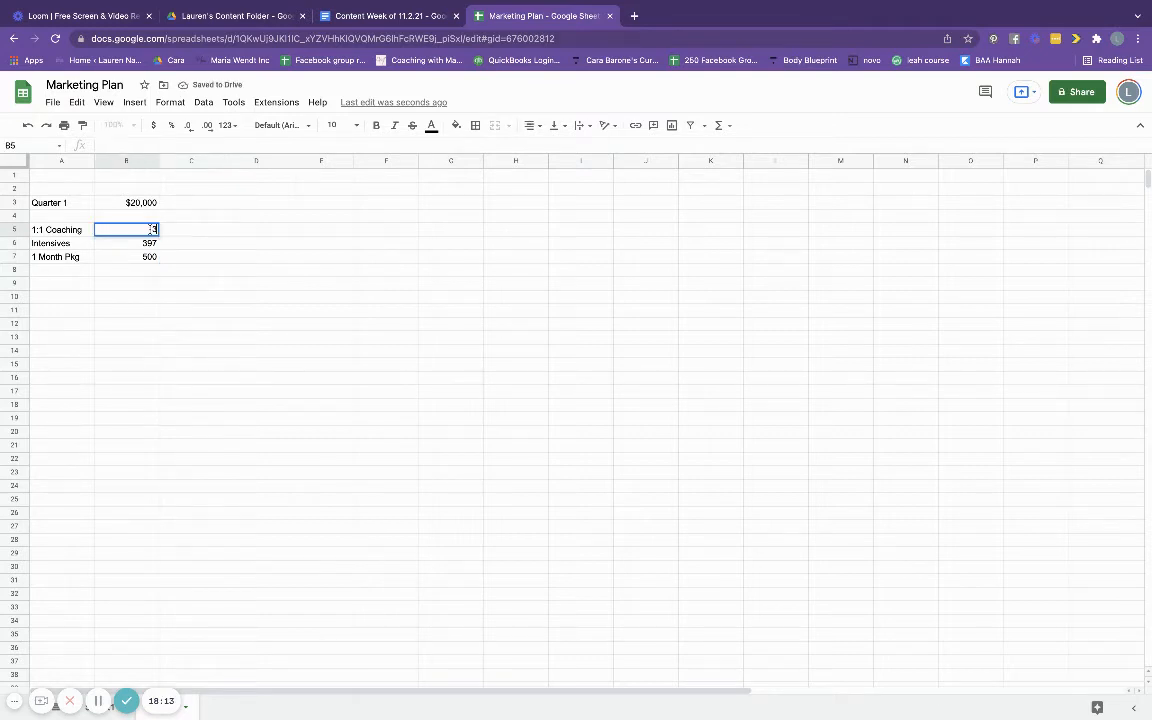
key("Return")
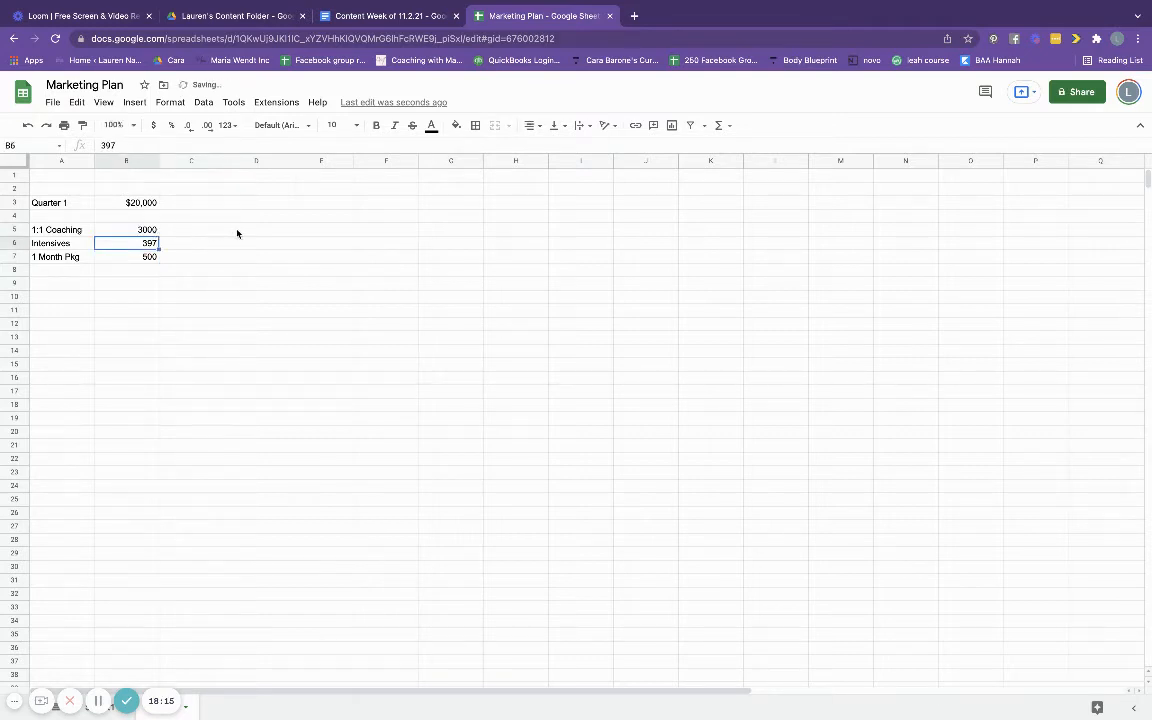
- Enter a quantity of 1 for each of the three offers in C5 to C7
left_click(237, 233)
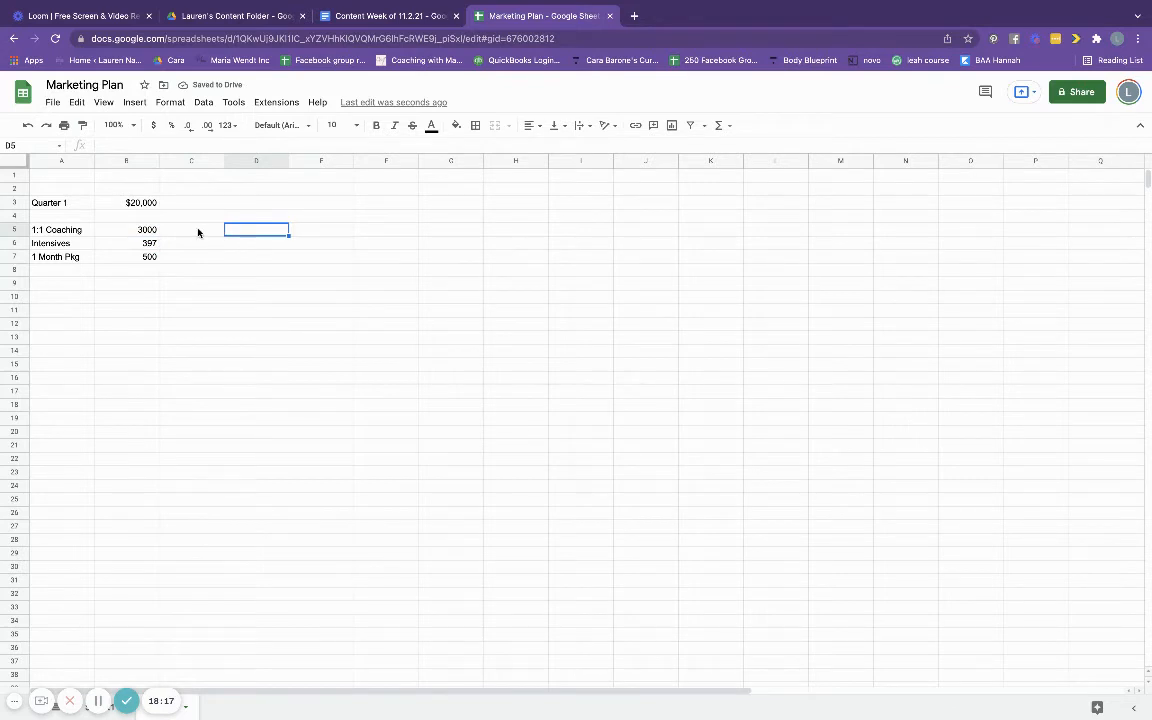
left_click(198, 232)
type("1")
key("Return")
type("1")
key("Return")
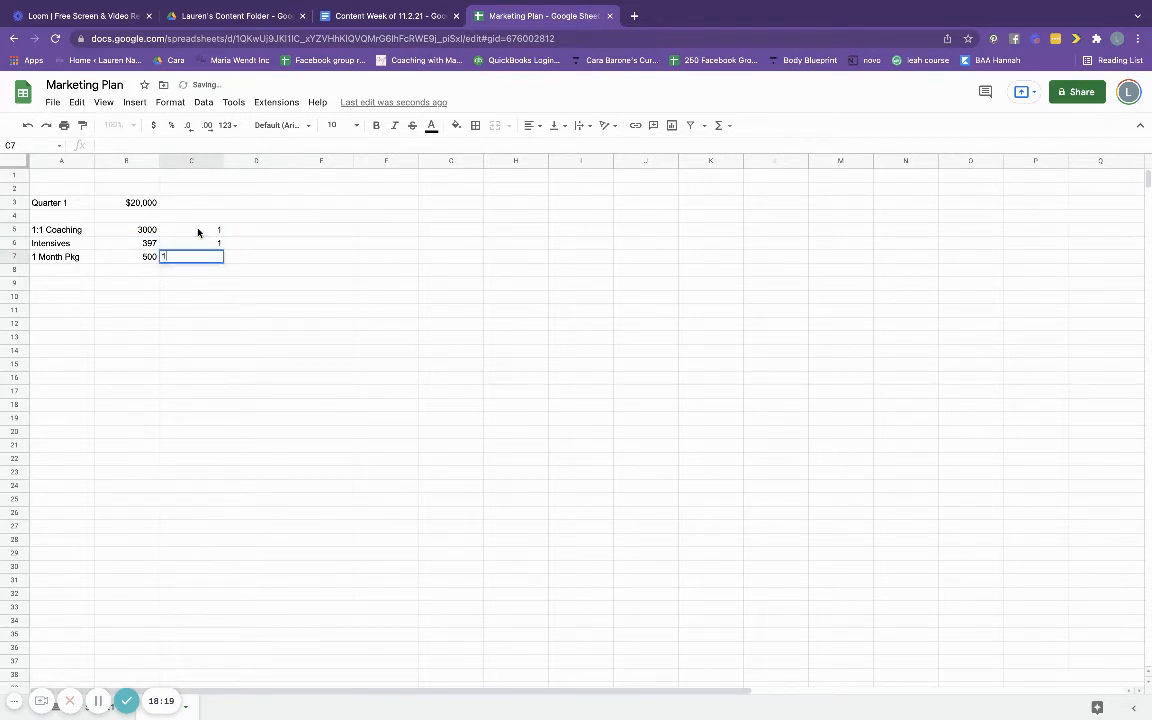
type("1")
key("Return")
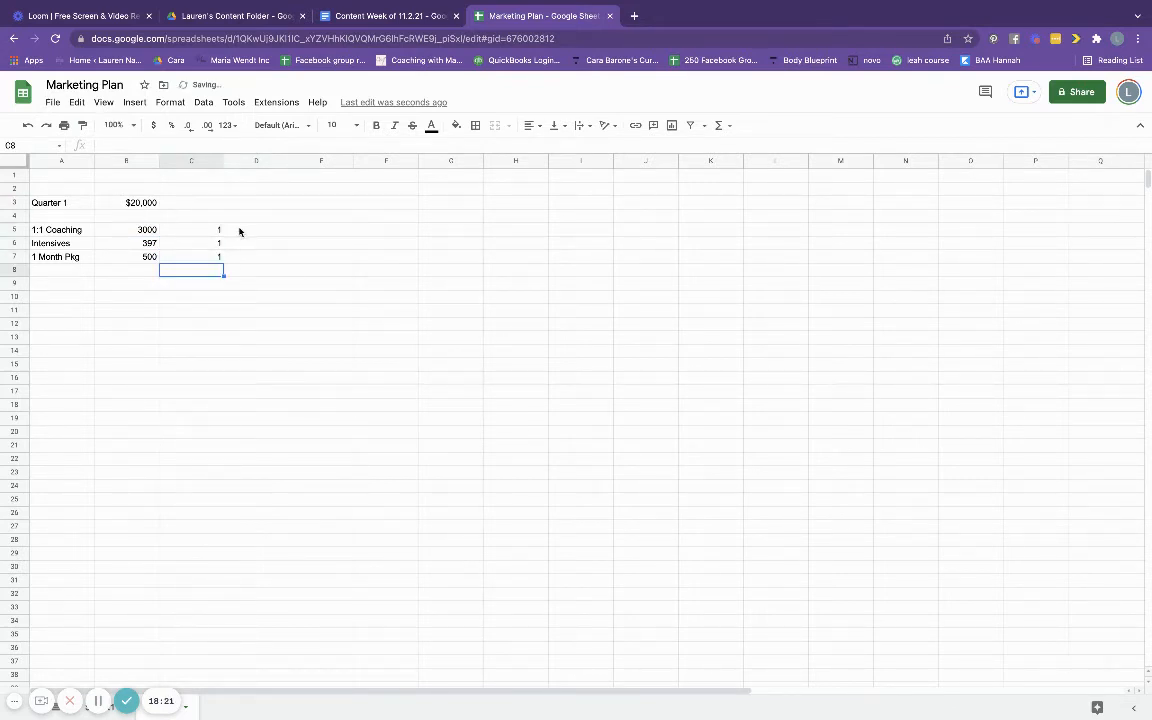
- Calculate each offer's revenue in D5 to D7 by multiplying its price in column B by its quantity in column C
left_click(256, 231)
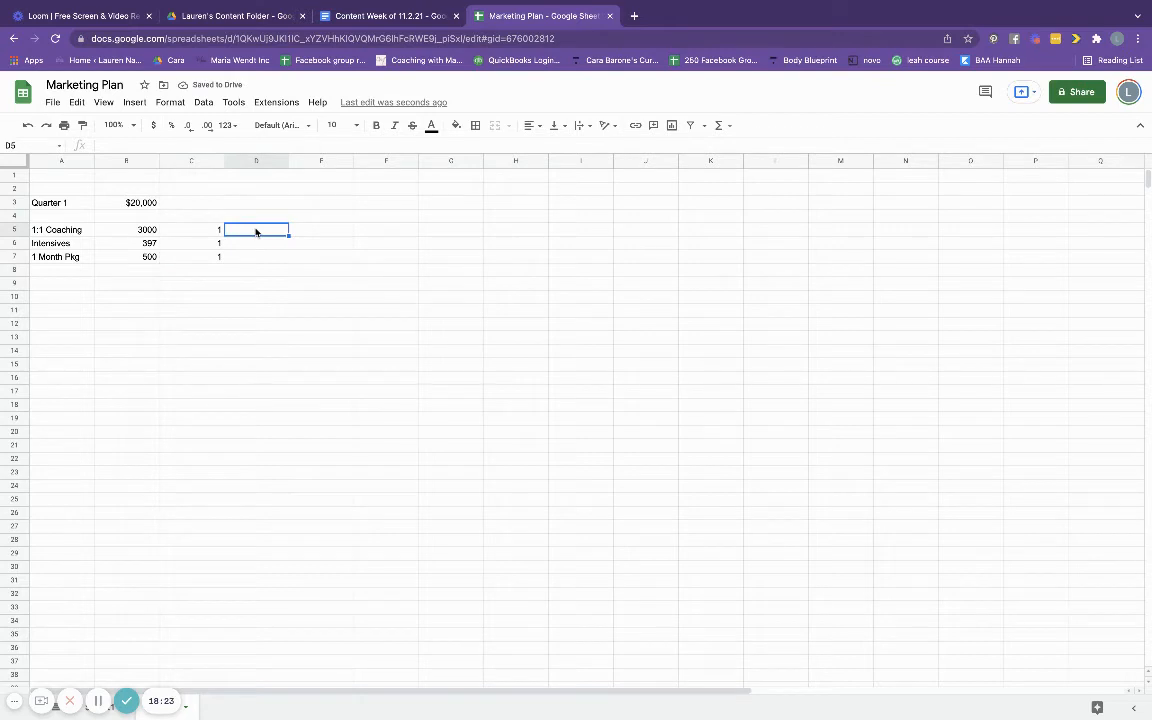
type("=")
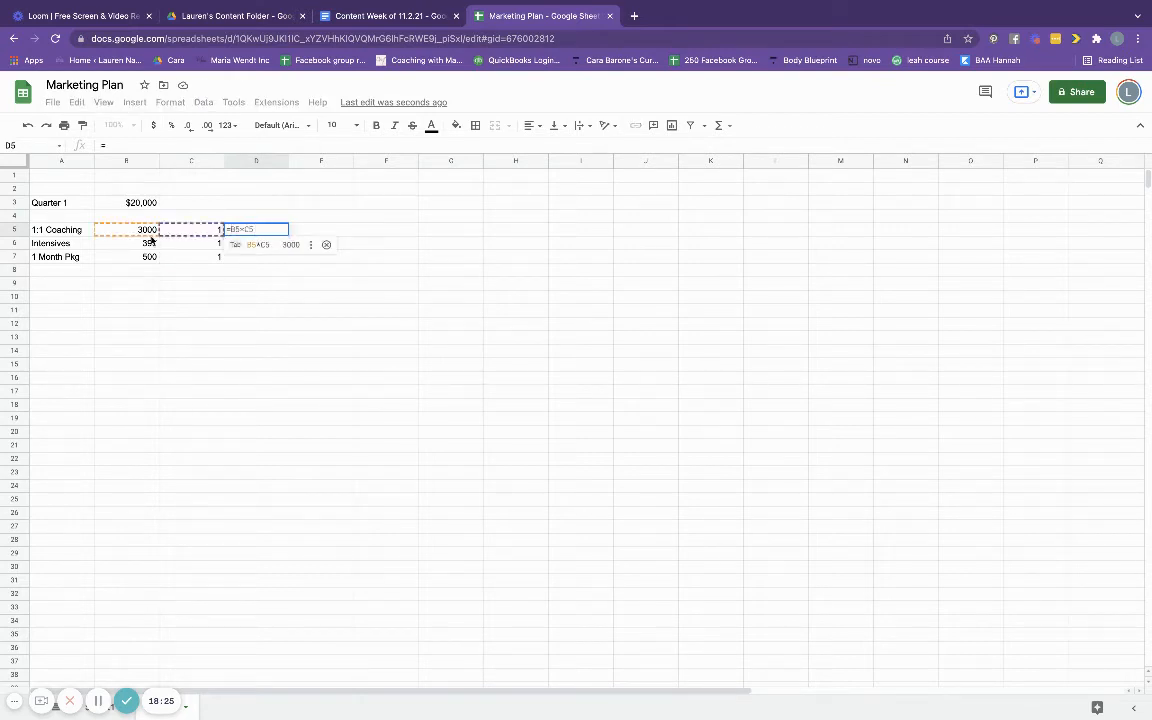
key("Tab")
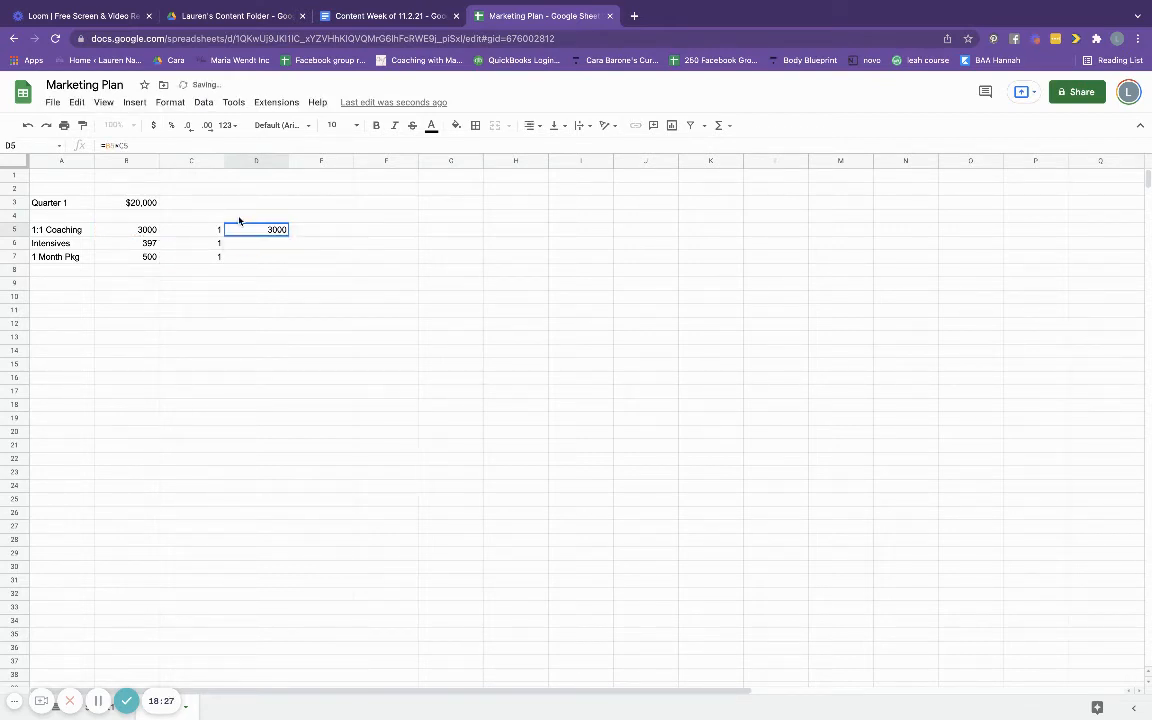
left_click(258, 243)
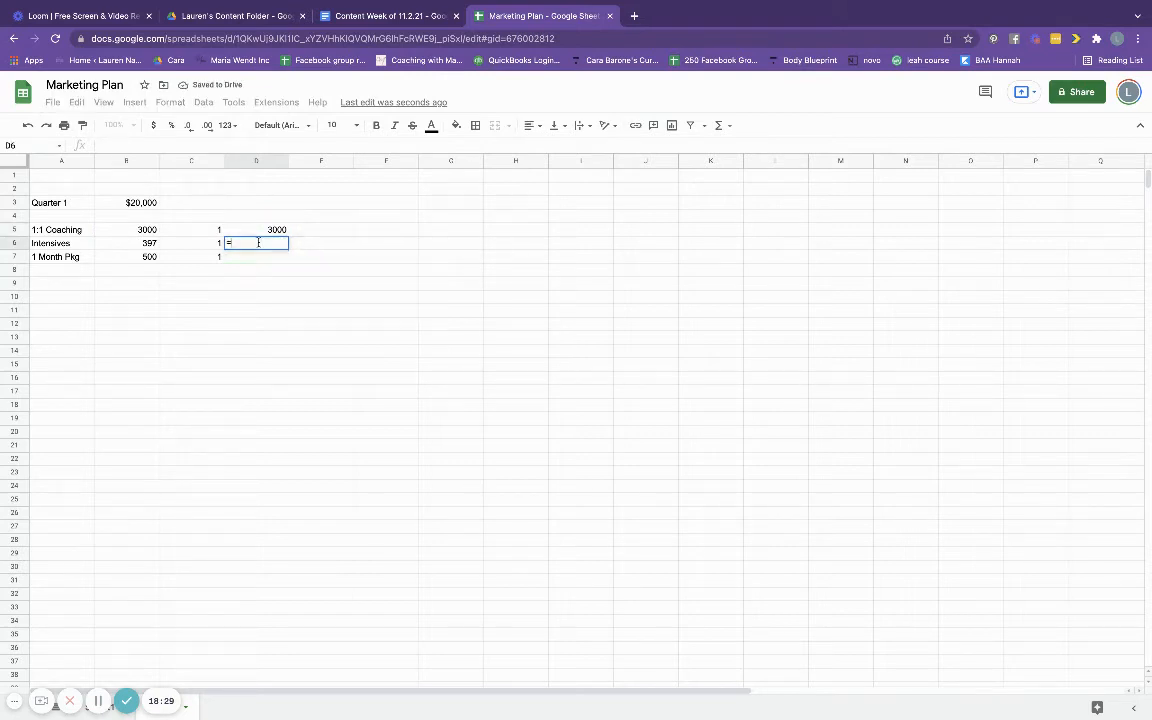
type("=")
key("Tab")
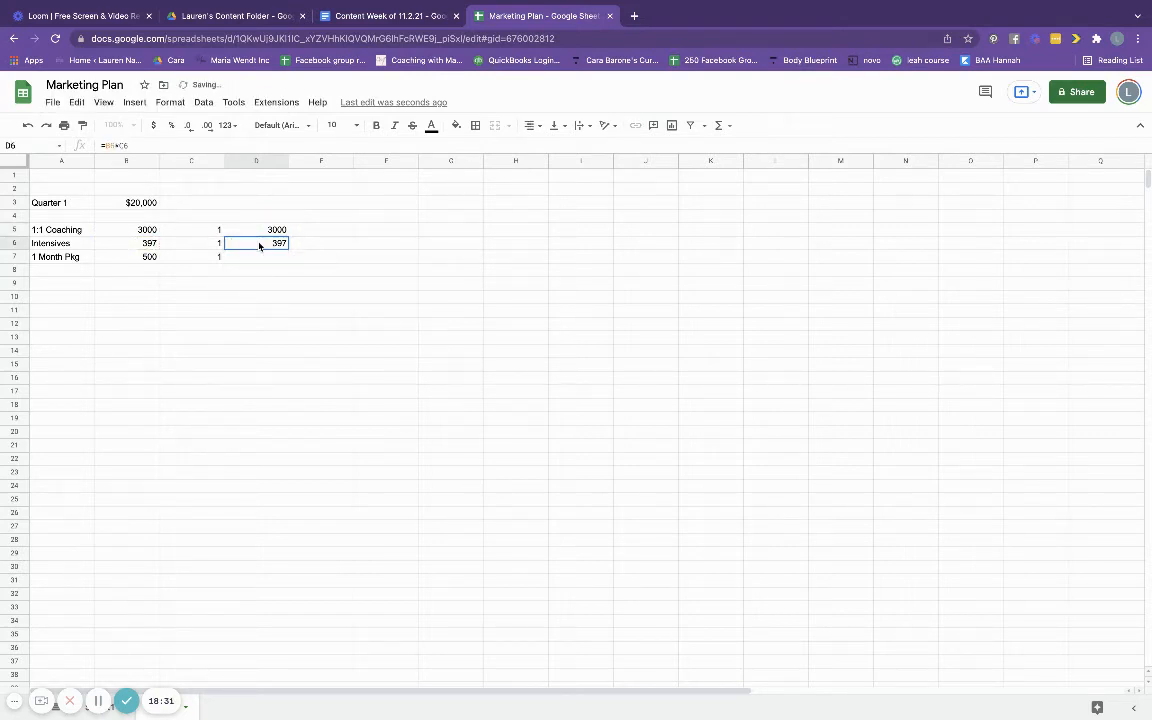
key("Down")
type("=")
key("Tab")
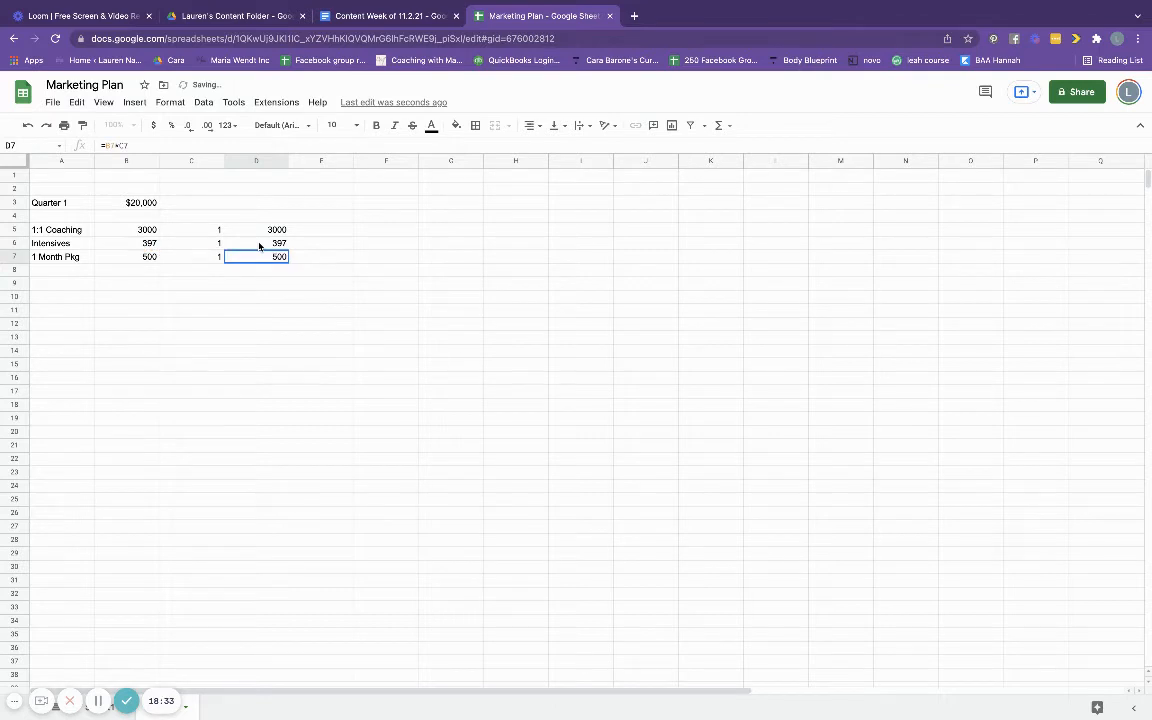
- Total the offer revenues in D9 with a SUM formula over D5:D7
left_click(260, 285)
type("=SUM(")
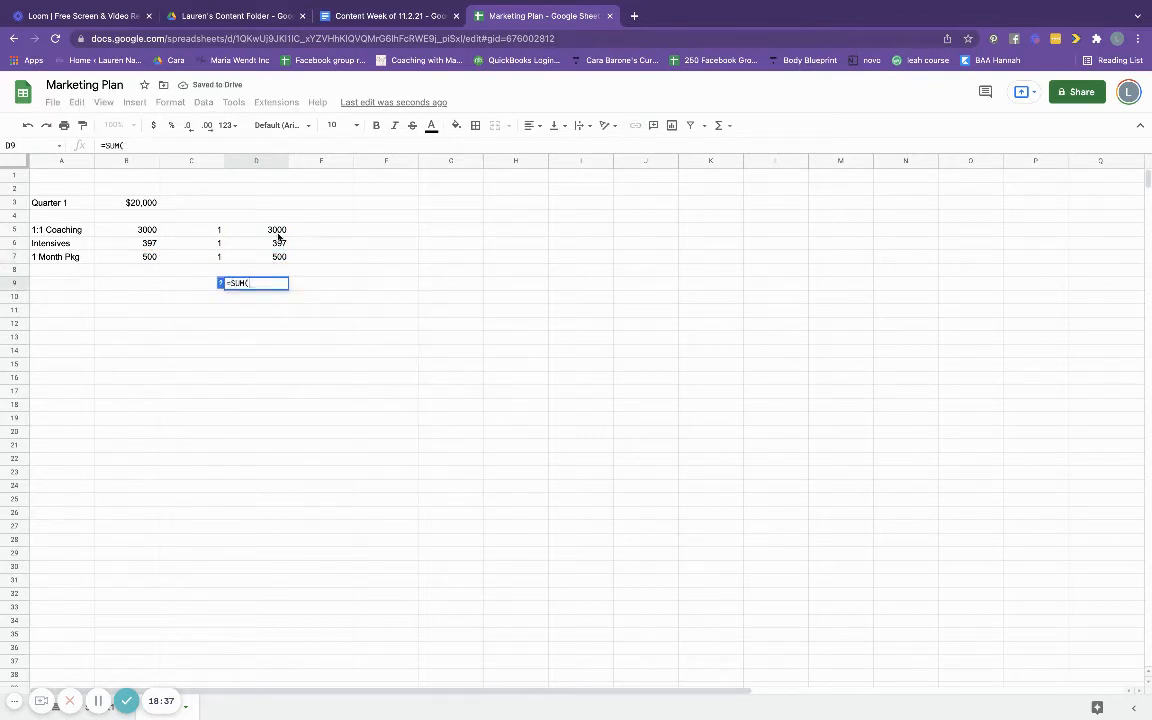
left_click_drag(278, 230, 278, 259)
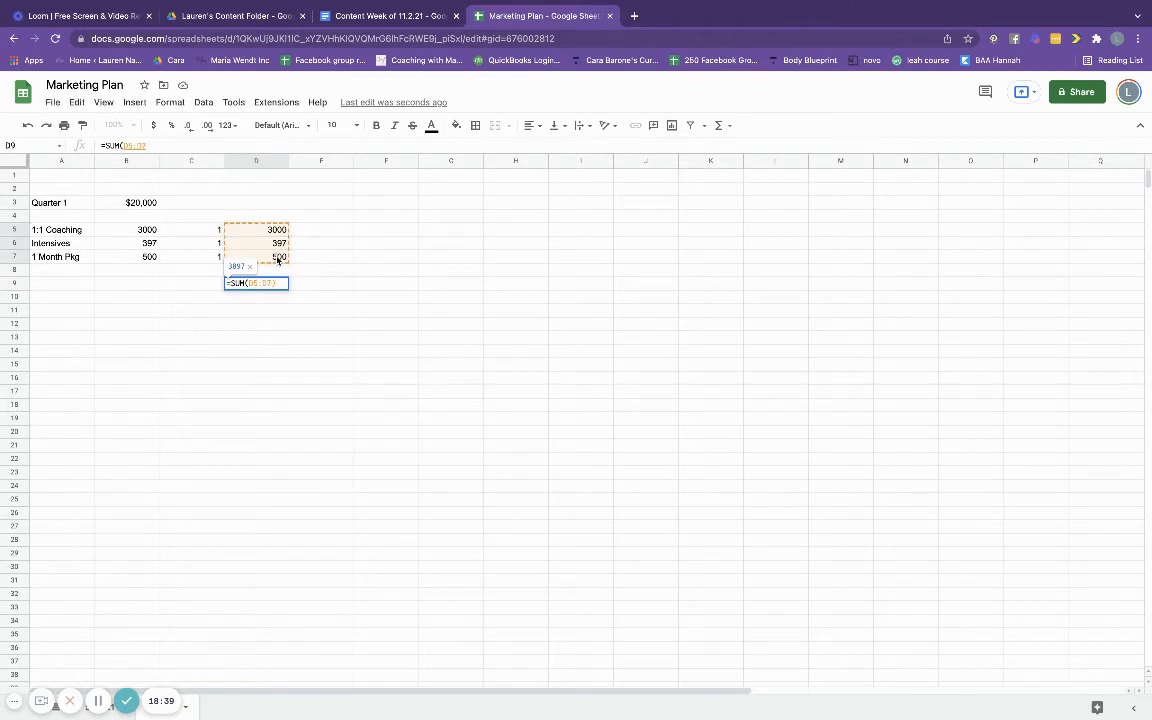
key("Return")
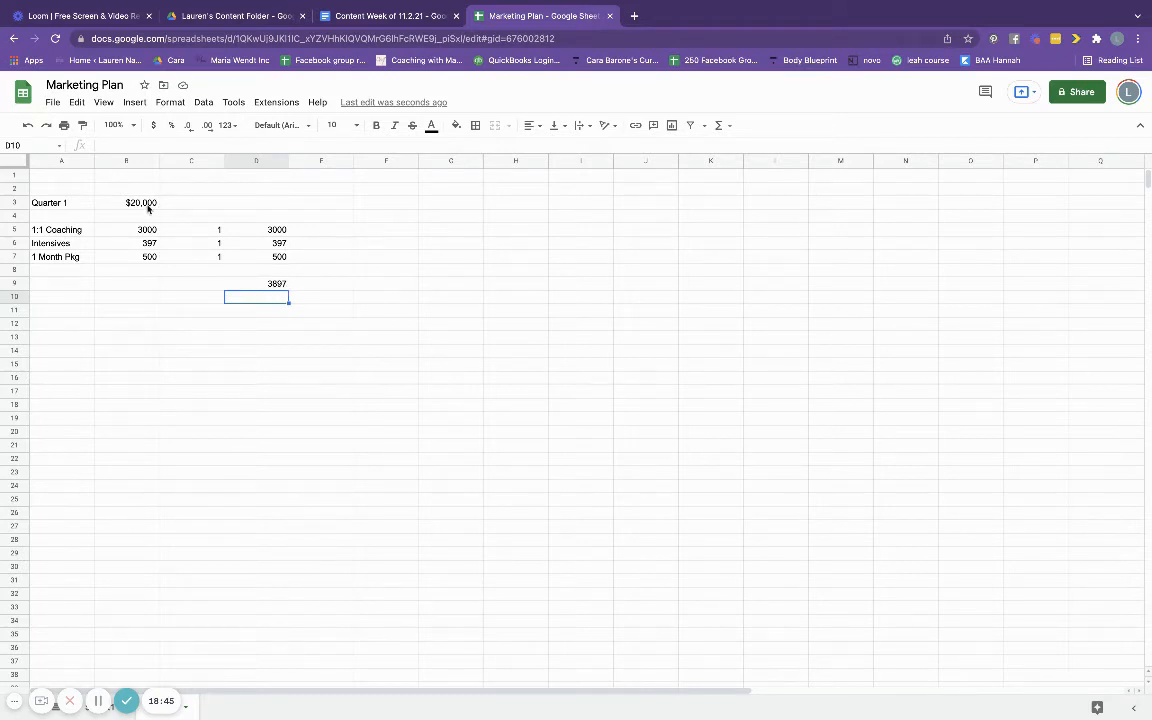
- Set the quantities to 2 for 1:1 Coaching, 3 for Intensives and 3 for 1 Month Pkg
left_click(211, 231)
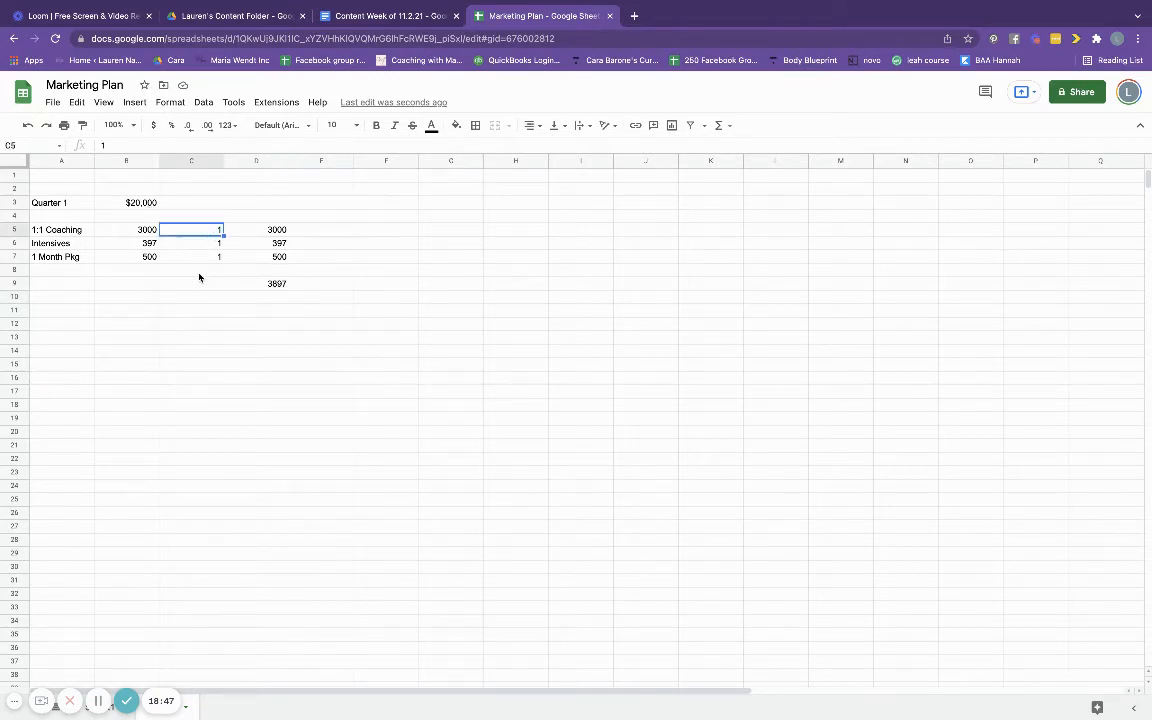
type("2")
key("Return")
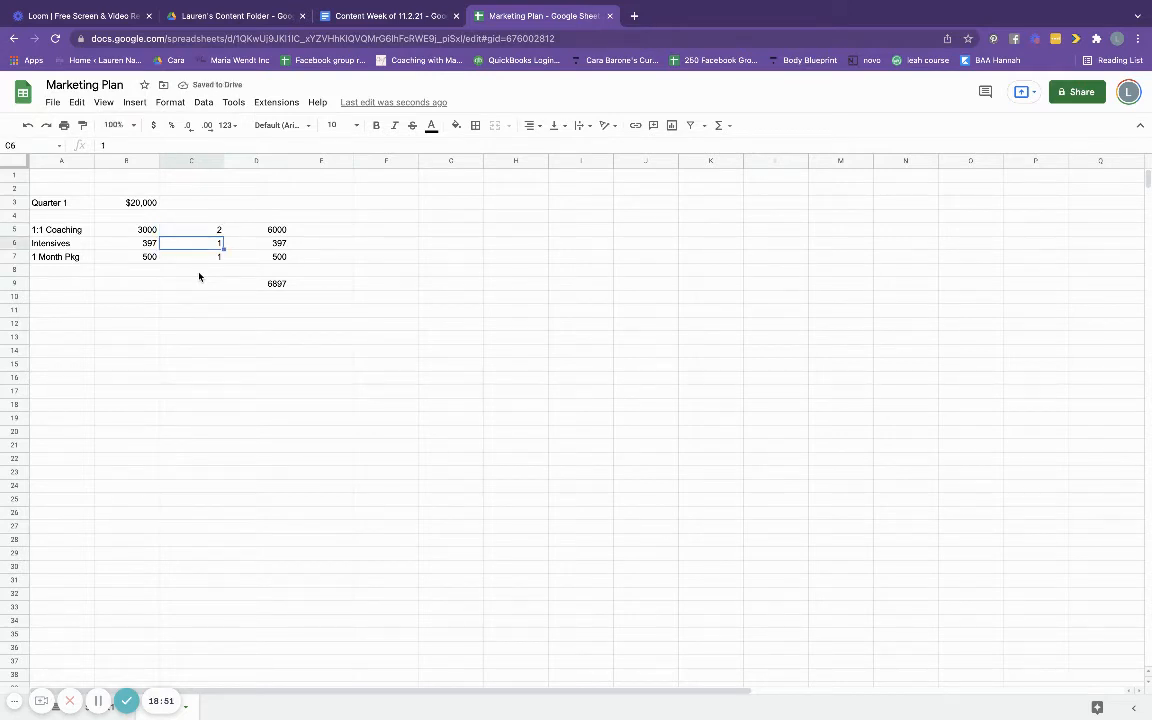
type("3")
key("Return")
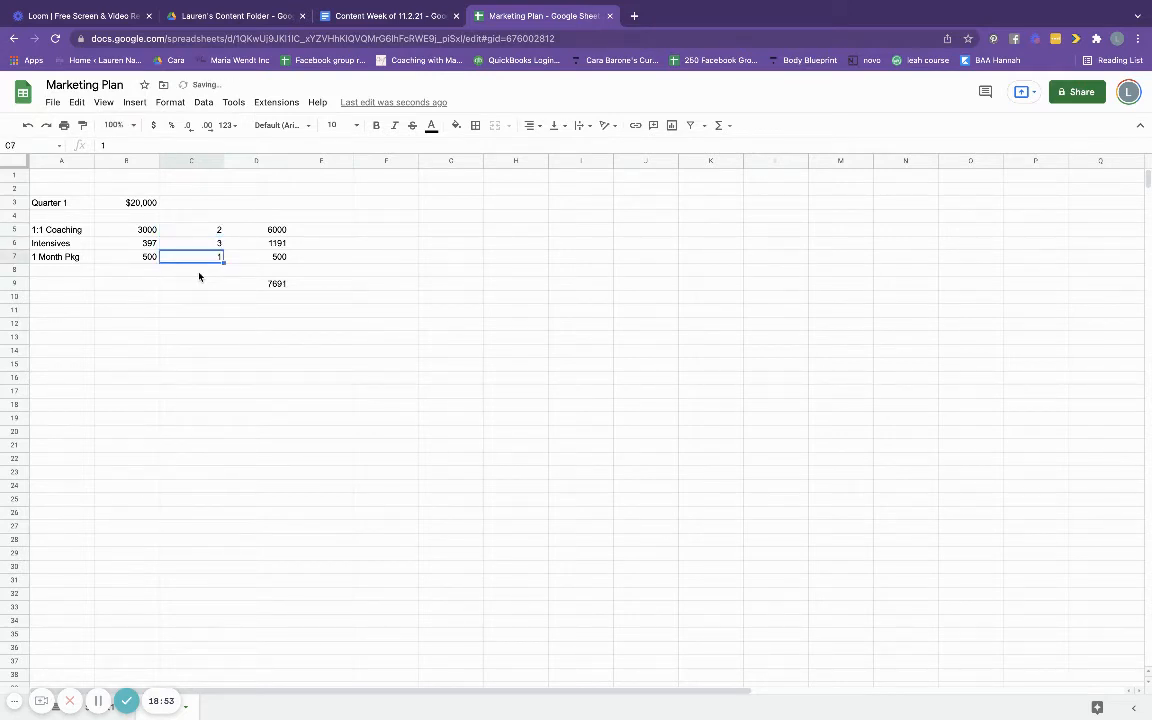
type("3")
key("Return")
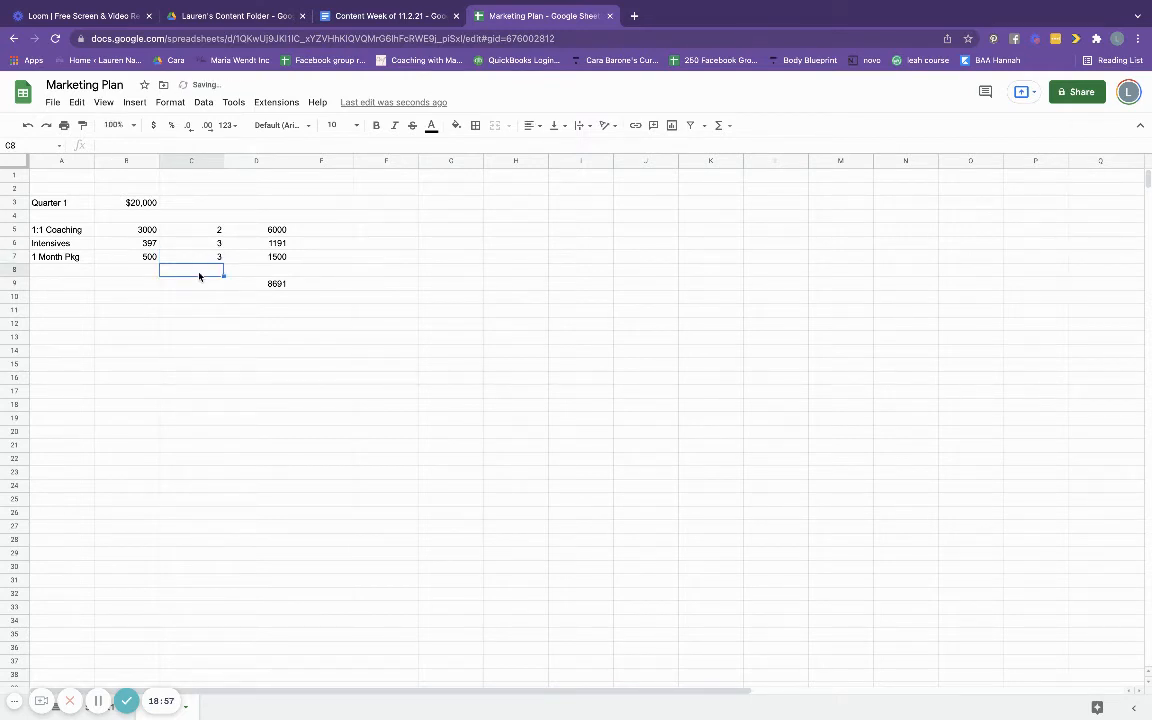
- Set the quantities to 5 for 1:1 Coaching, 4 for Intensives and 6 for 1 Month Pkg
key("Up")
key("Up")
key("Up")
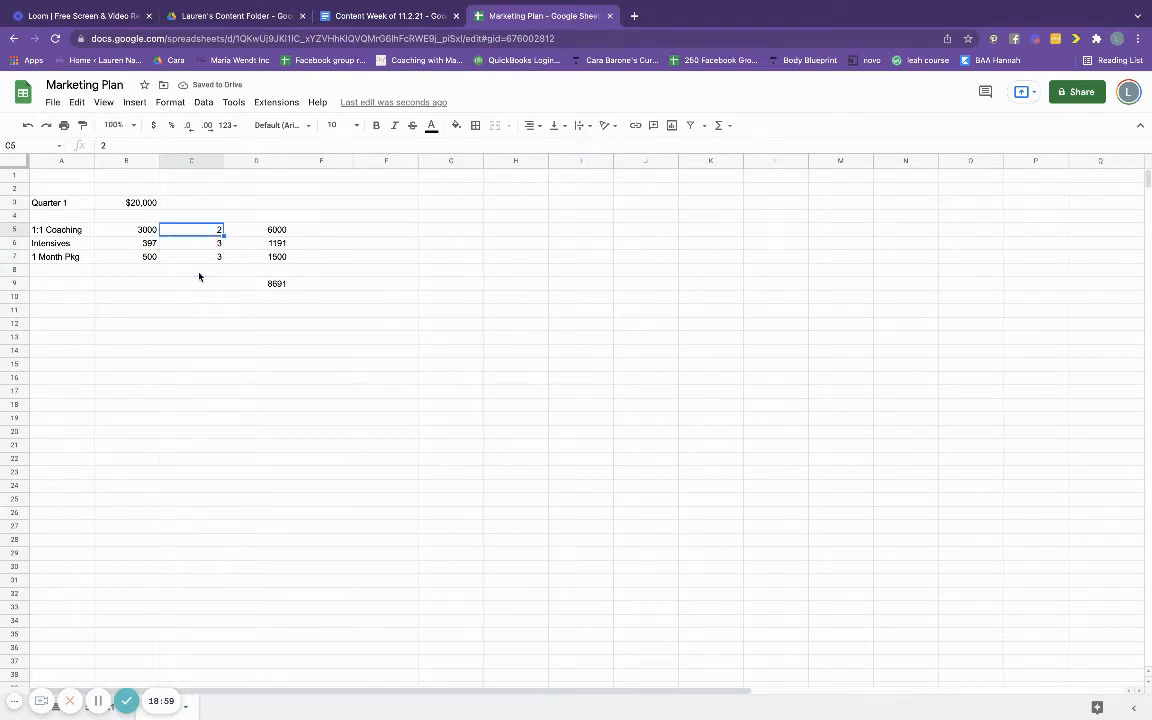
type("5")
key("Return")
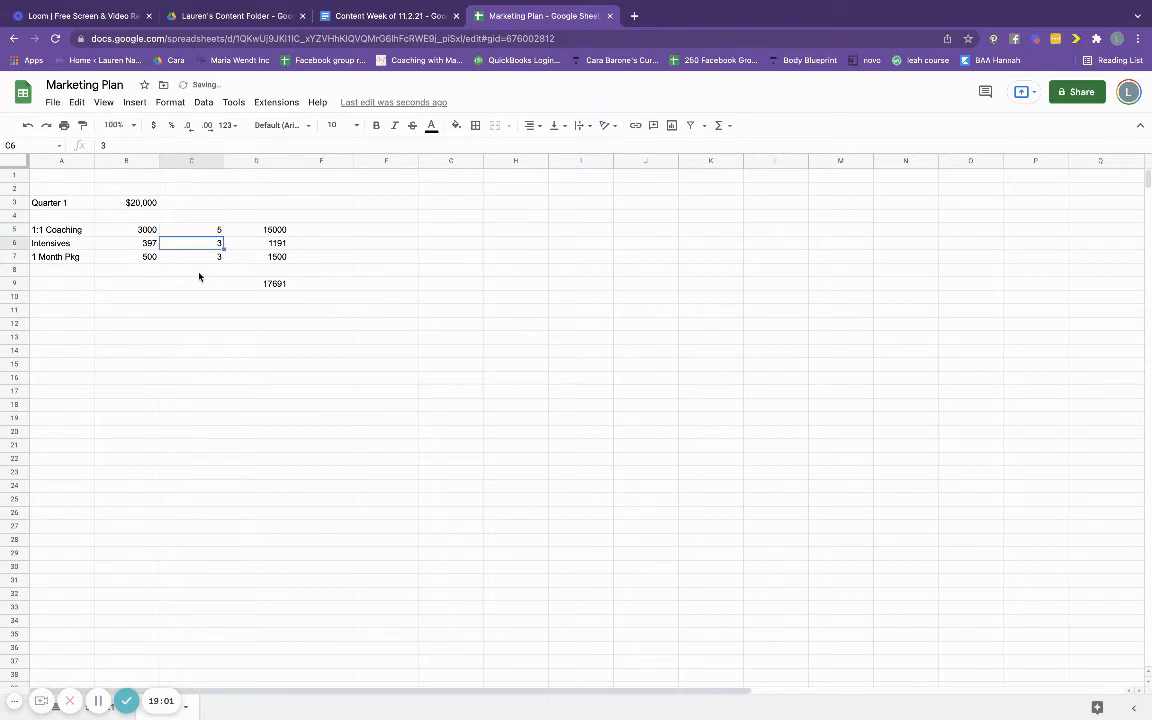
type("4")
key("Return")
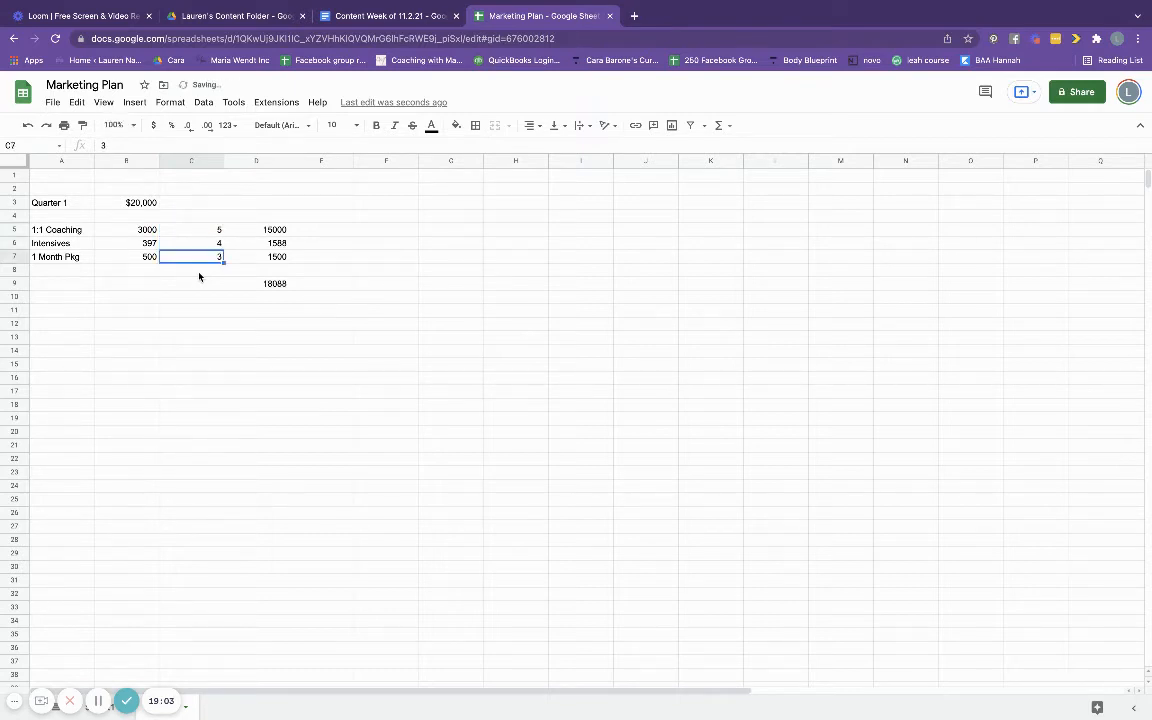
type("6")
key("Return")
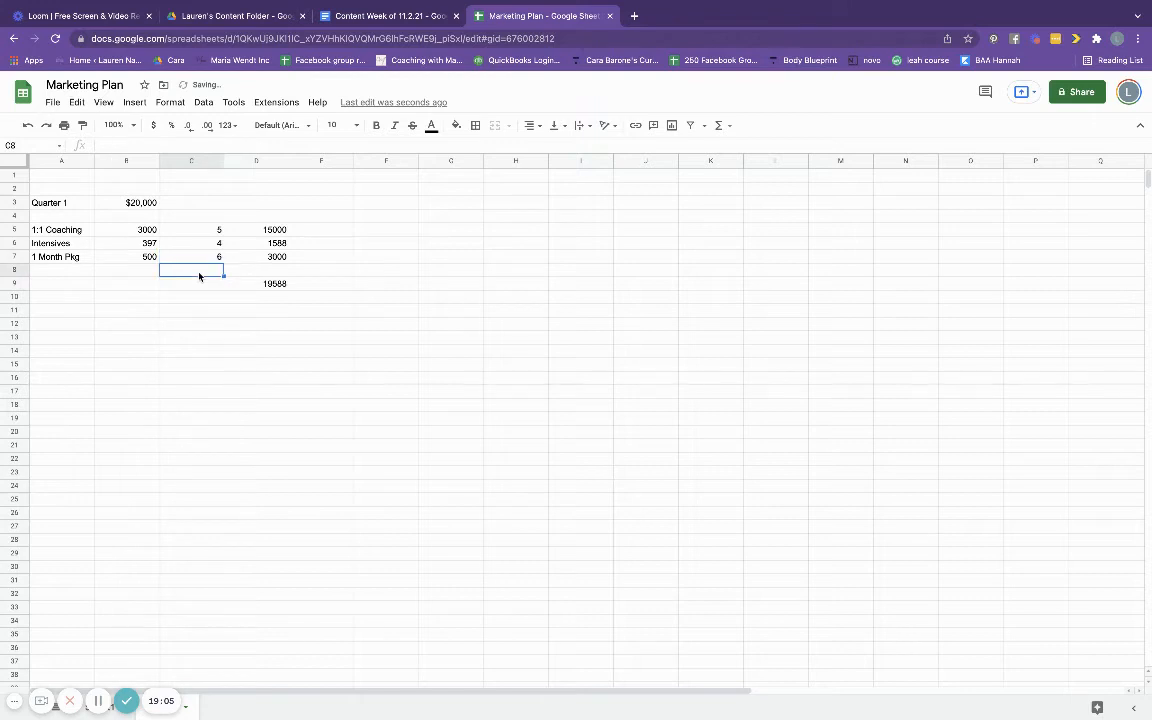
key("Up")
key("Up")
key("Up")
key("Up")
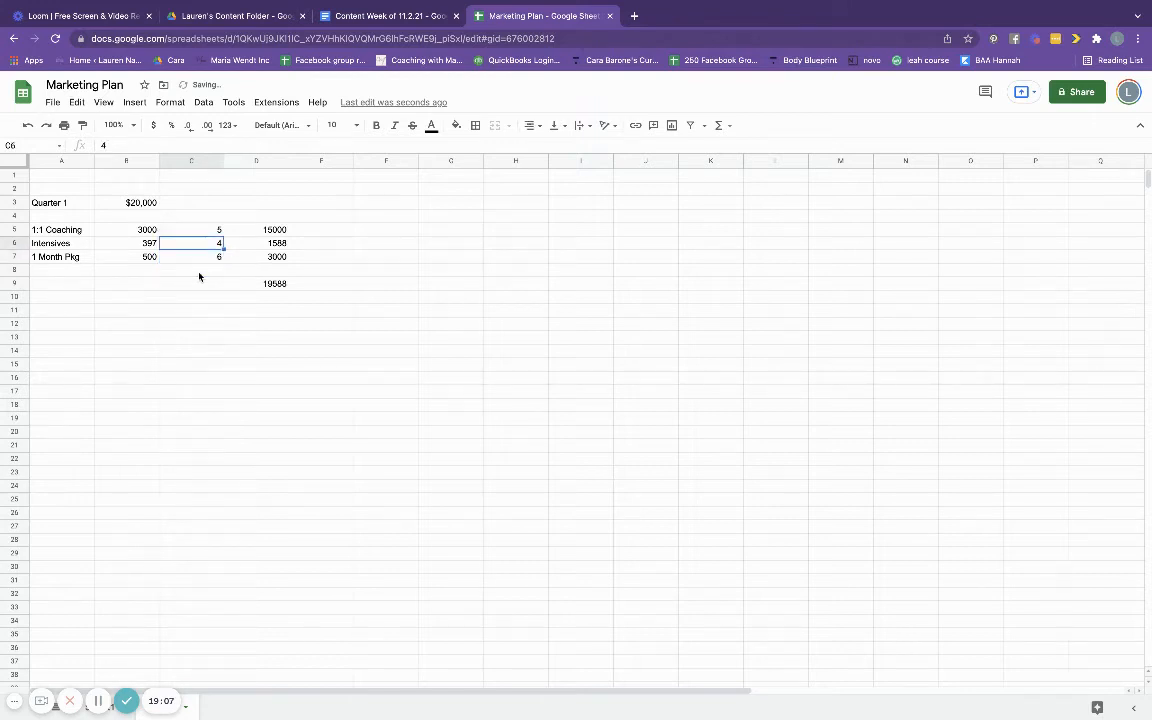
key("Down")
key("Down")
key("Down")
key("Down")
key("Down")
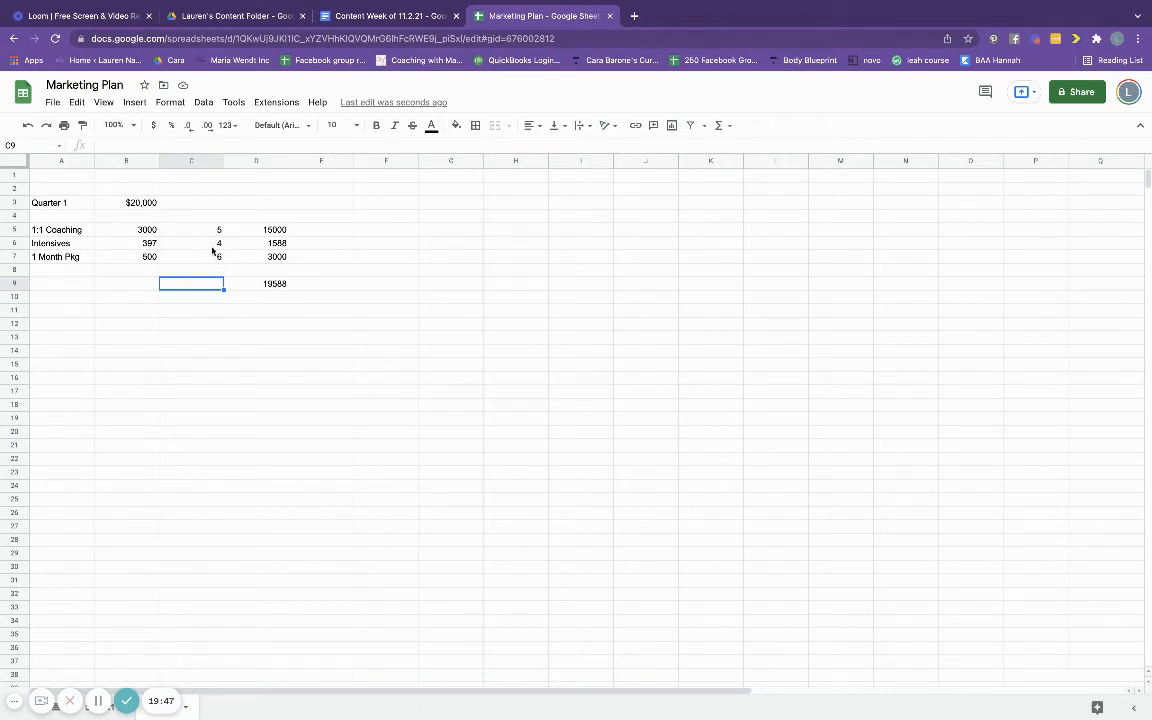
- Set the 1 Month Pkg quantity in C7 to 7
left_click(210, 258)
type("7")
key("Return")
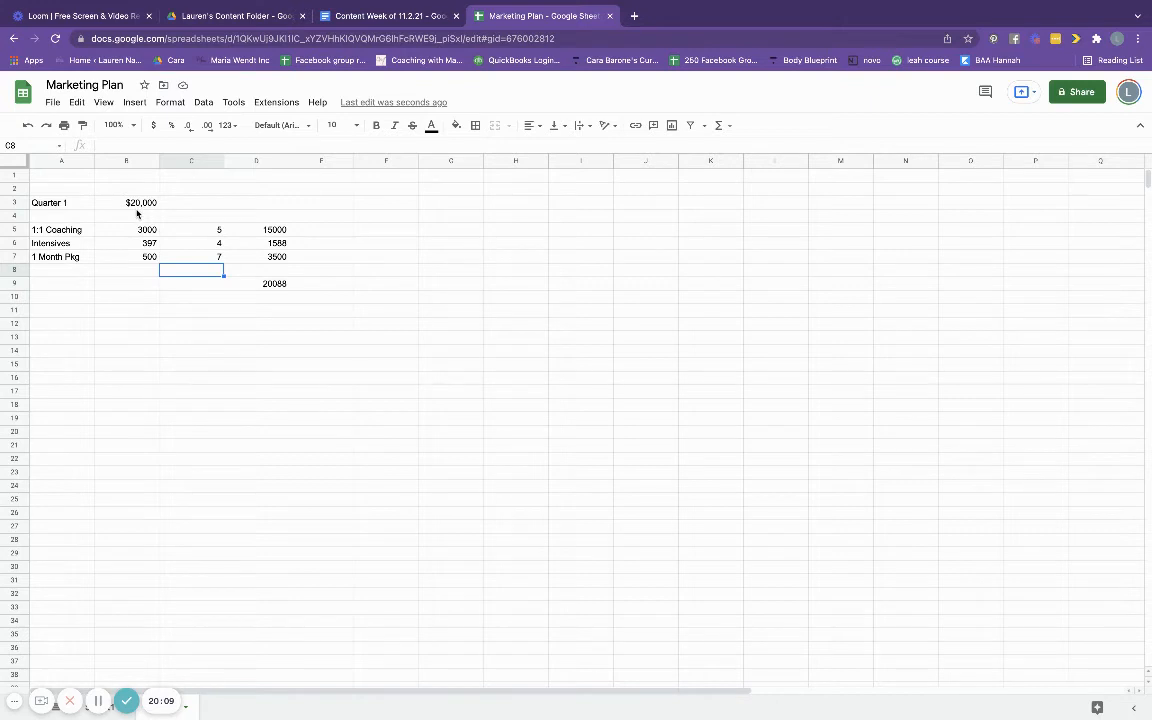
- Add a "2022 Goal" label in A2 above Quarter 1, with the amount 80,000 in B2
left_click(62, 193)
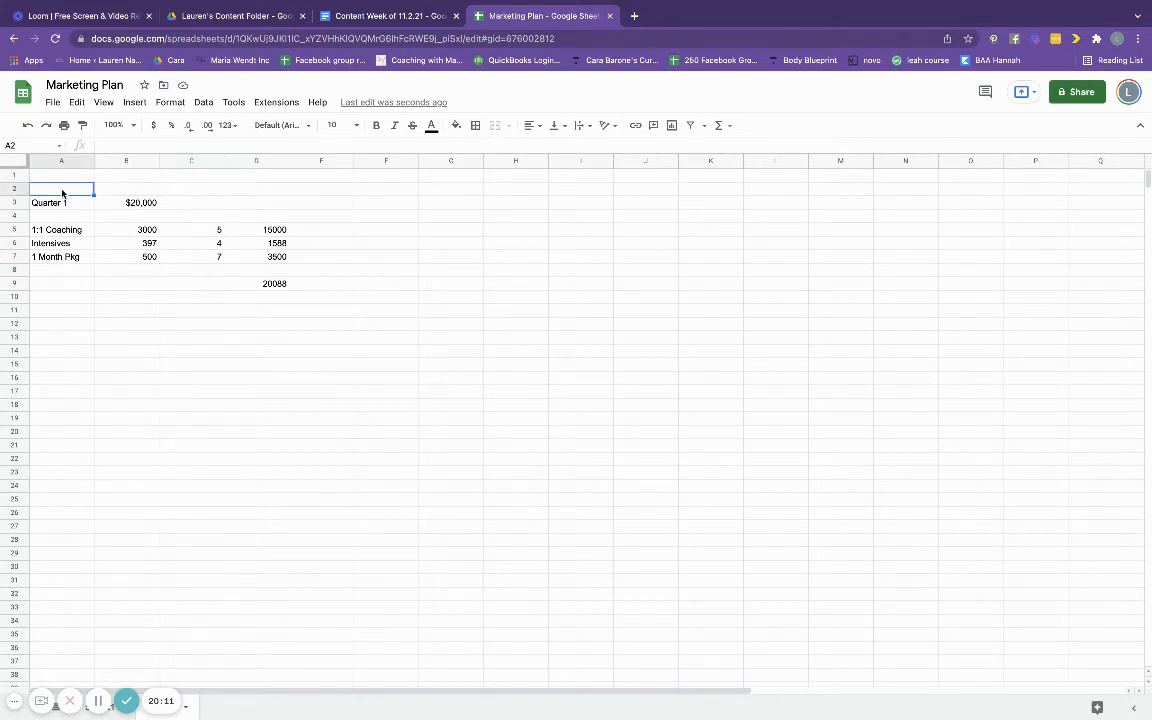
type("2022 Goal")
key("Tab")
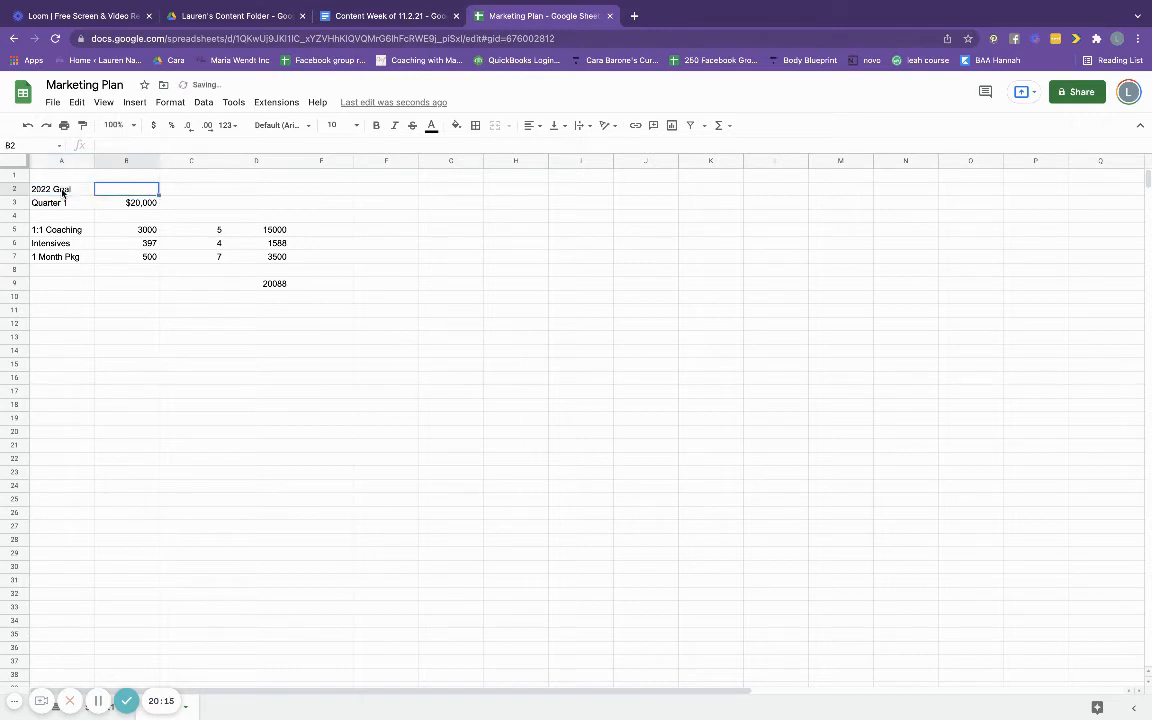
type("80,000")
key("Return")
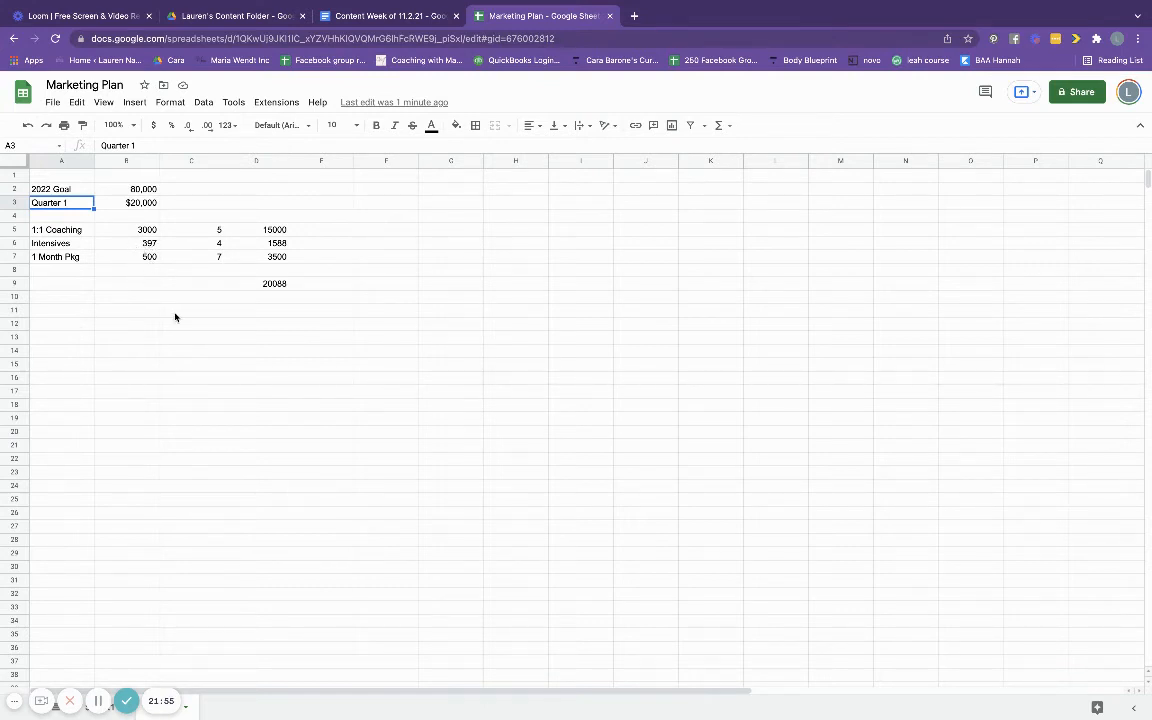
- Enter "Lead Gen Intensive" in A14 and widen column A to fit the text
left_click(75, 352)
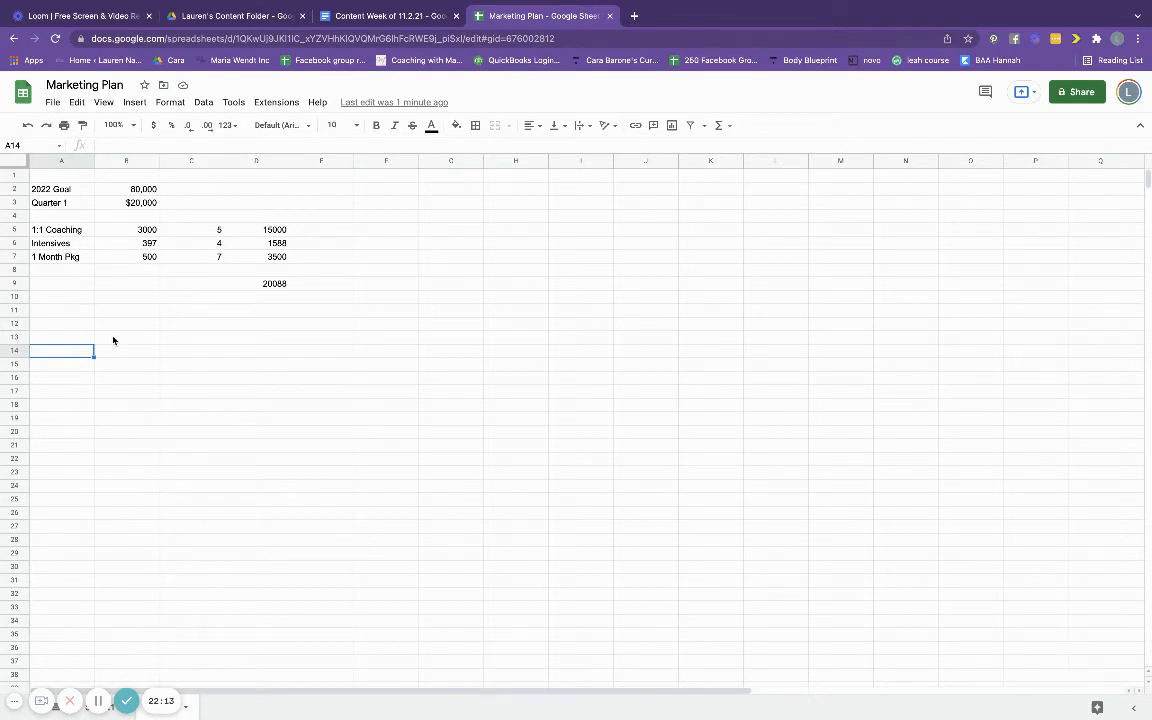
type("Lead Gen")
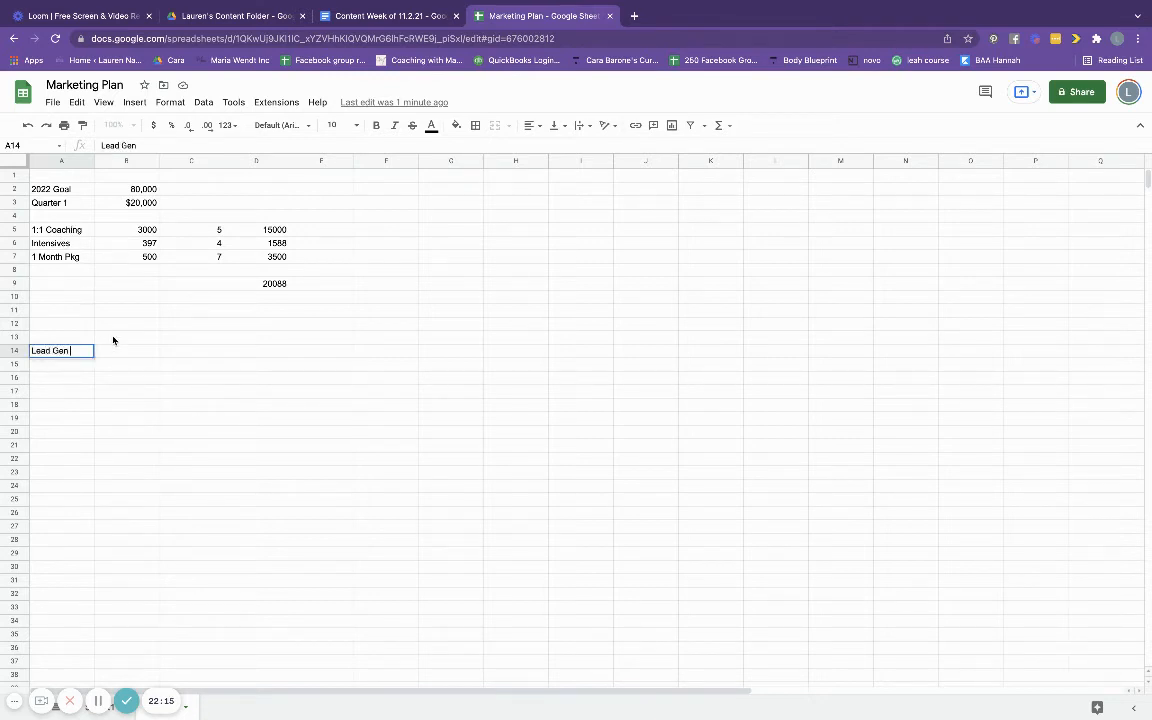
type(" Intensive")
key("Return")
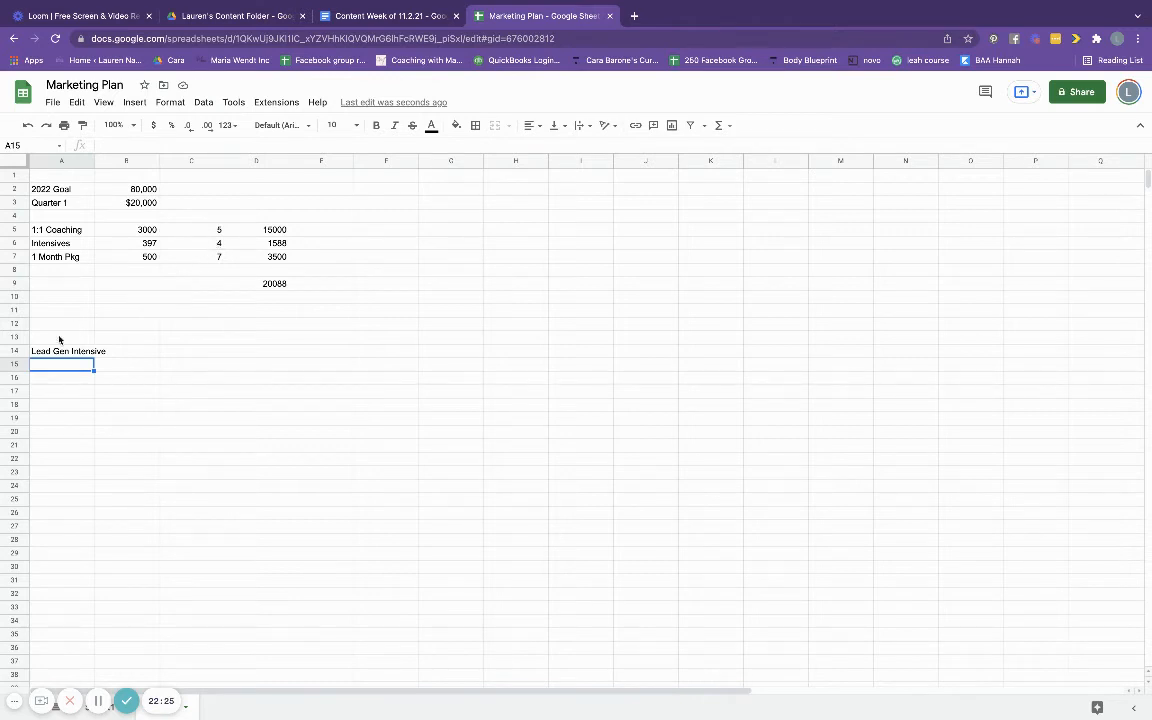
double_click(94, 161)
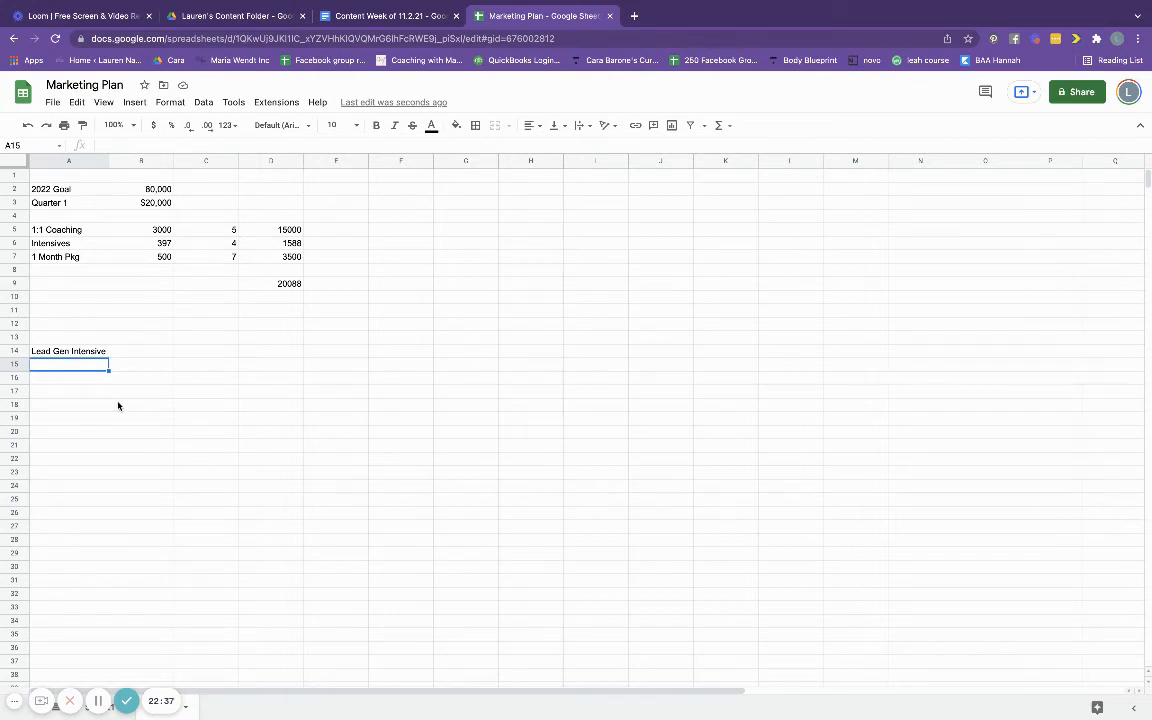
- Enter "Lead Gen Content" in A15 and "8 Weeks" in A16 below the intensive
type("Lead Gen ")
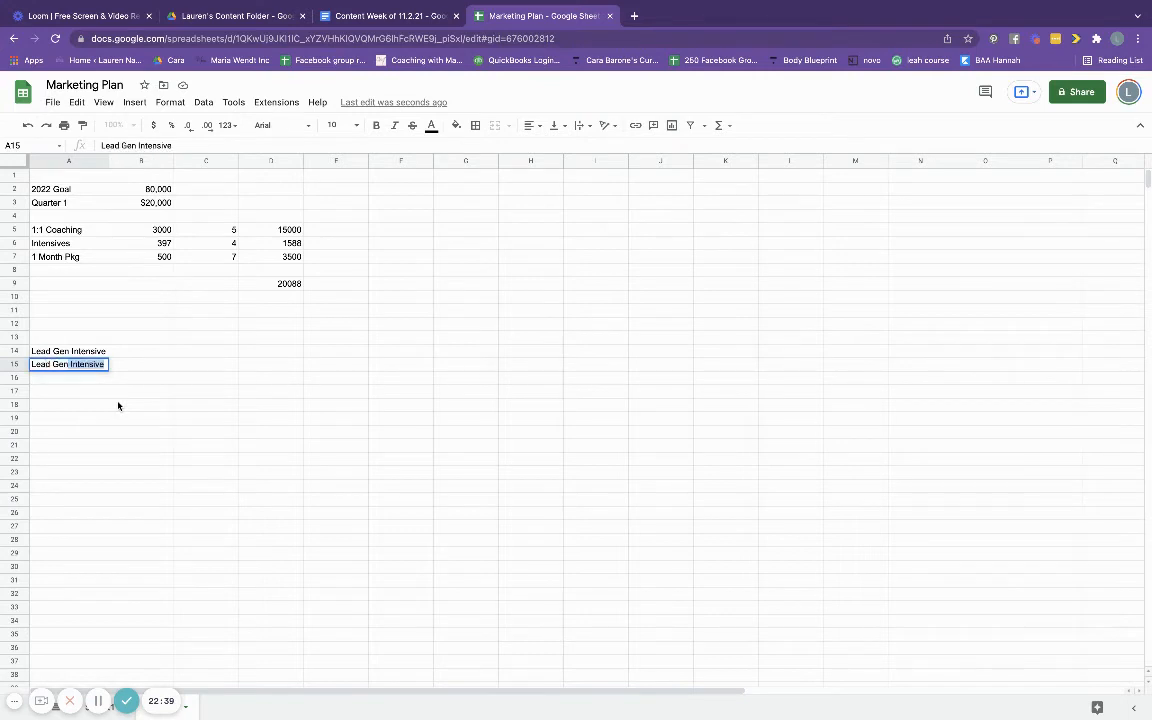
type("Content")
key("Return")
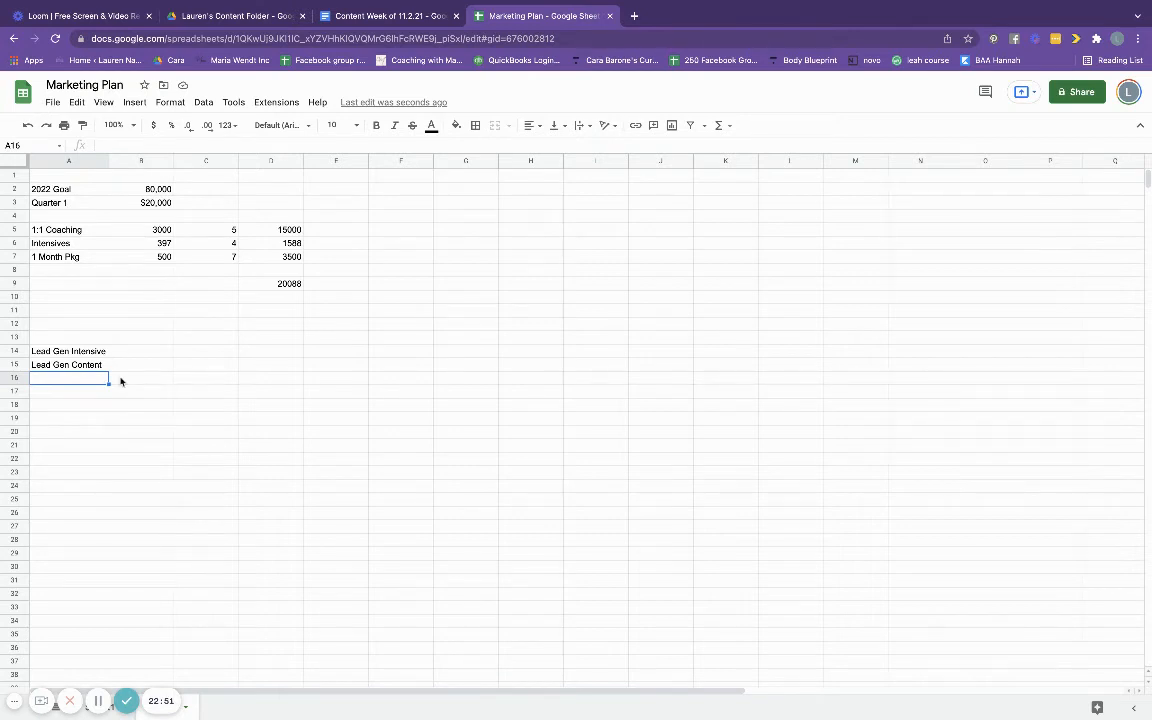
type("8 Weeks")
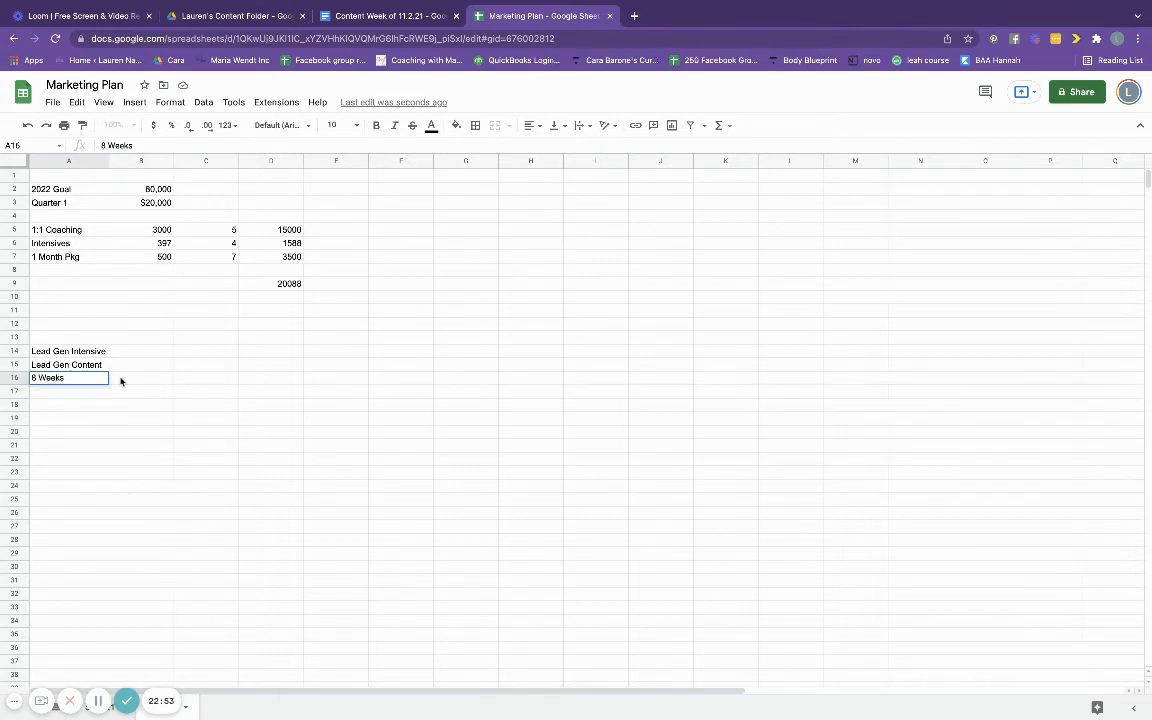
key("Return")
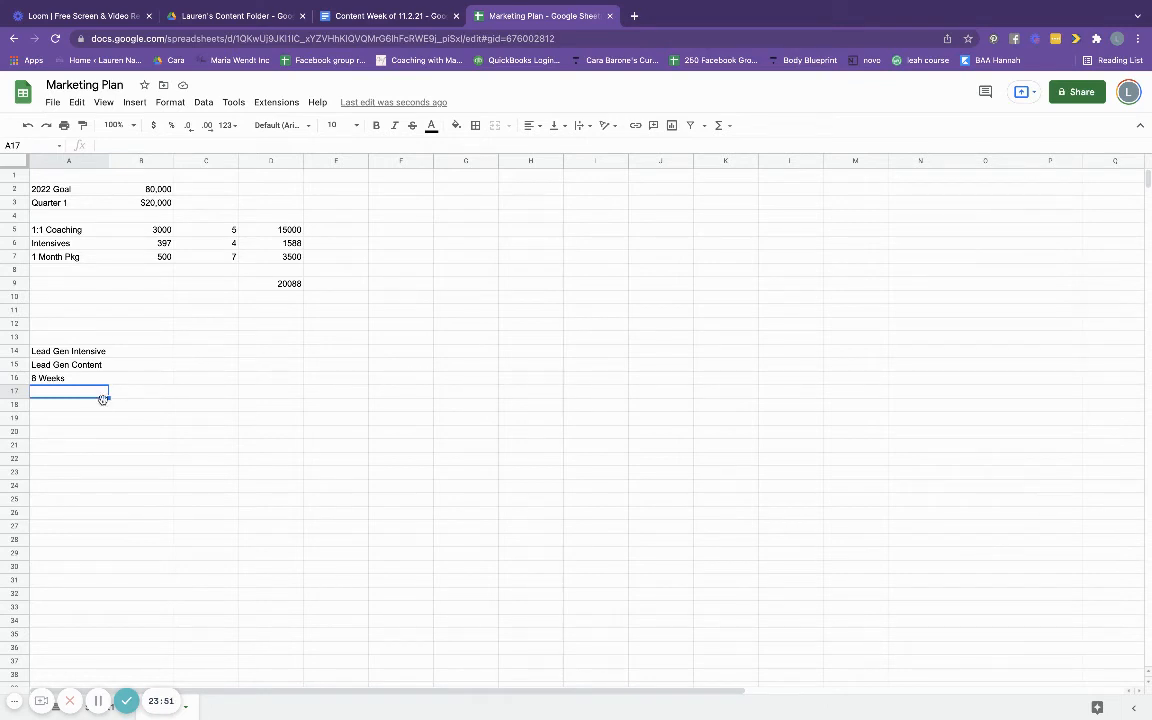
- Enter "Lead Gen Tracker - Free Download" in A18, leaving row 17 blank
left_click(71, 408)
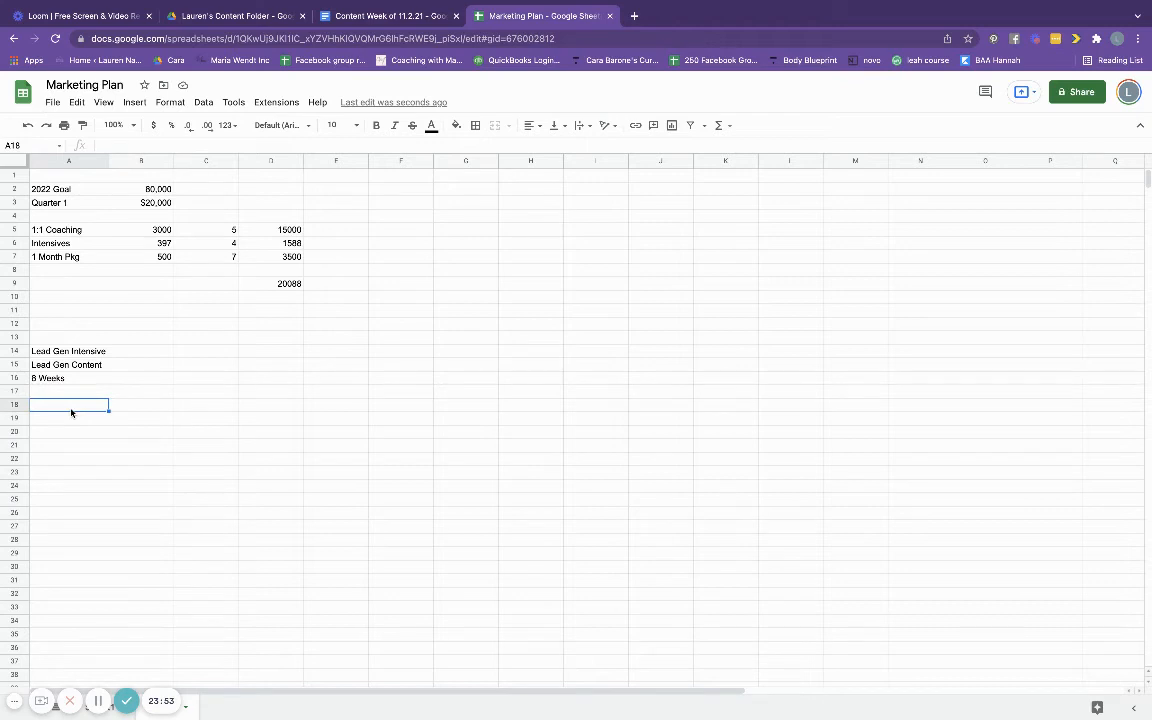
type("Lead Gen Tracker - Free")
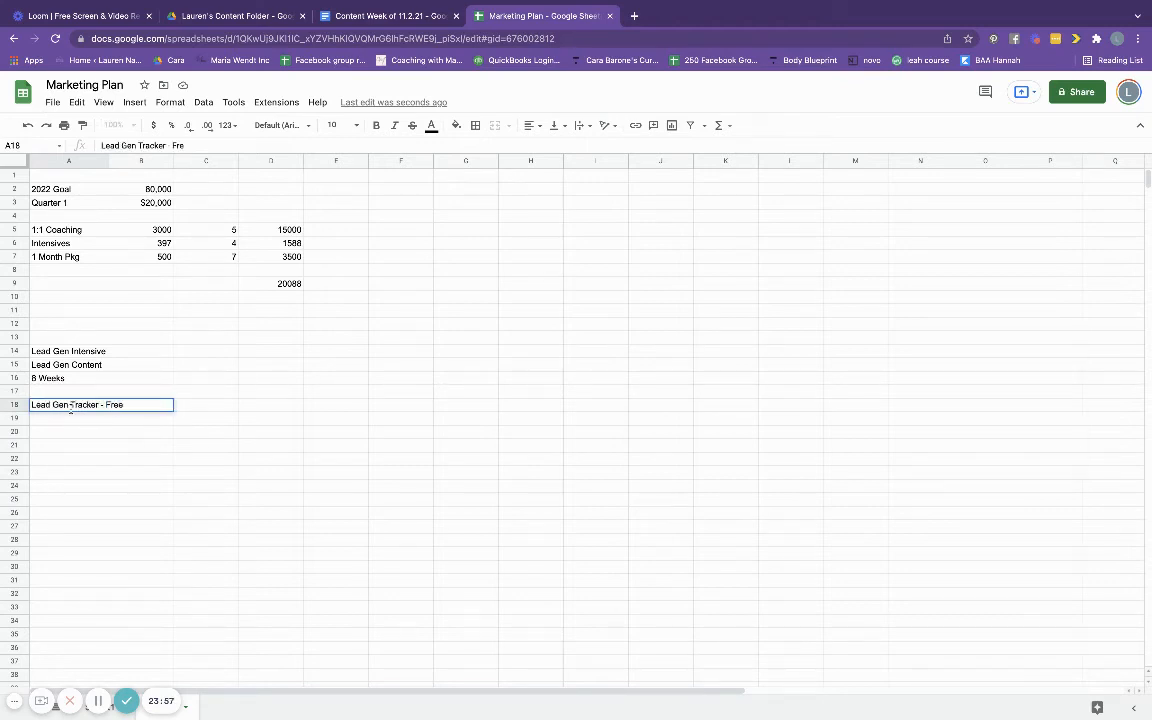
type(" Download")
key("Return")
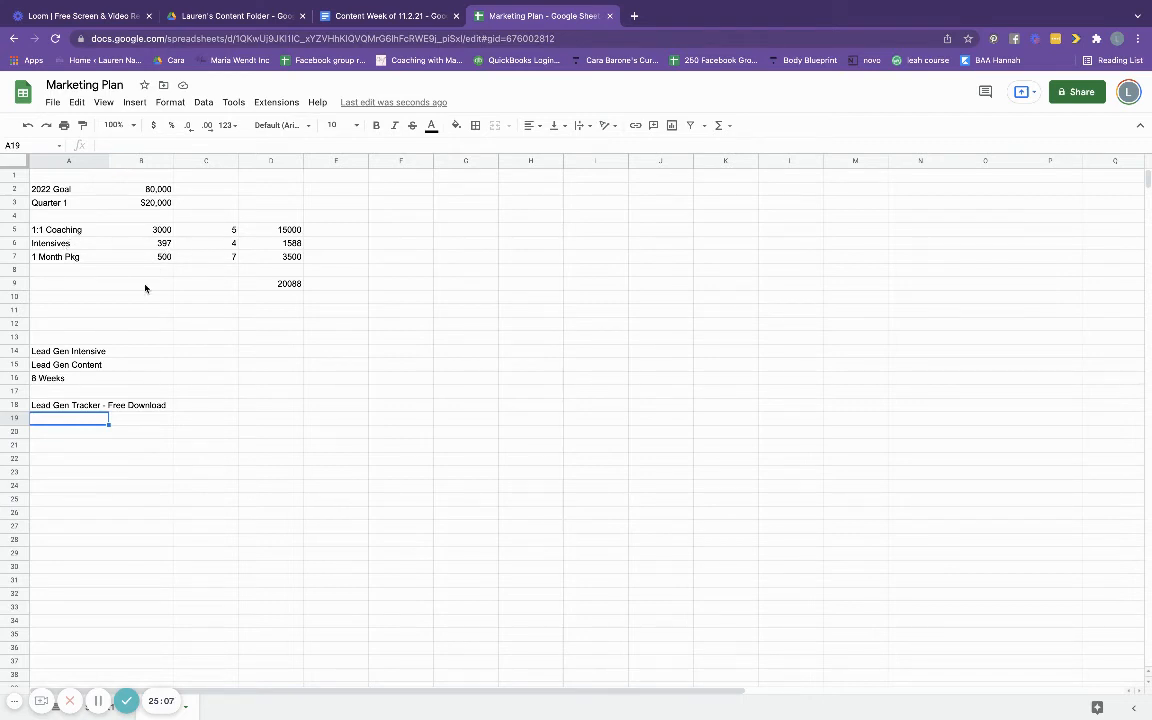
- Enter "Lead Gen Workshop Free" in A20, leaving row 19 blank
left_click(67, 434)
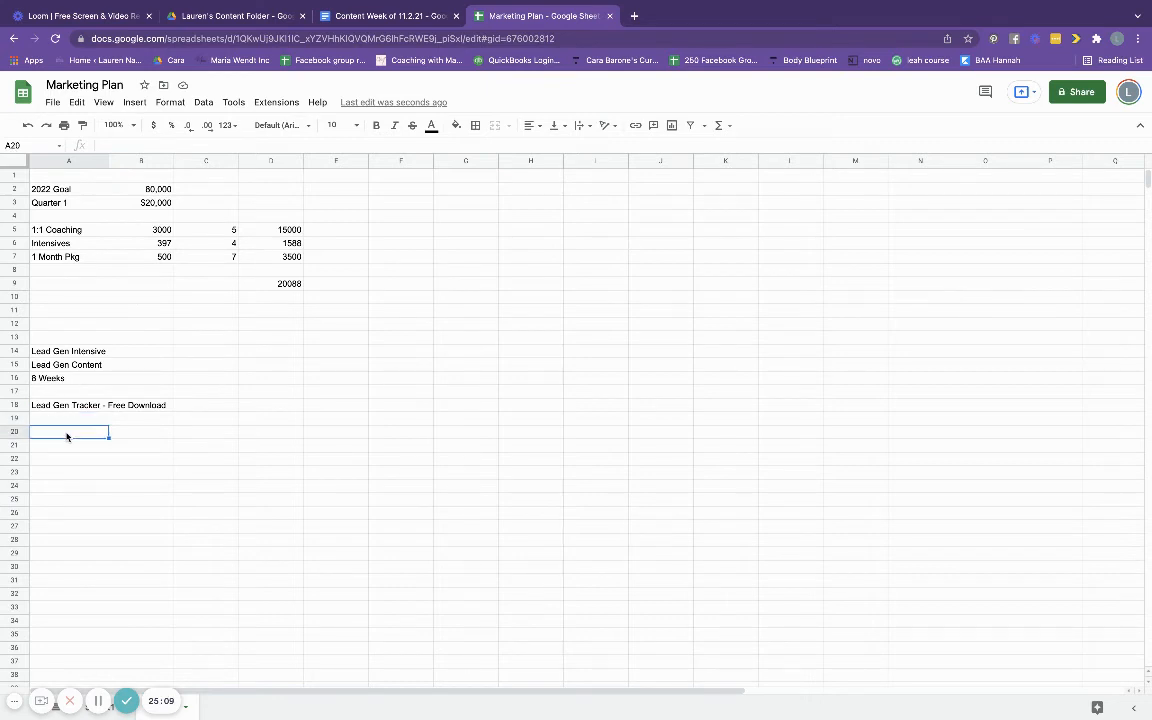
type("Lead G")
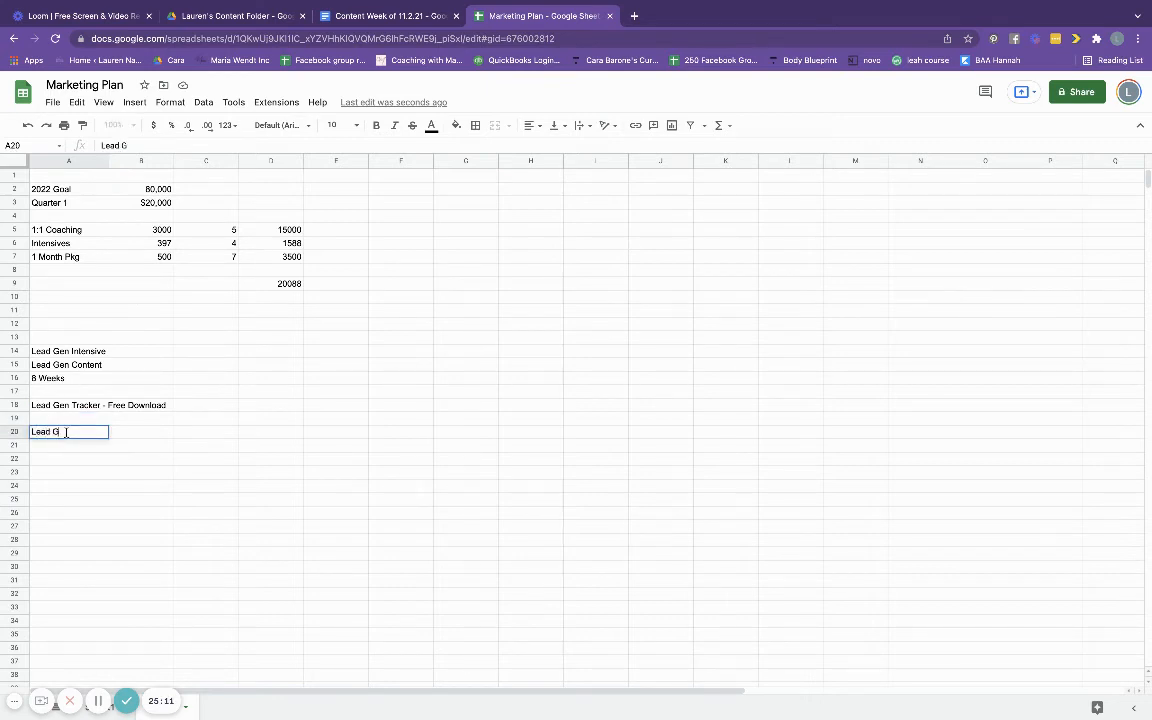
type("en Workshop")
key("Return")
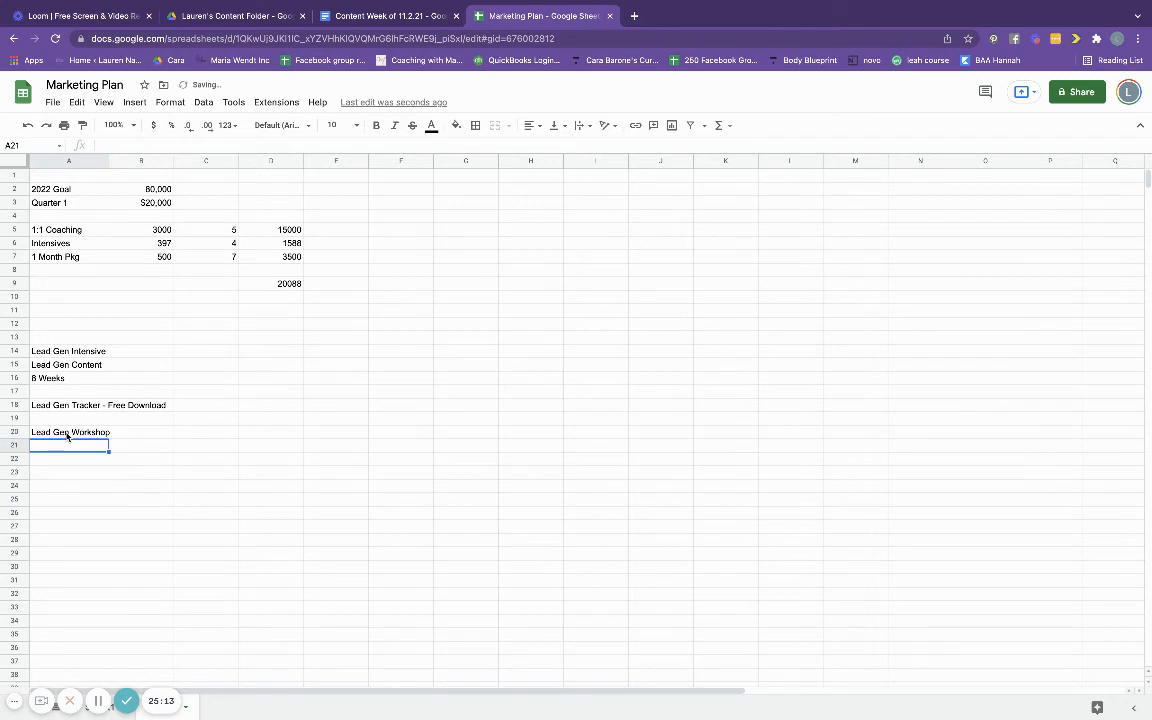
left_click(70, 433)
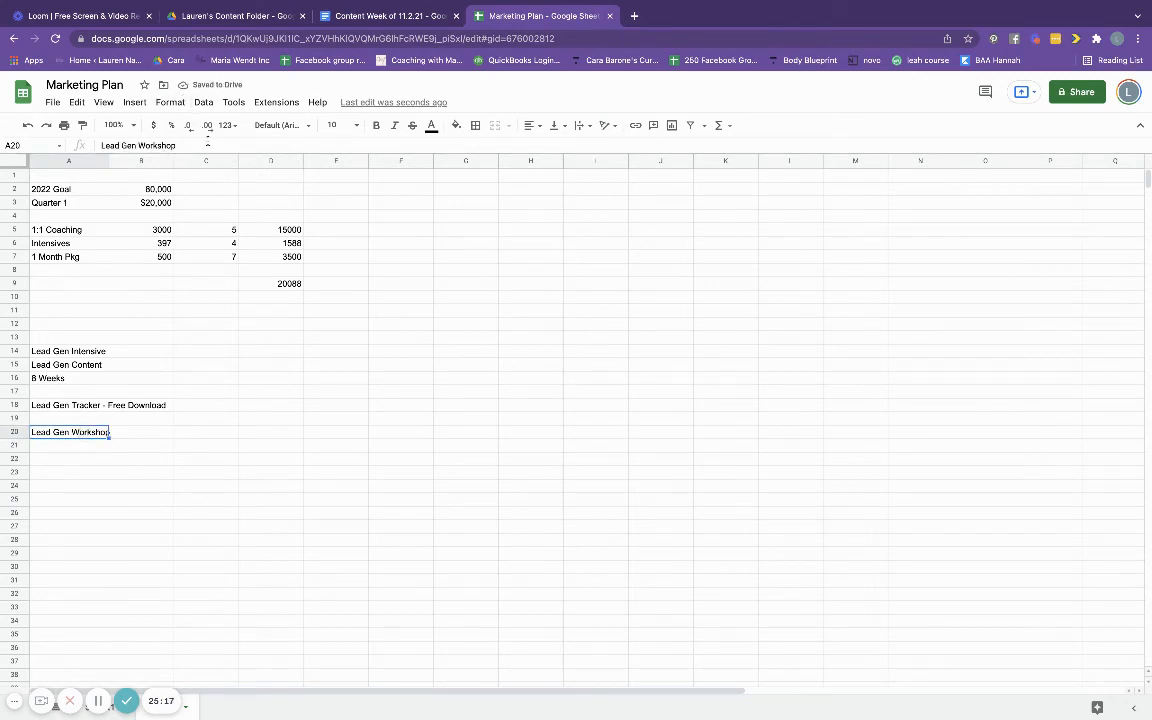
type("Free")
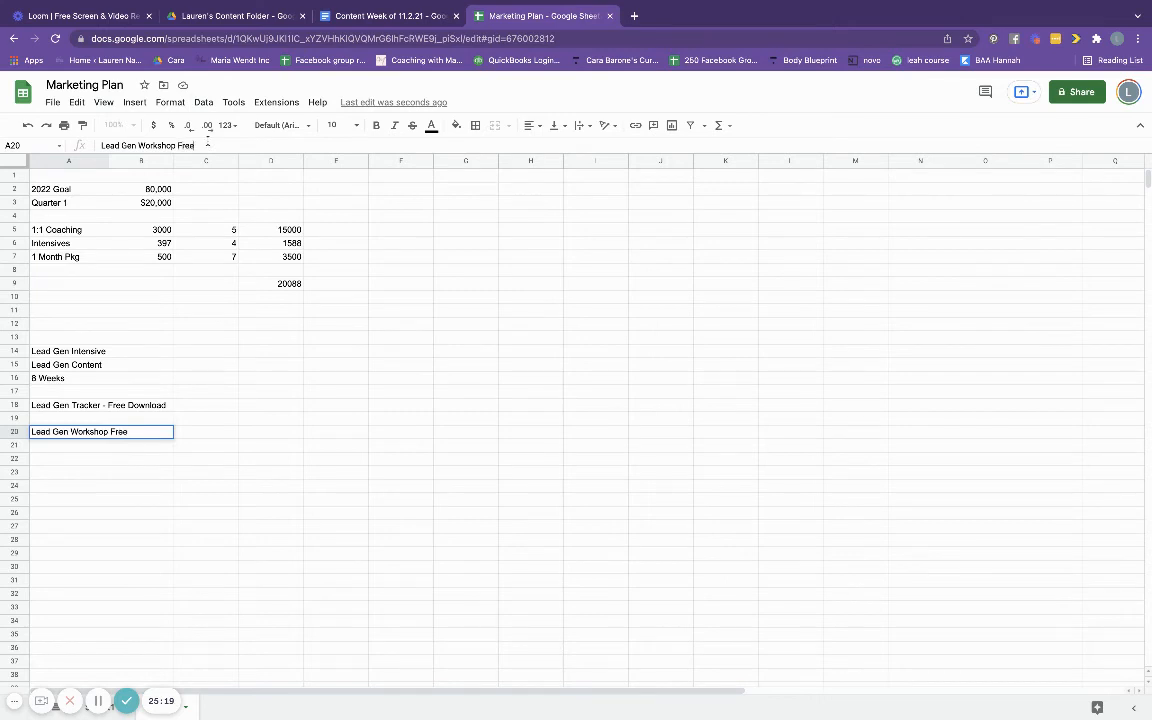
key("Return")
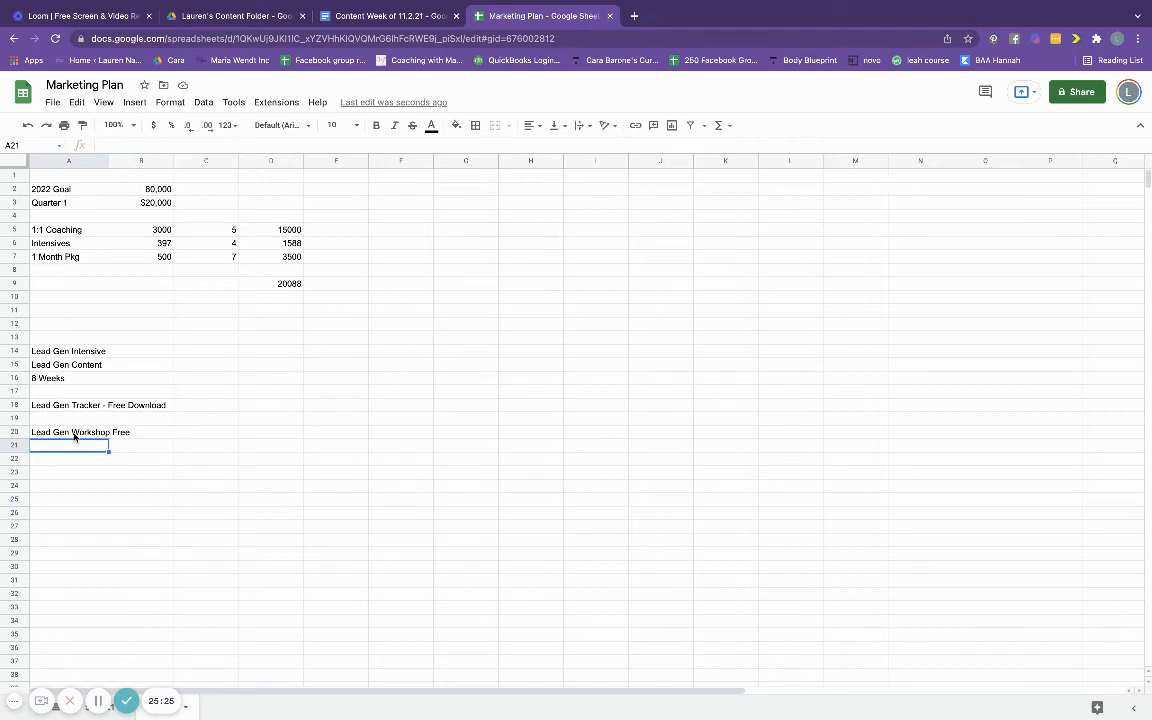
- Enter "Intensives Sell" in A21 below the free workshop
left_click(74, 434)
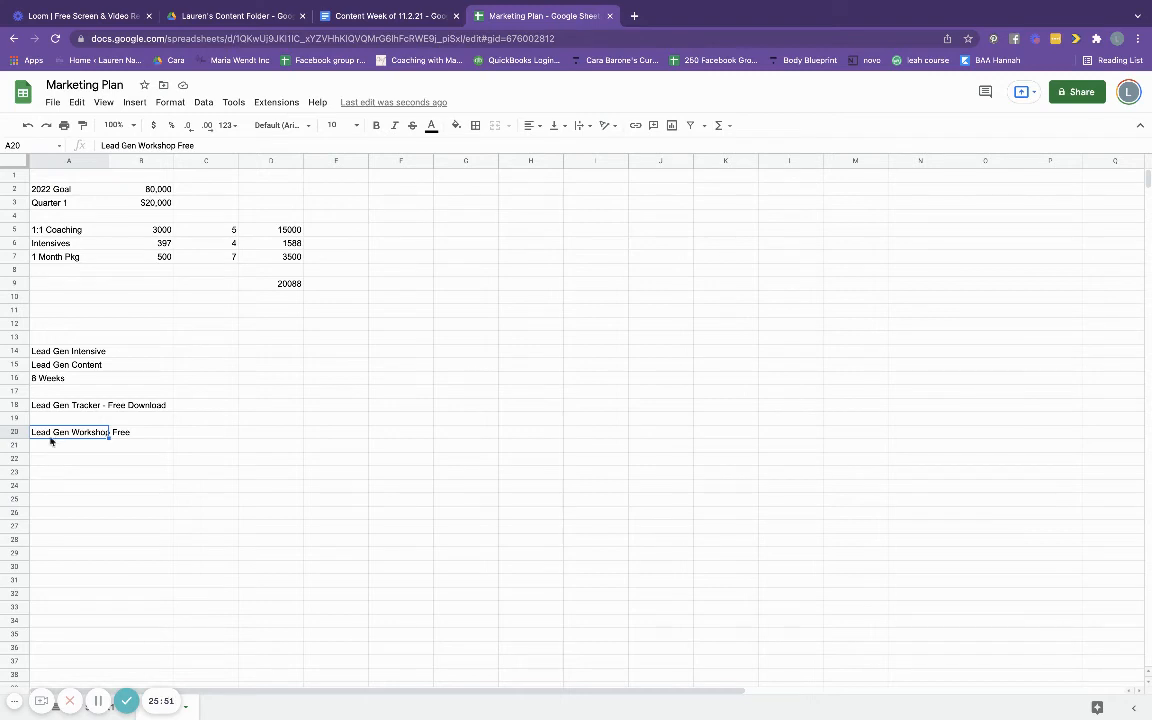
left_click(71, 245)
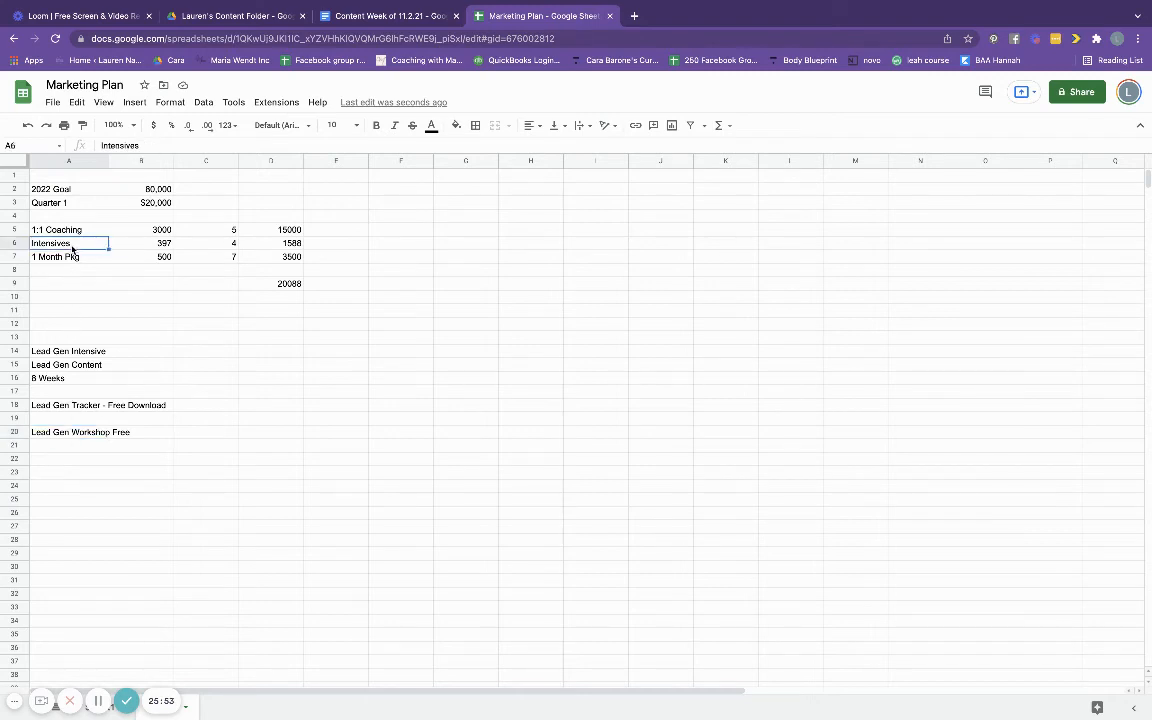
left_click(51, 447)
type("Intesni")
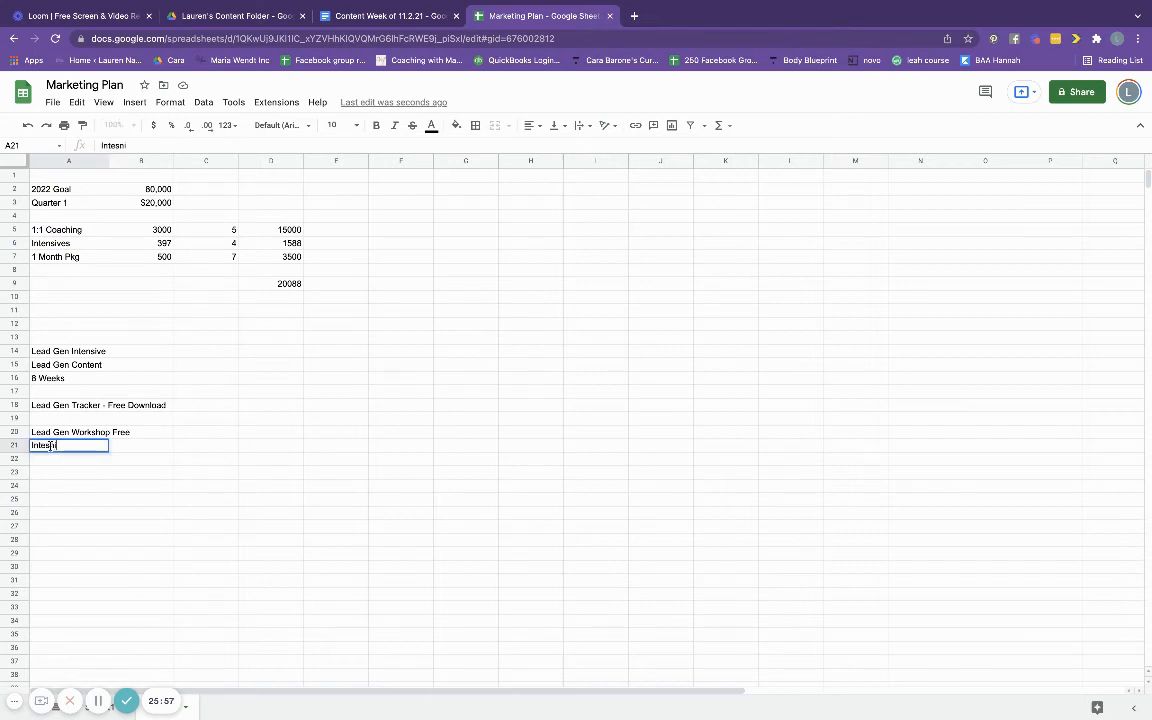
key("BackSpace")
key("BackSpace")
key("BackSpace")
type("nsives Sell")
key("Return")
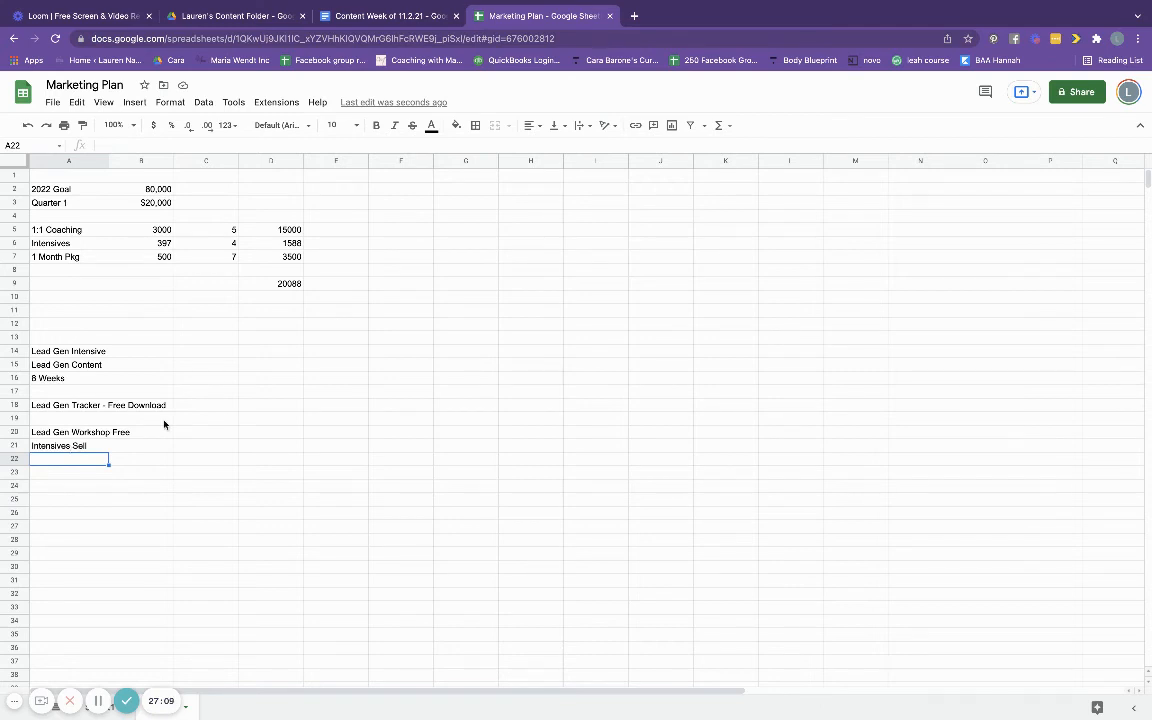
- Enter "Day 1" in G13 and "Lead Gen content & promote lead gen tracker" beside it in H13
left_click(452, 342)
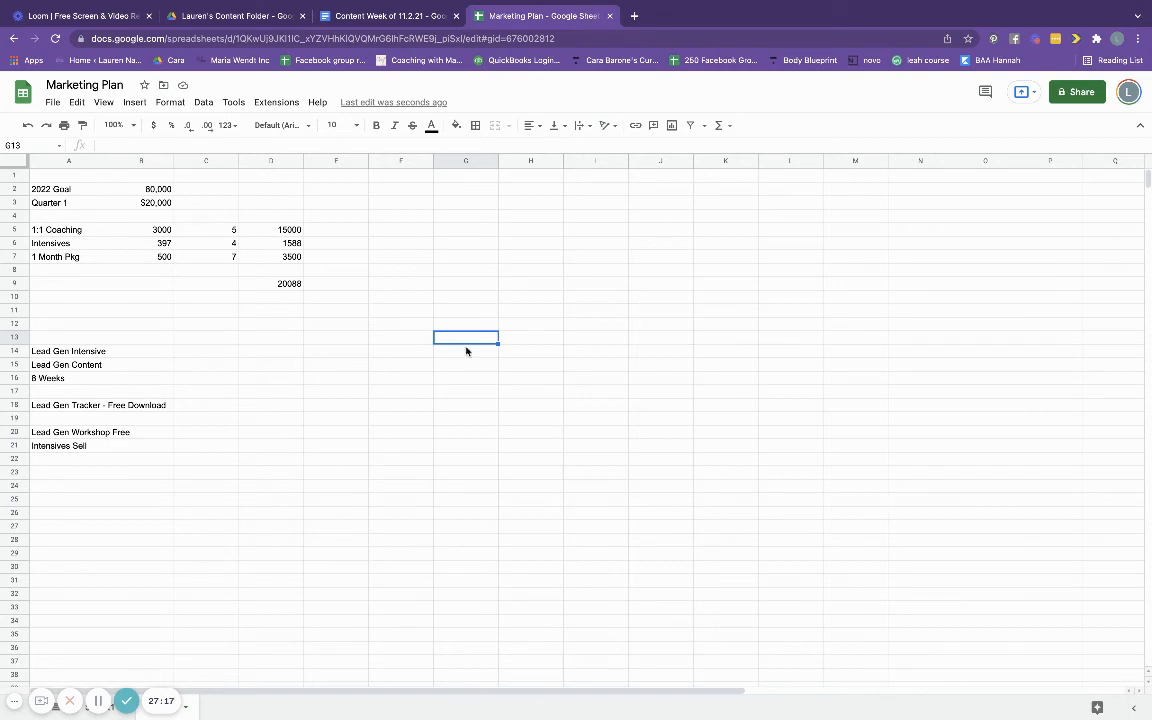
type("Day 1")
key("Tab")
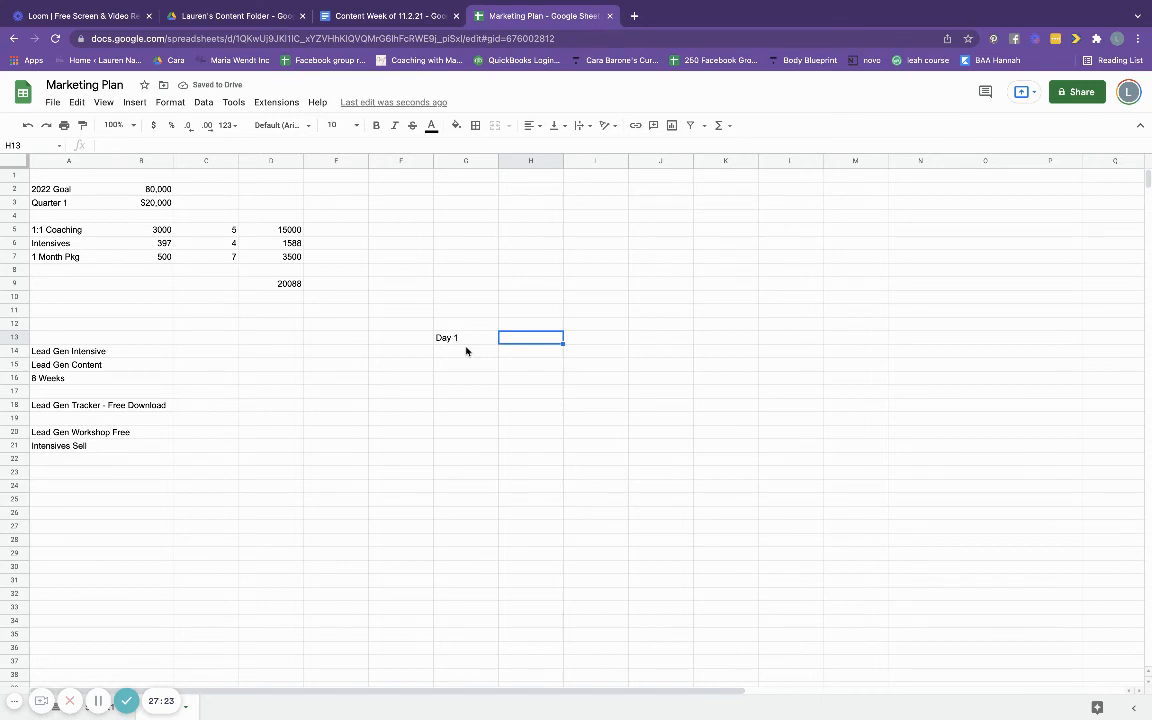
type("Lead")
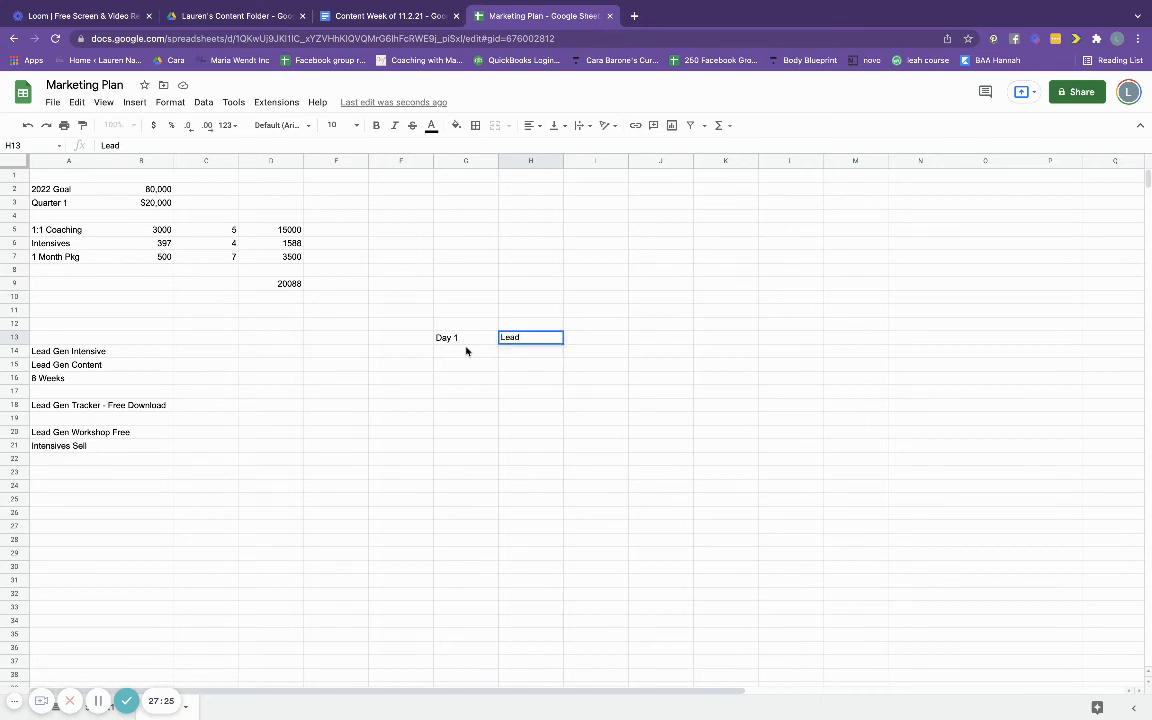
type(" Gen content &")
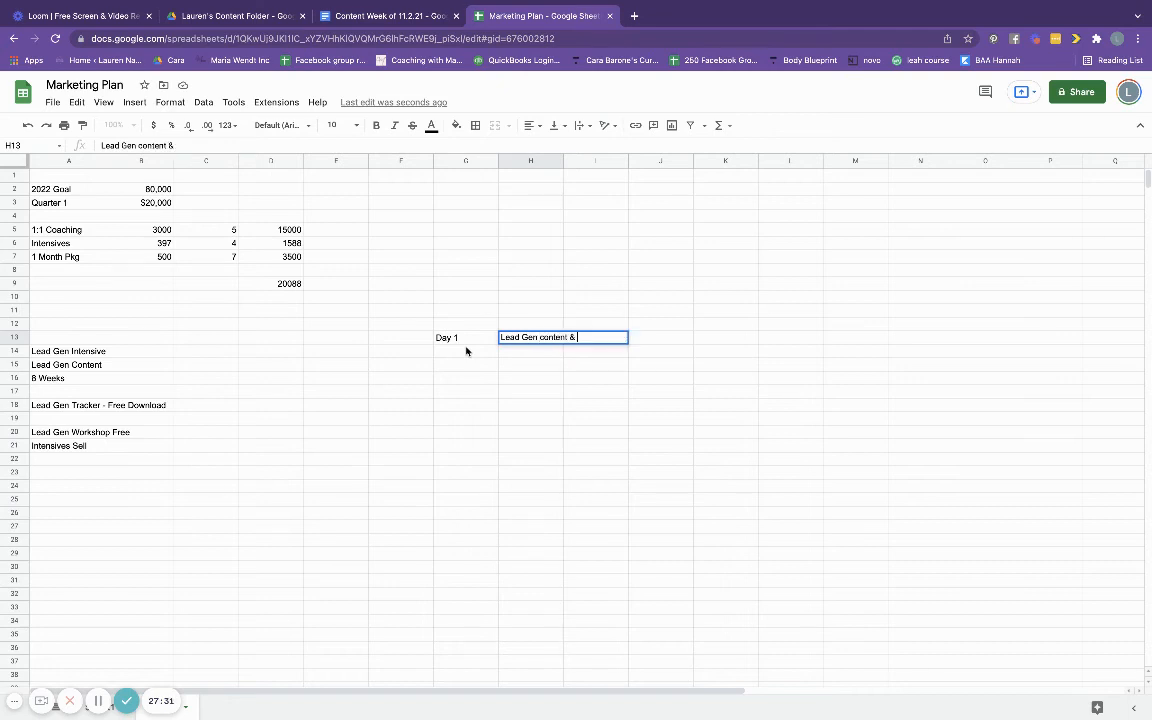
type(" promote lead gen tracker")
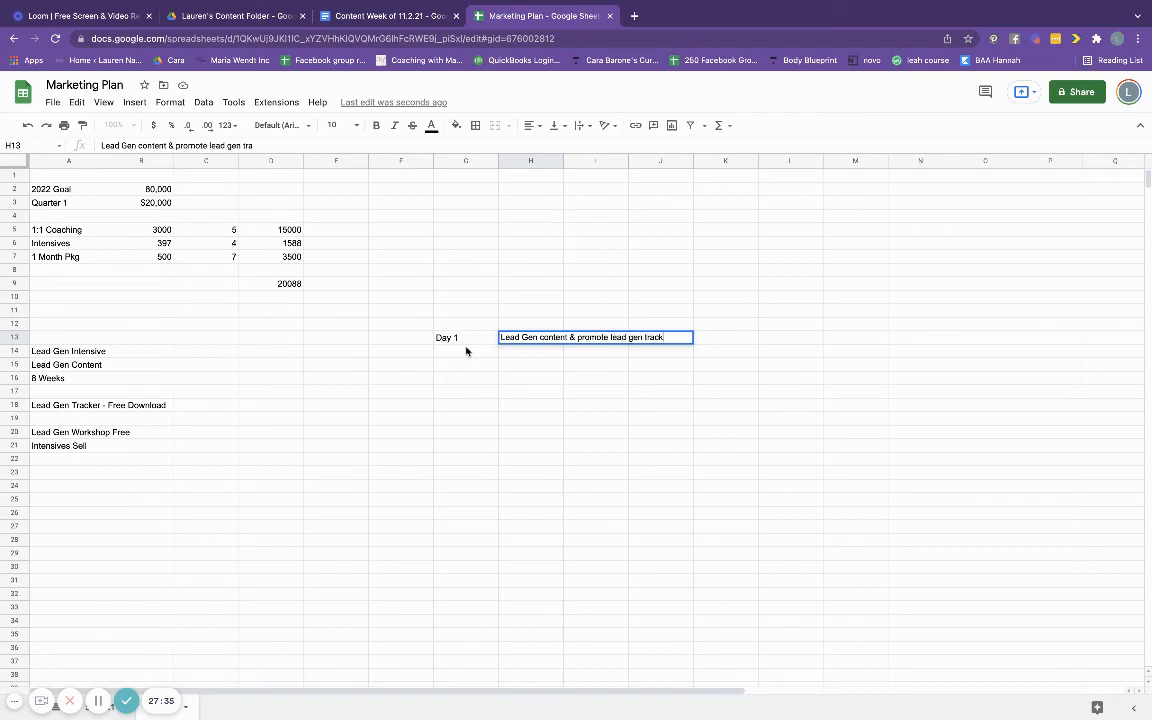
left_click(466, 351)
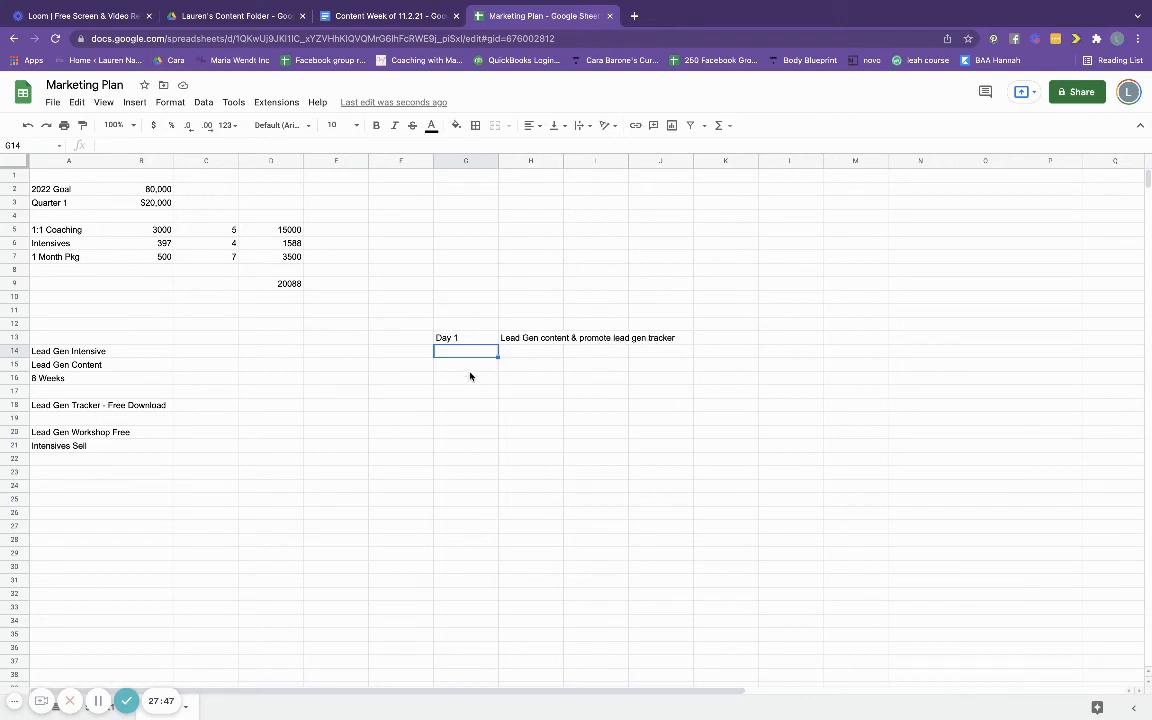
- Enter "Day 14" in G16 and "Promote free workshop" beside it in H16
left_click(462, 379)
type("Day 14")
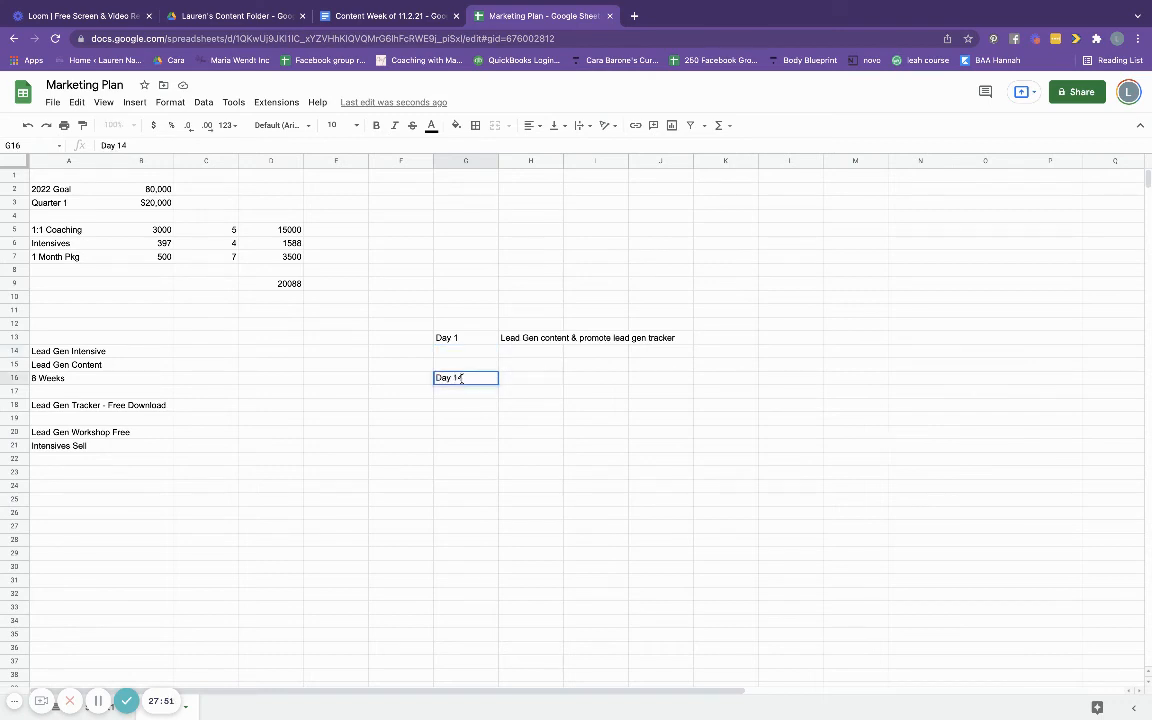
key("Tab")
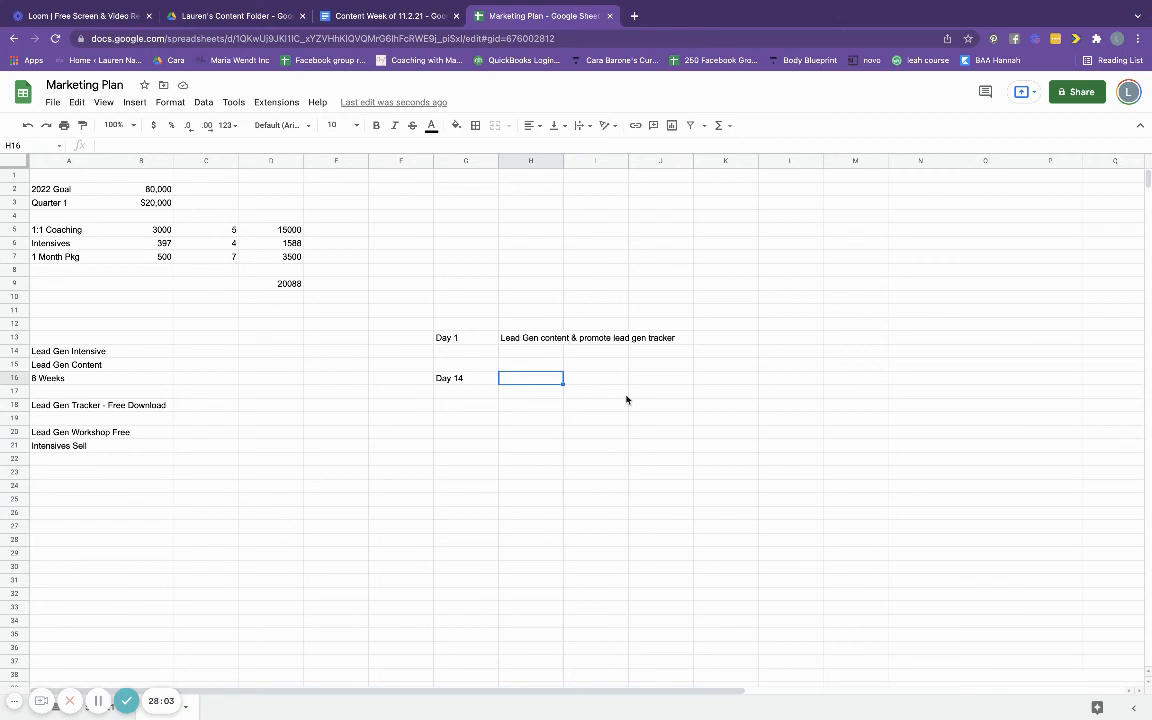
type("Prom")
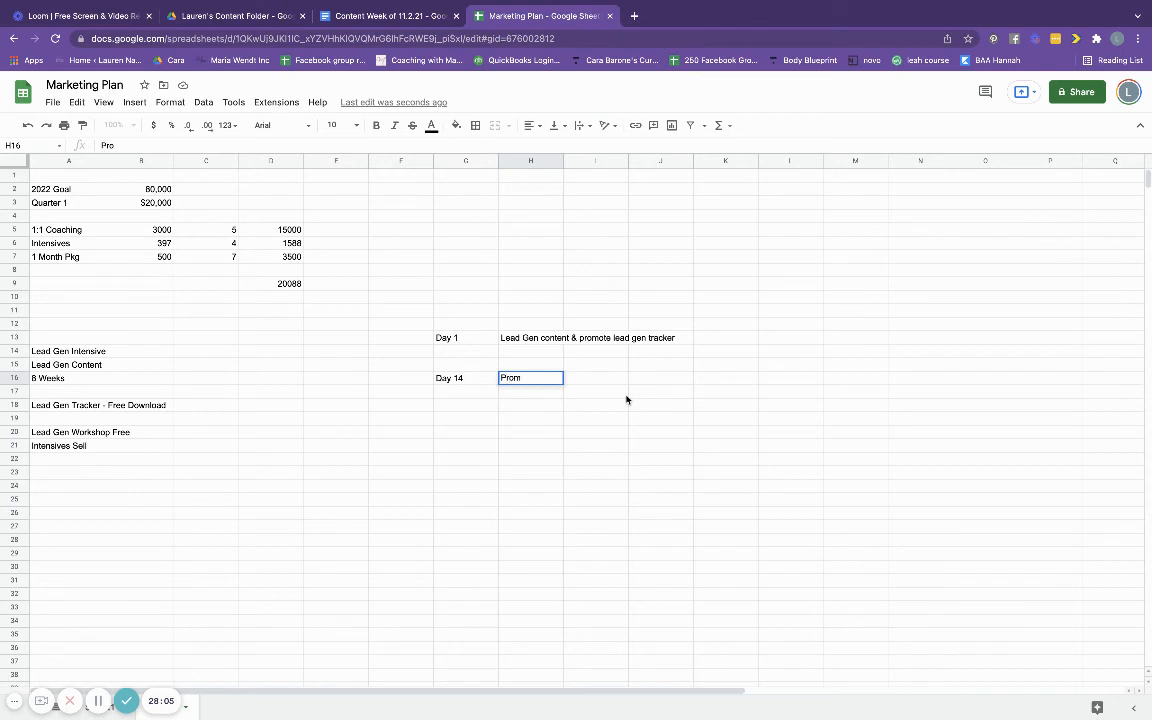
type("ote free workshop")
key("Return")
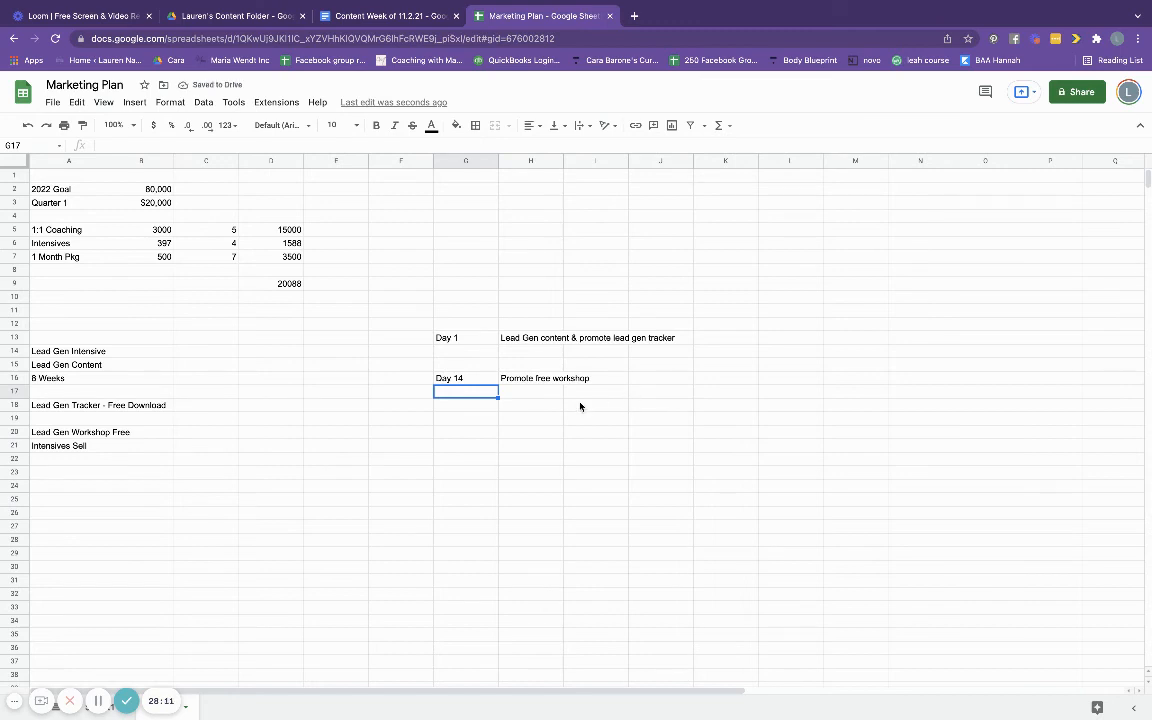
left_click(98, 701)
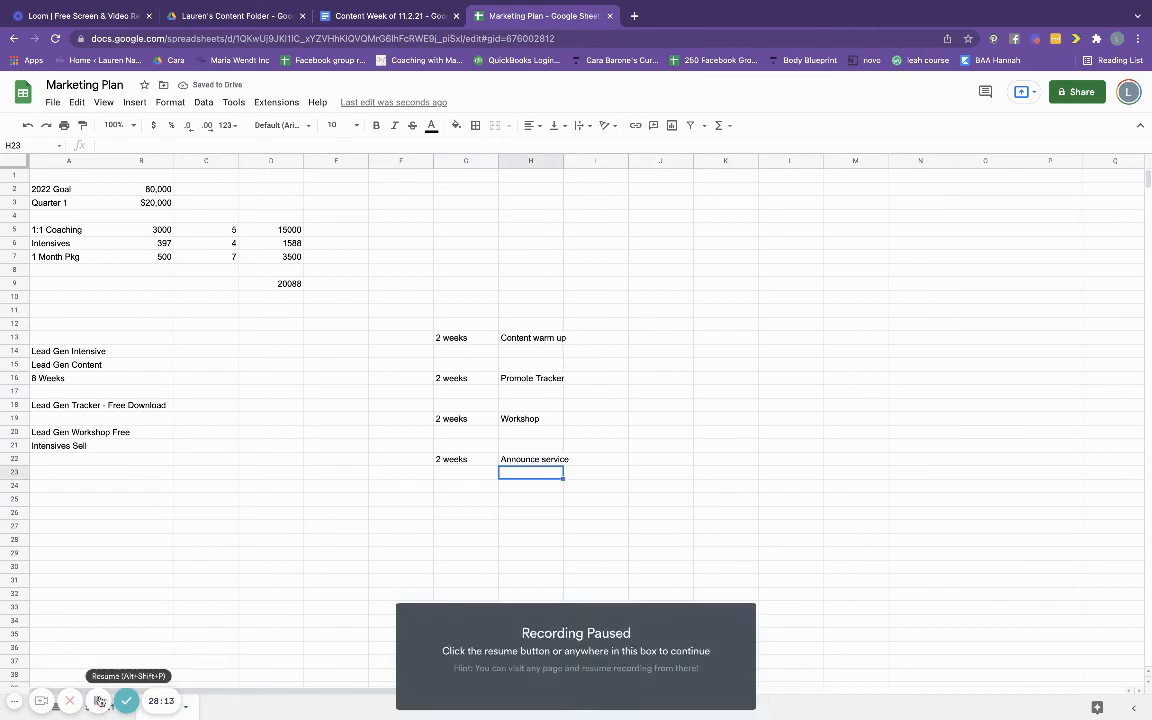
left_click(99, 701)
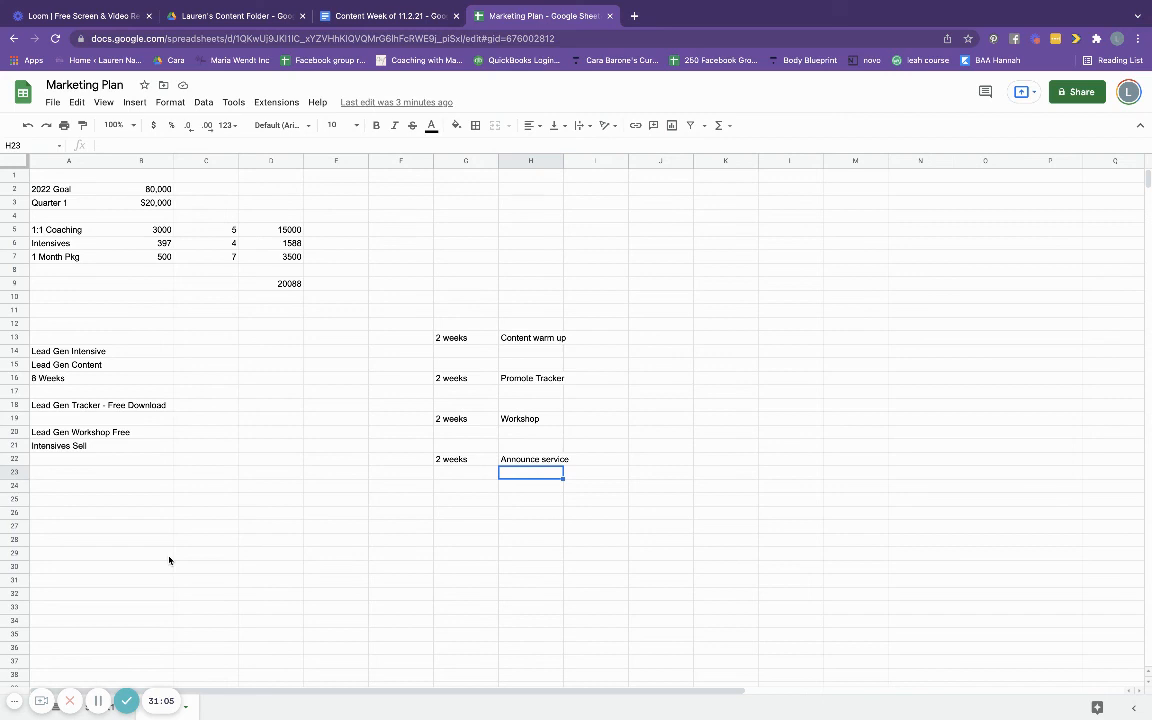
- Look at the sheet with the weekday post grid and return to the sheet with the Quarter 1 goals and launch outline
mouse_move(112, 716)
left_click(110, 712)
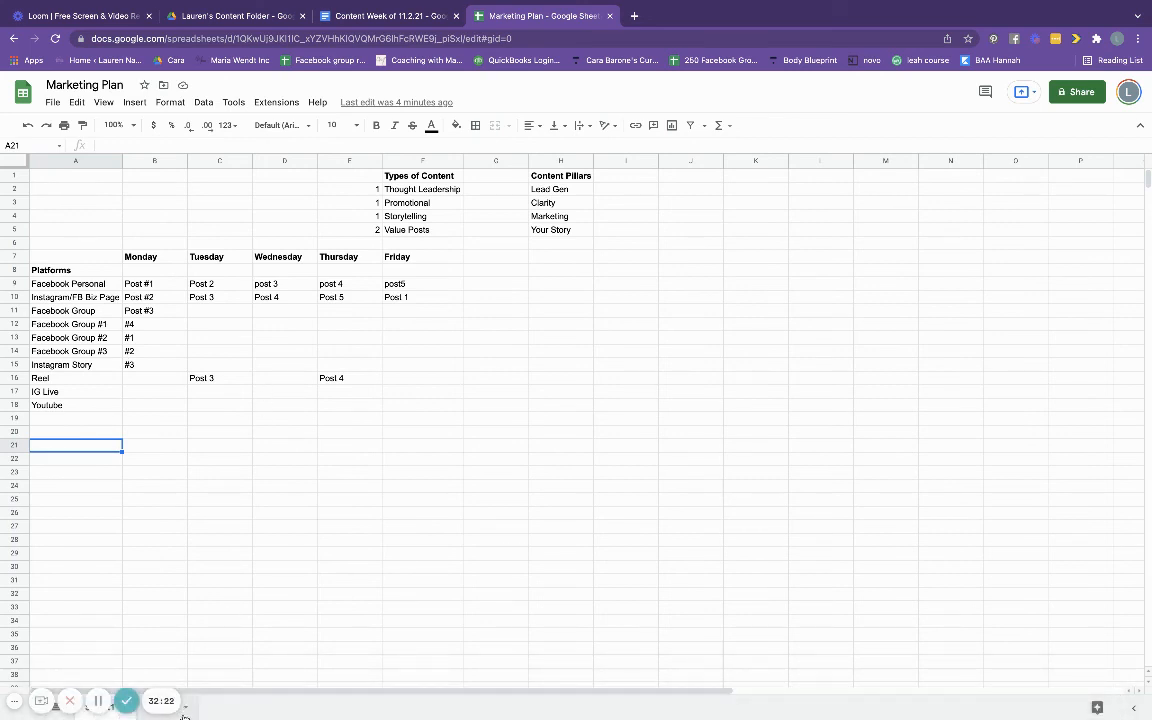
left_click(181, 712)
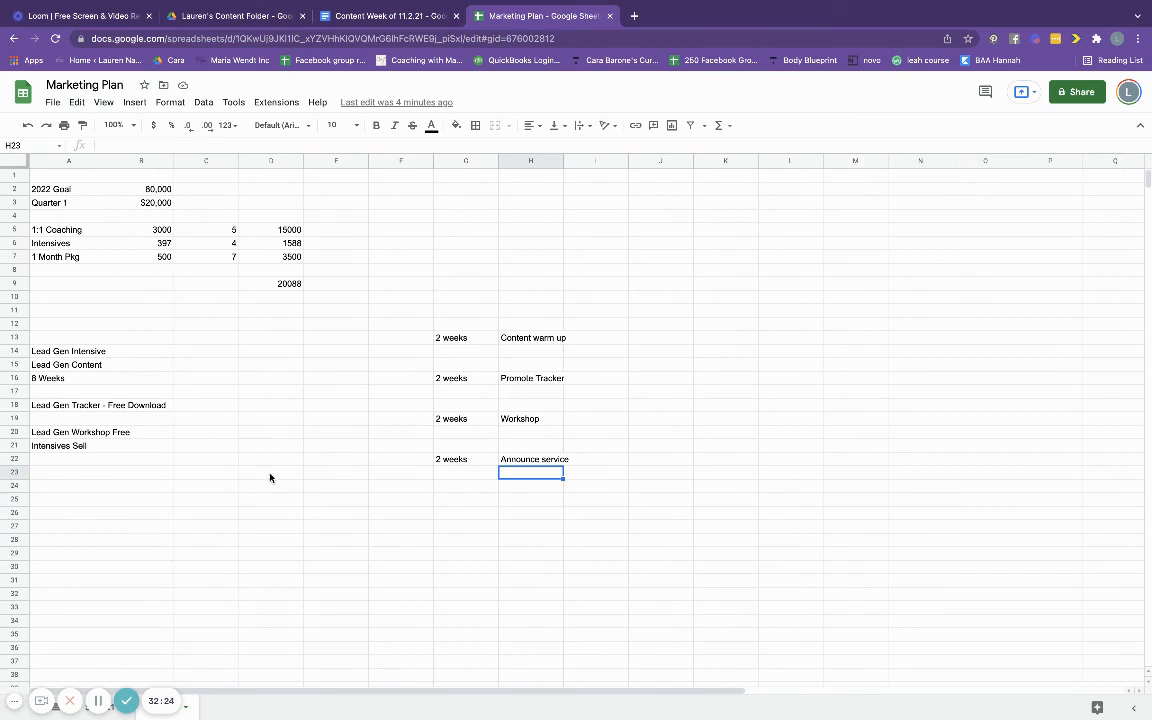